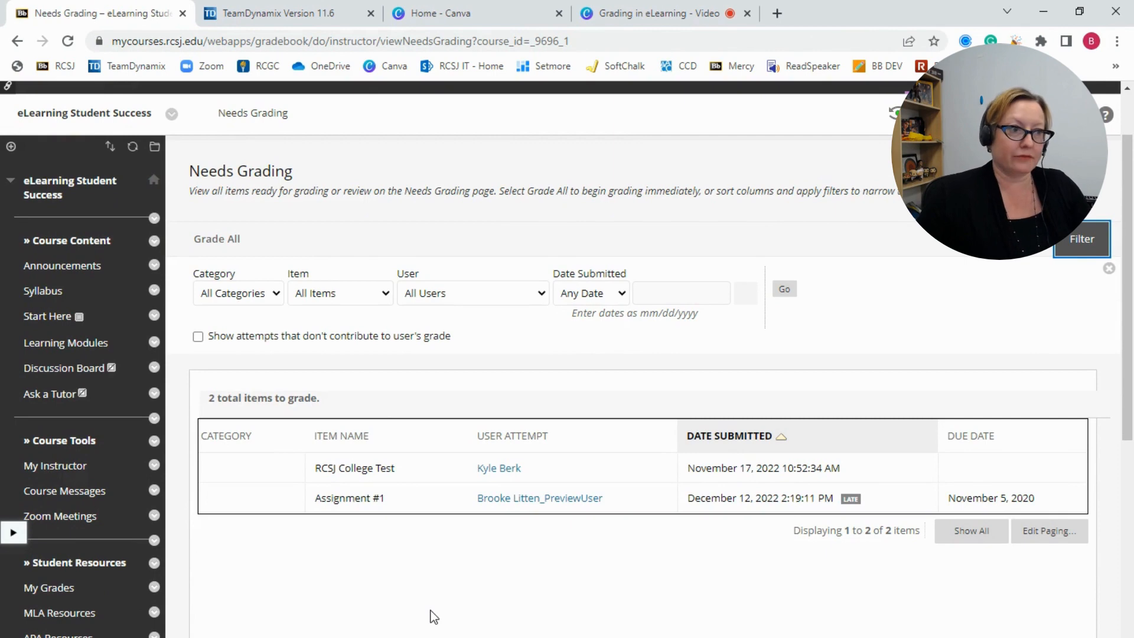
- Review the available Item, User and Date Submitted filter options on the Needs Grading page
left_click(349, 296)
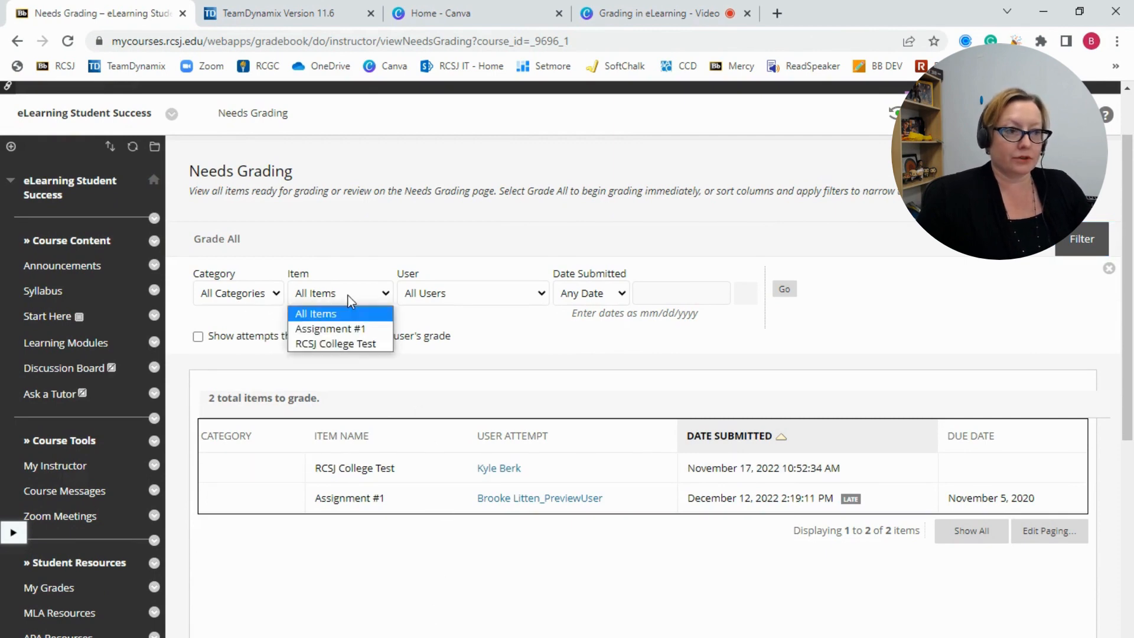
left_click(483, 329)
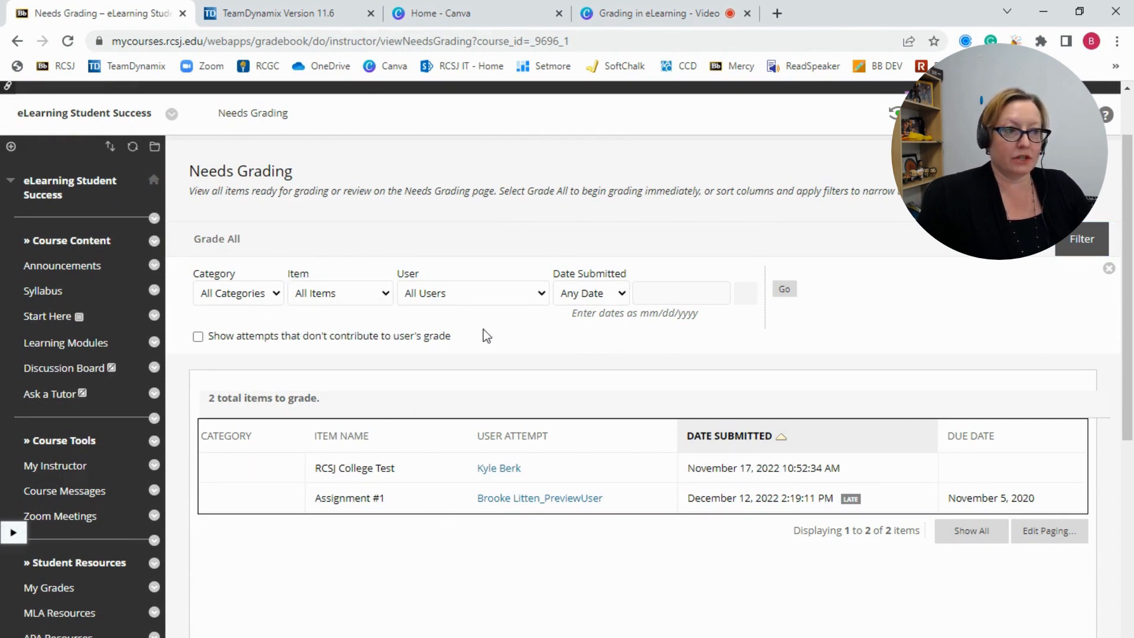
left_click(494, 293)
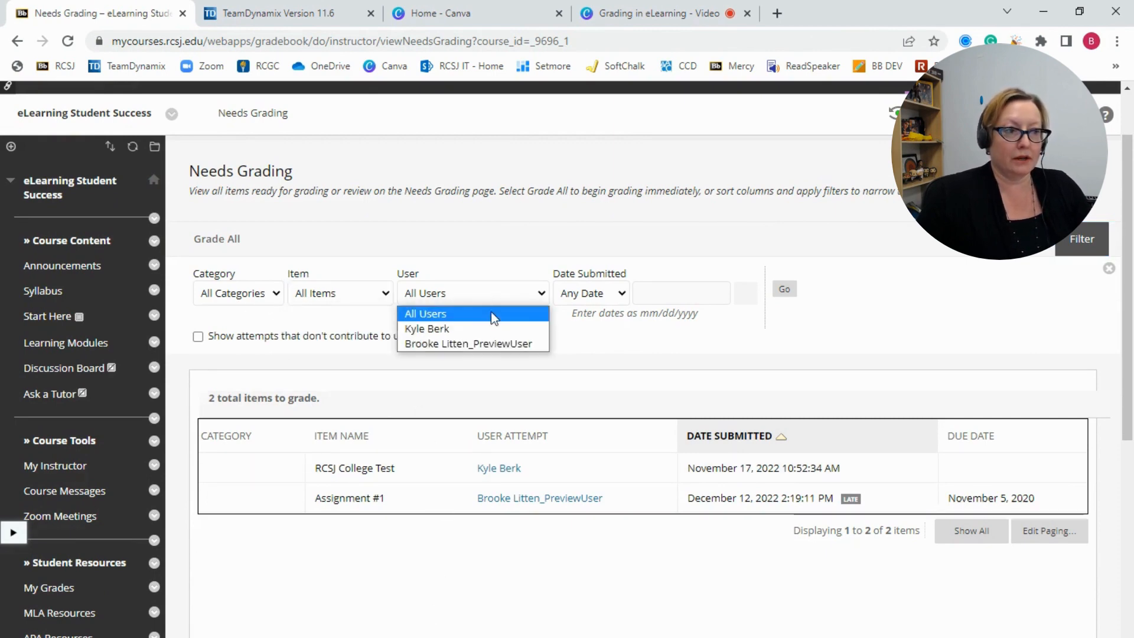
left_click(469, 399)
left_click(584, 297)
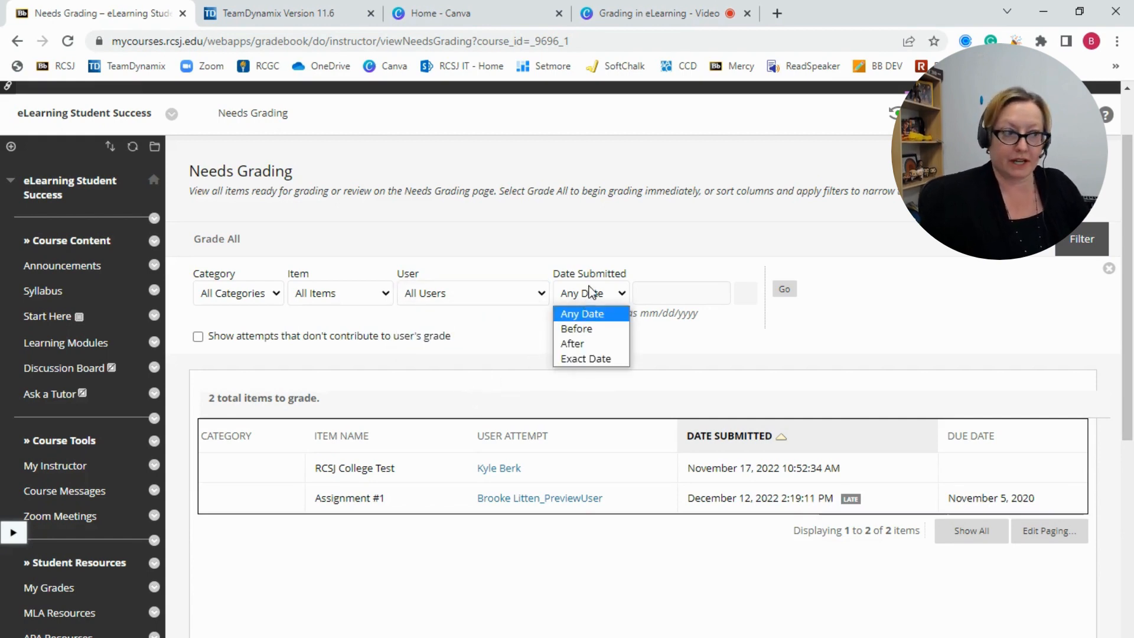
left_click(497, 350)
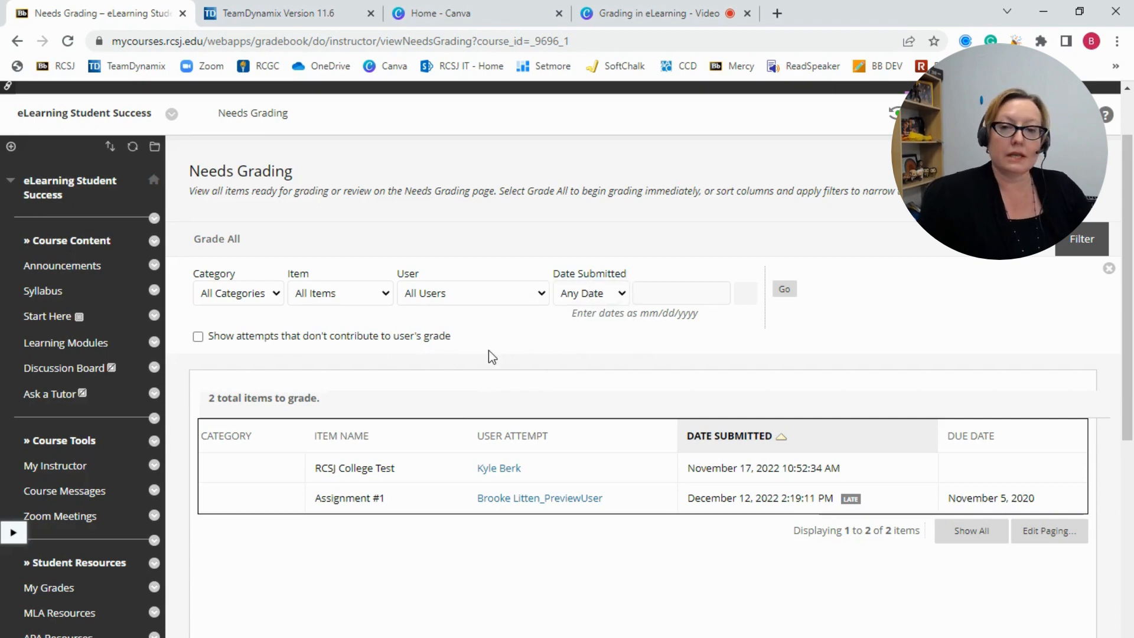
- Open the preview user's Assignment #1 attempt from the Needs Grading list and view the submission
left_click(535, 502)
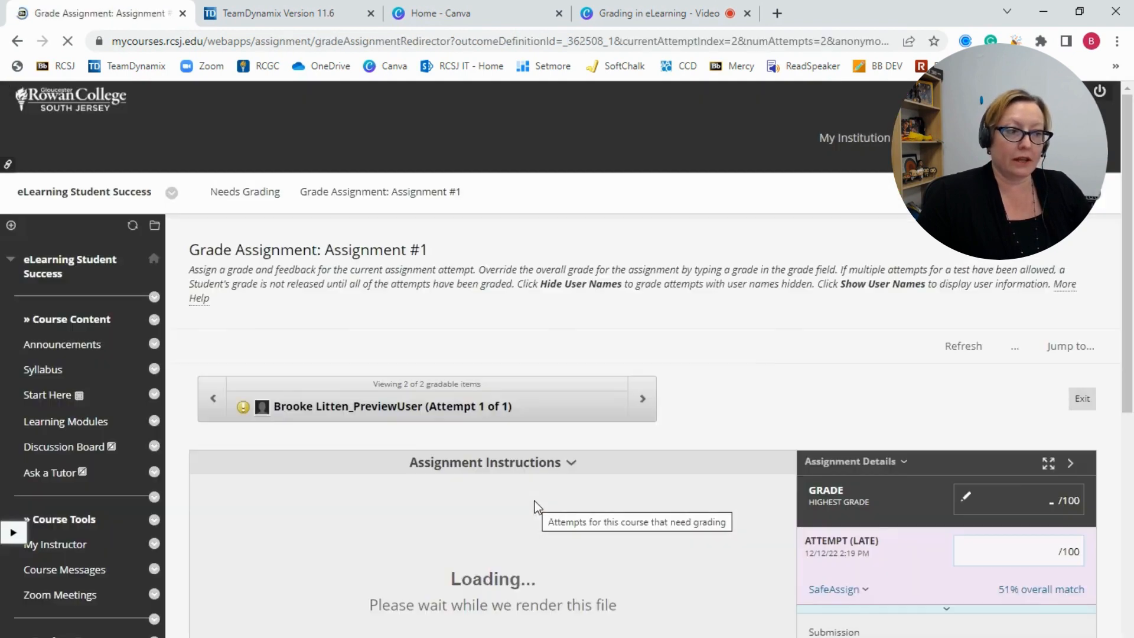
scroll(707, 282, "down", 3)
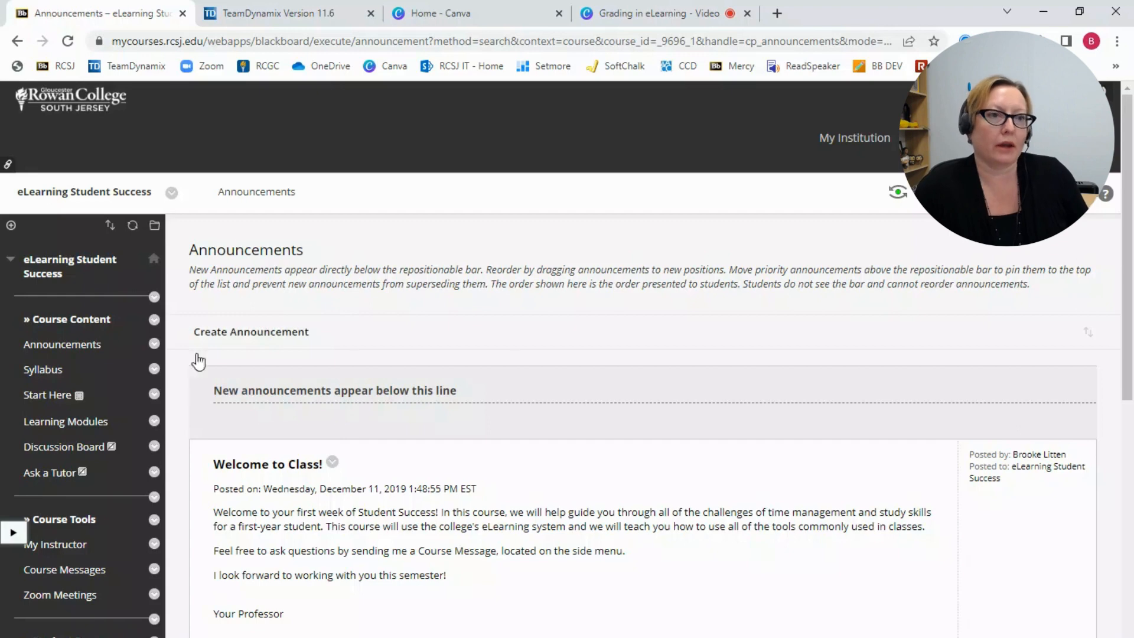
- Open the course's Full Grade Center
scroll(86, 367, "down", 4)
scroll(83, 363, "down", 5)
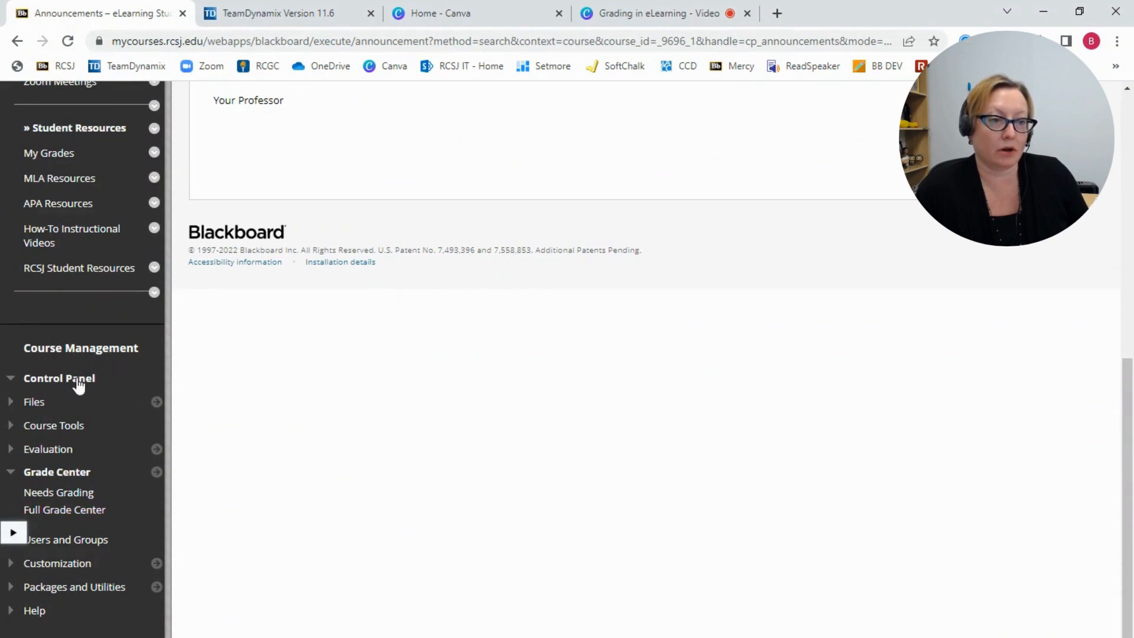
left_click(69, 509)
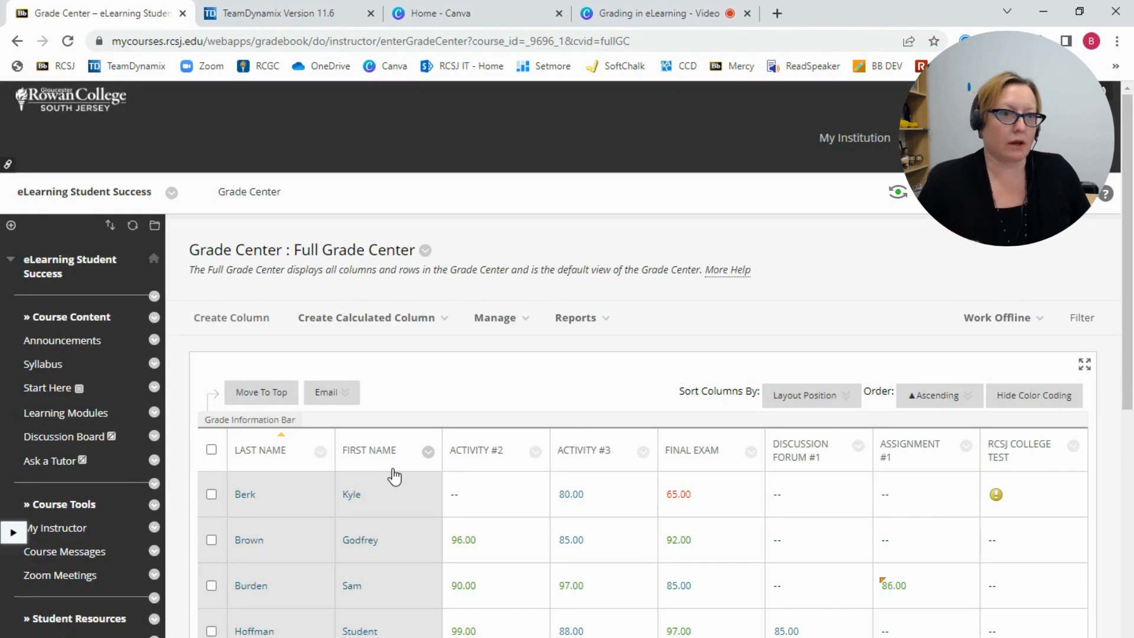
- View the preview user's 12/12/22 attempt for Assignment #1 from the Grade Center, and exit back to the grid
scroll(394, 476, "down", 3)
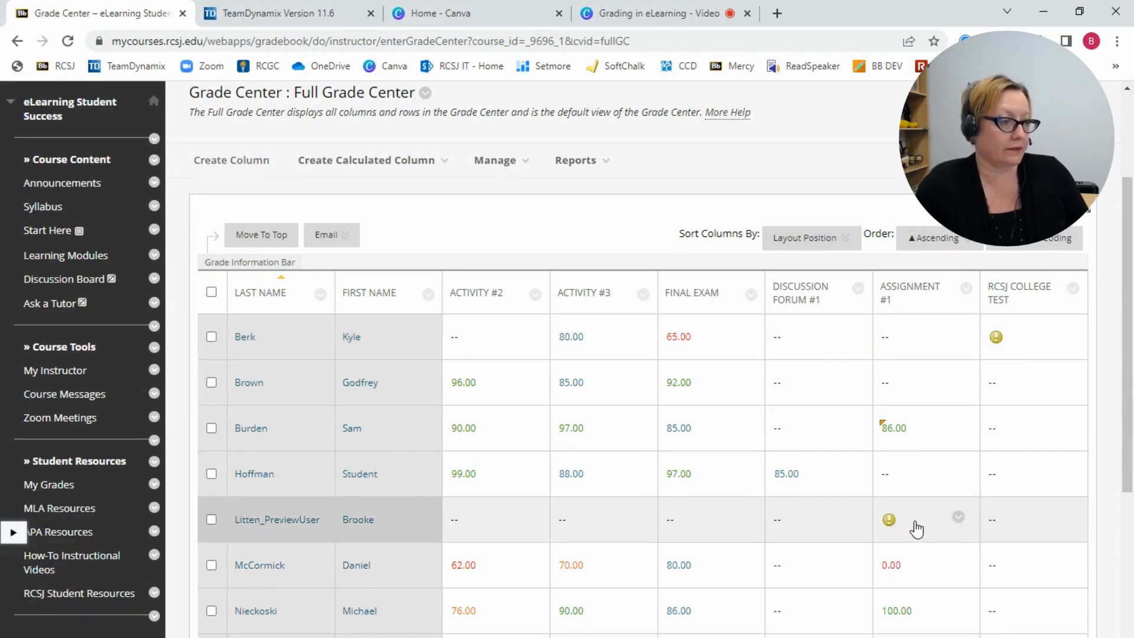
left_click(958, 517)
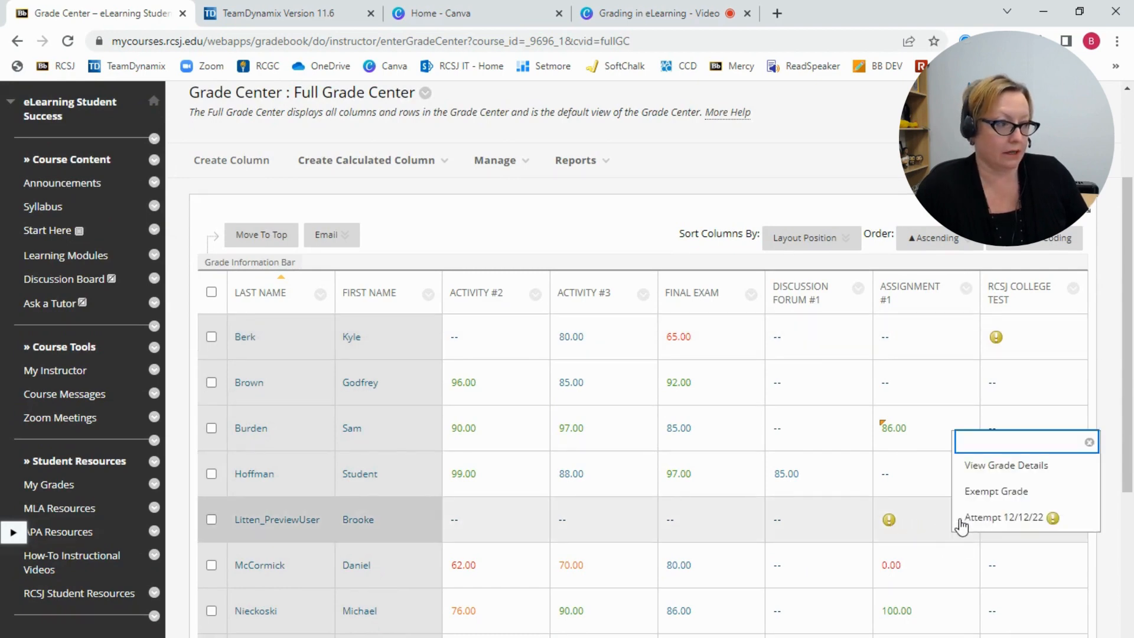
left_click(981, 520)
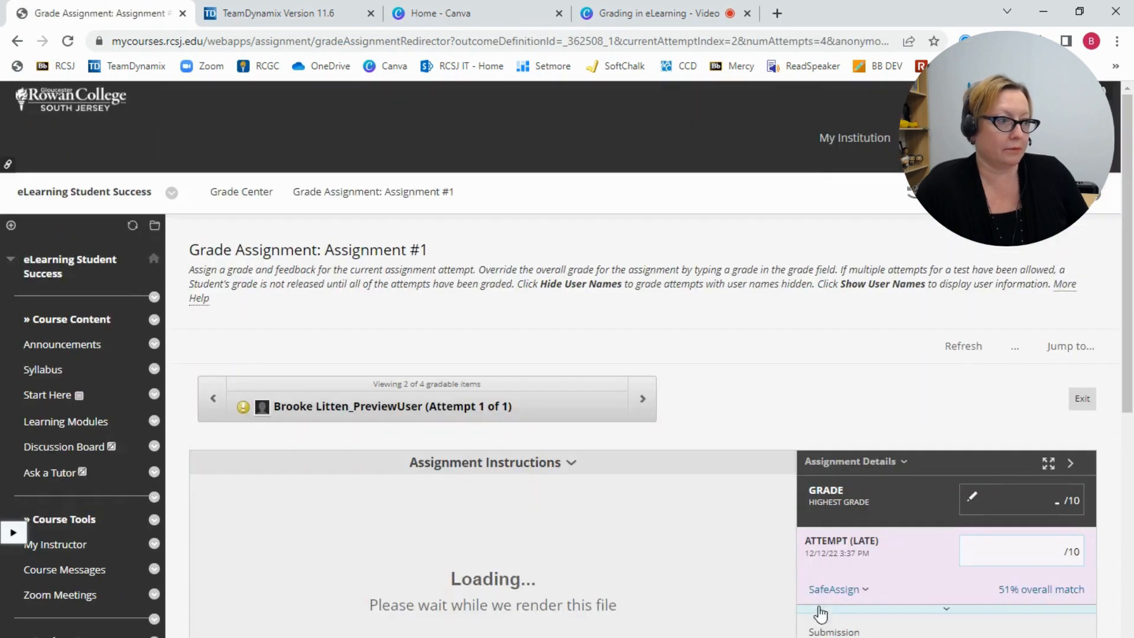
scroll(778, 545, "down", 3)
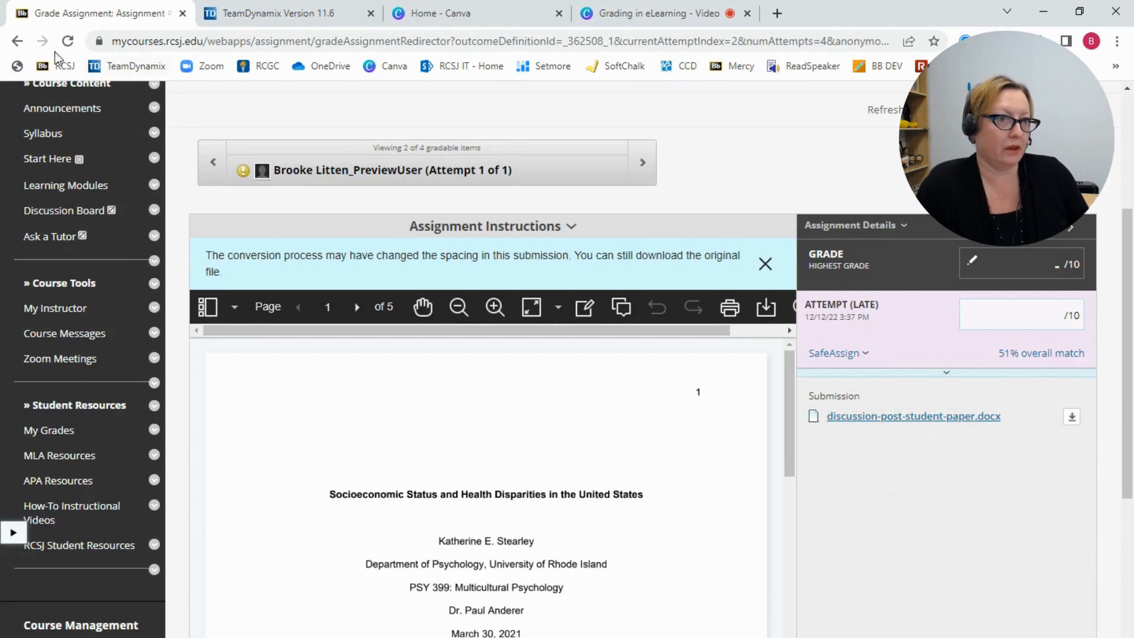
scroll(961, 324, "up", 3)
left_click(1079, 322)
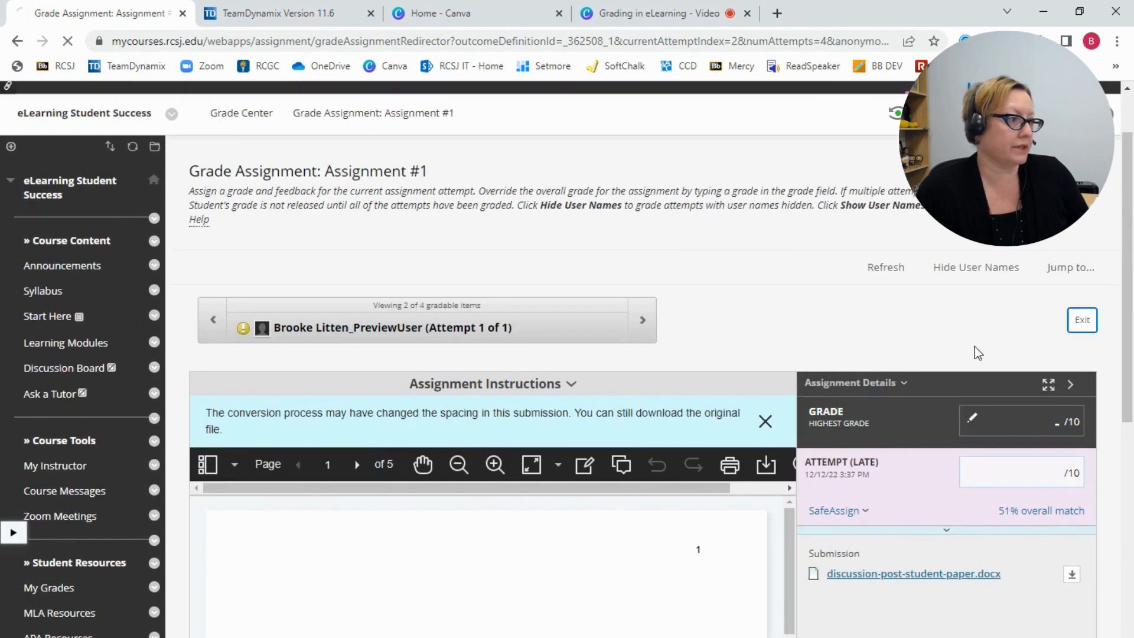
- Open the RCSJ College Test attempt of 11/17/22 that needs grading and review its questions and answers
scroll(925, 352, "down", 3)
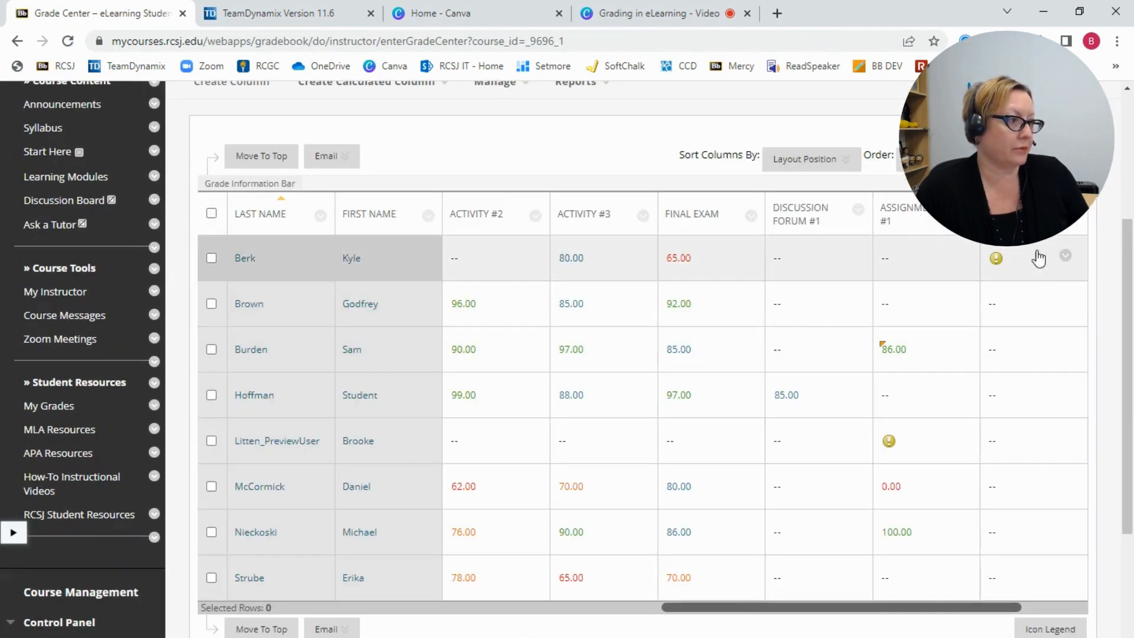
left_click(1068, 257)
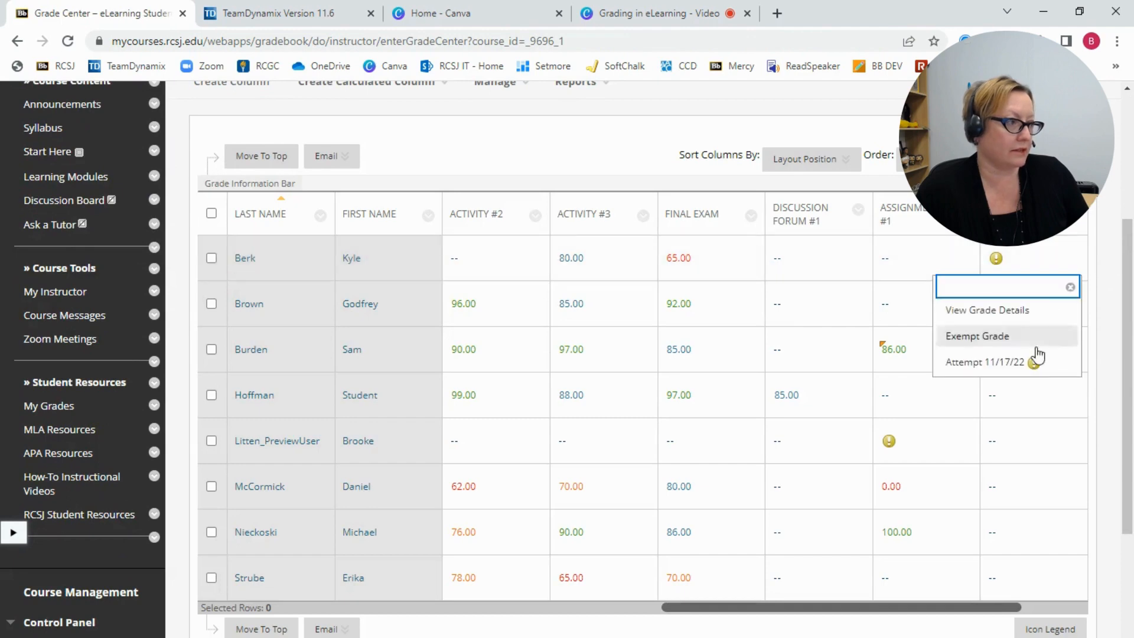
left_click(1011, 362)
scroll(943, 344, "down", 10)
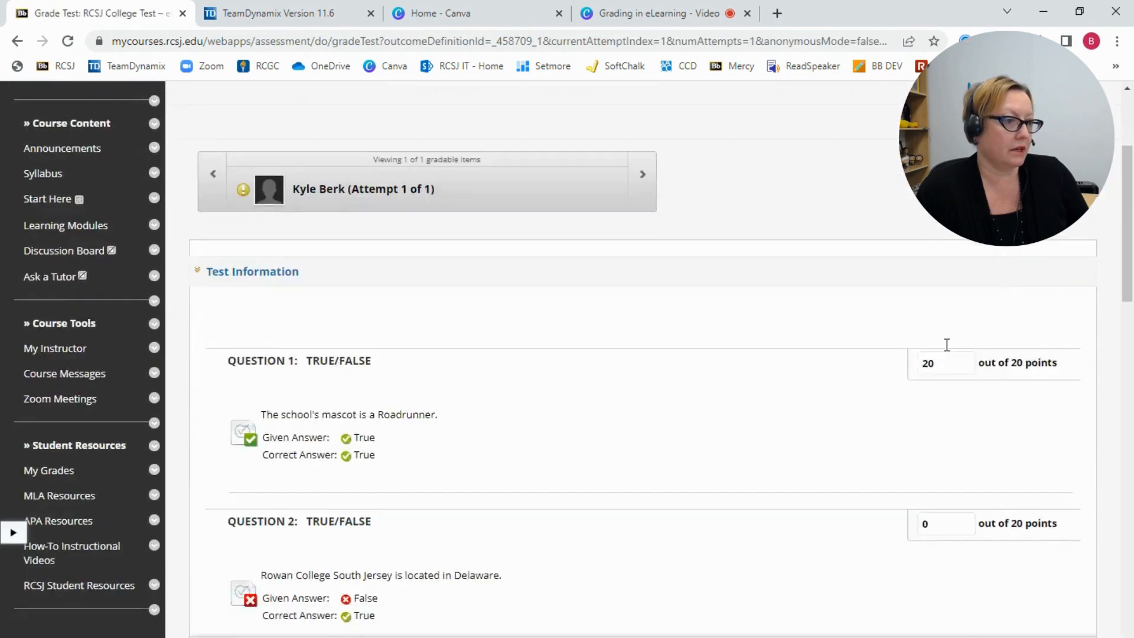
scroll(814, 324, "up", 3)
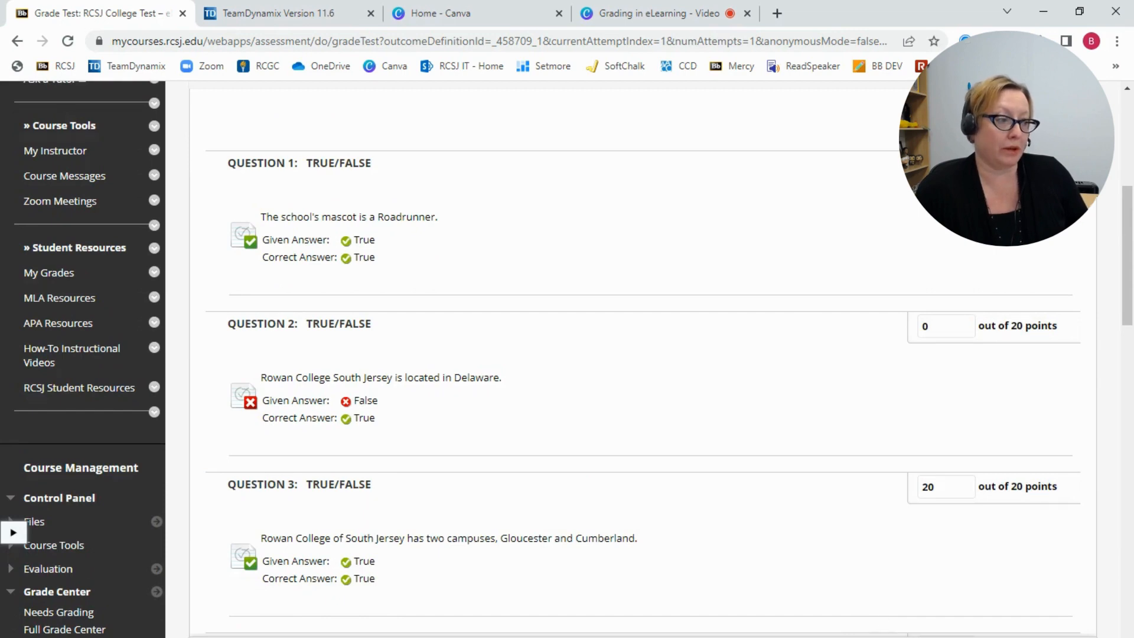
- Open the preview user's 12/12/22 attempt for Assignment #1 for grading
scroll(777, 506, "down", 3)
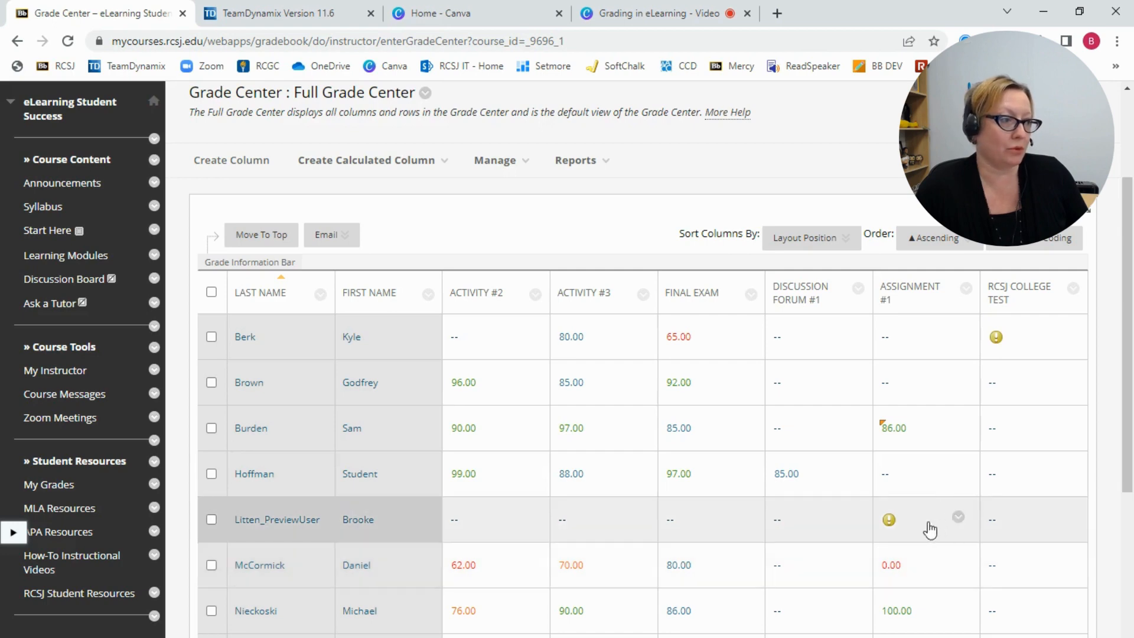
left_click(958, 517)
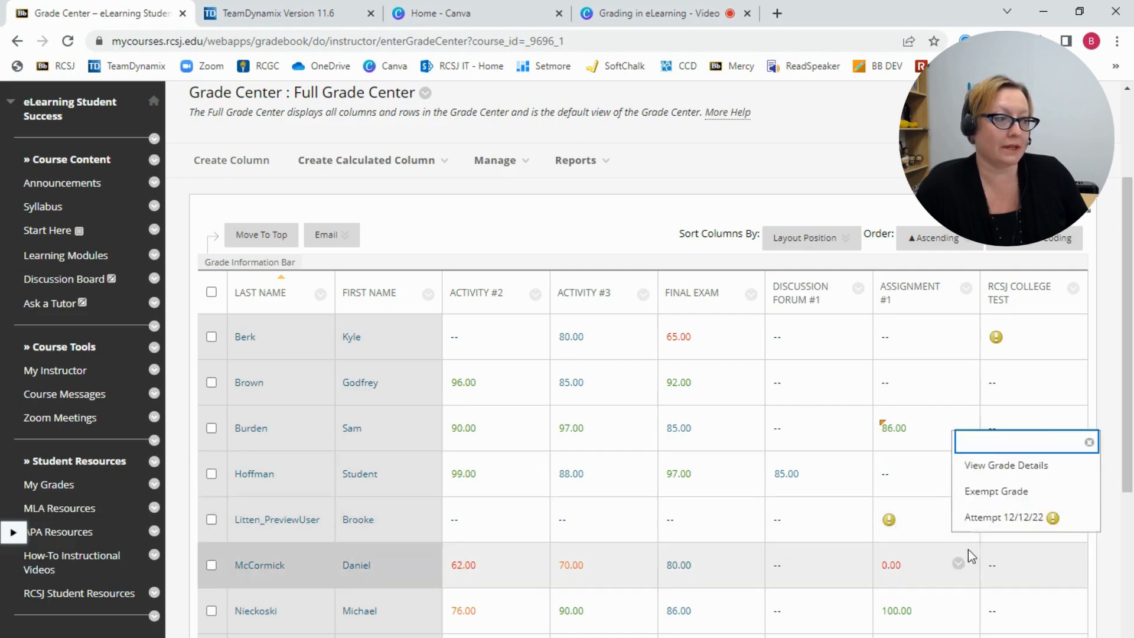
left_click(985, 519)
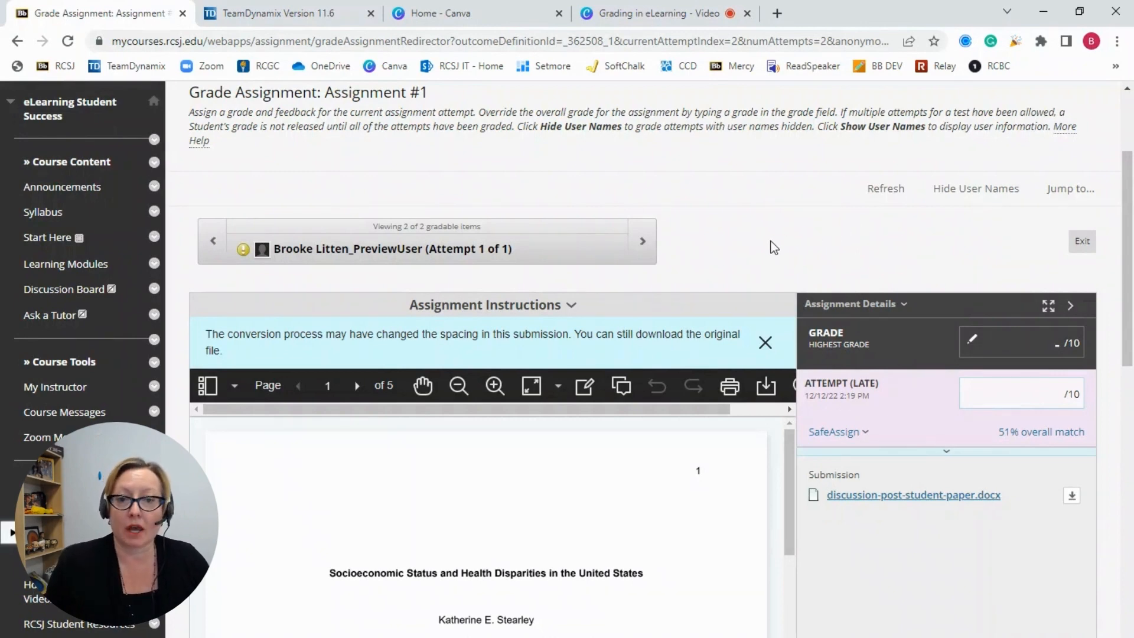
- Highlight "people who are disadvantaged because of their socioeconomic status" in the first paragraph on page 2 of the submitted paper
scroll(773, 247, "down", 1)
scroll(773, 247, "up", 1)
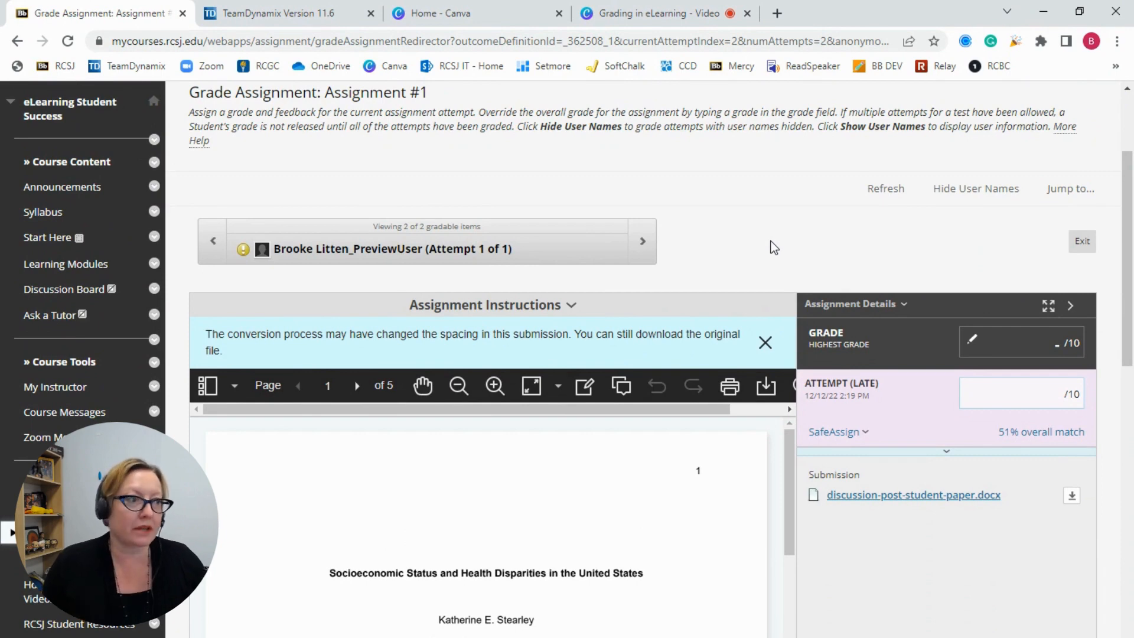
scroll(771, 241, "down", 1)
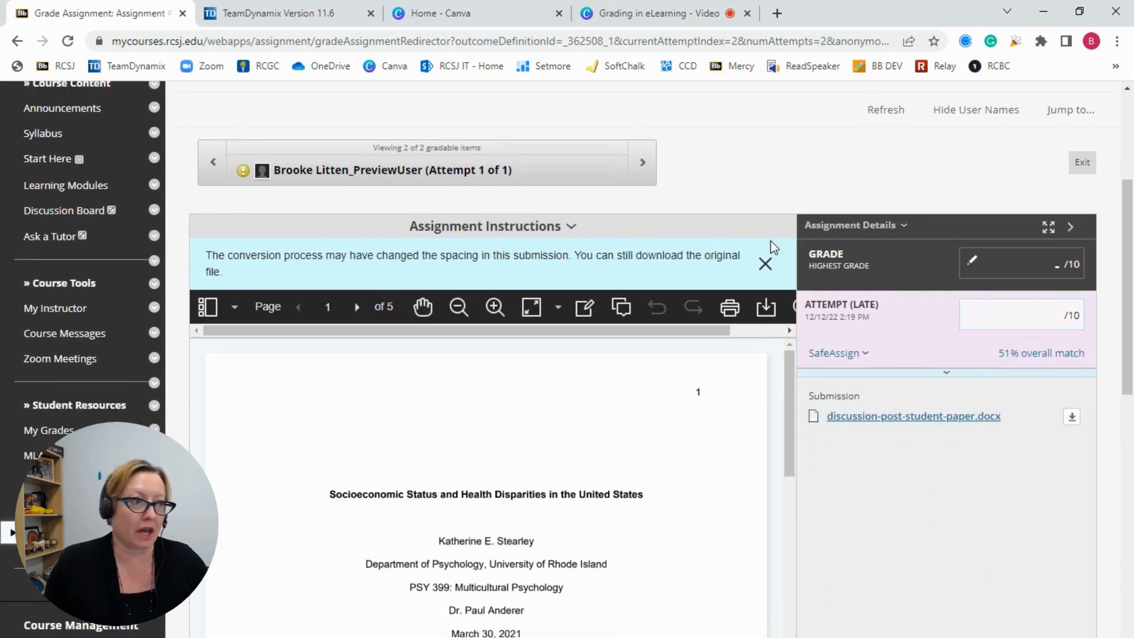
scroll(769, 189, "down", 1)
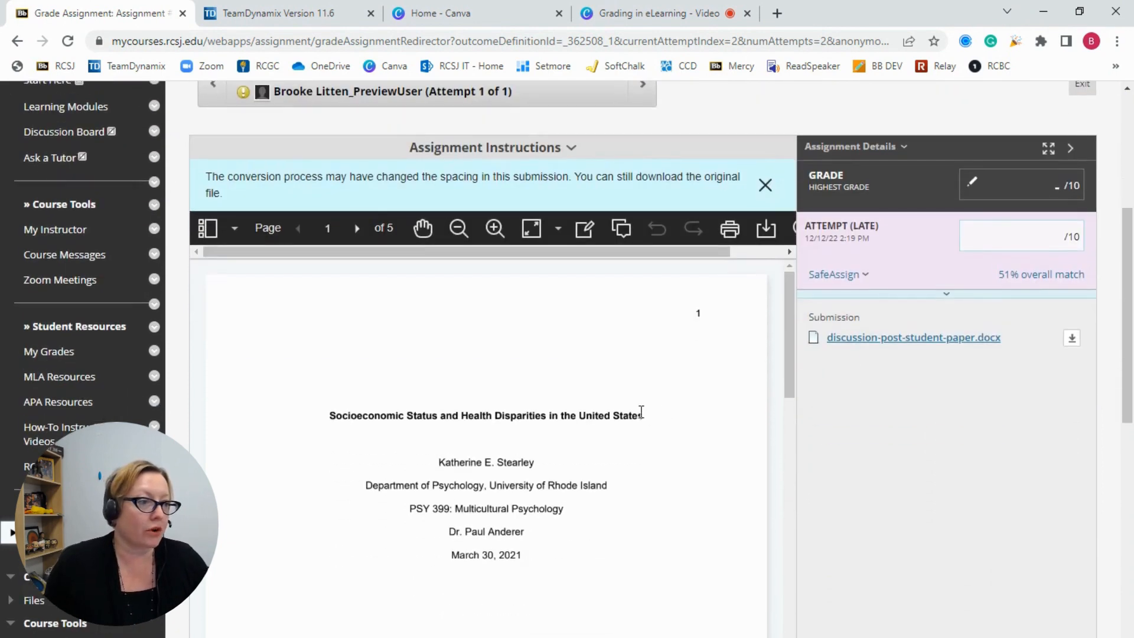
scroll(641, 412, "down", 3)
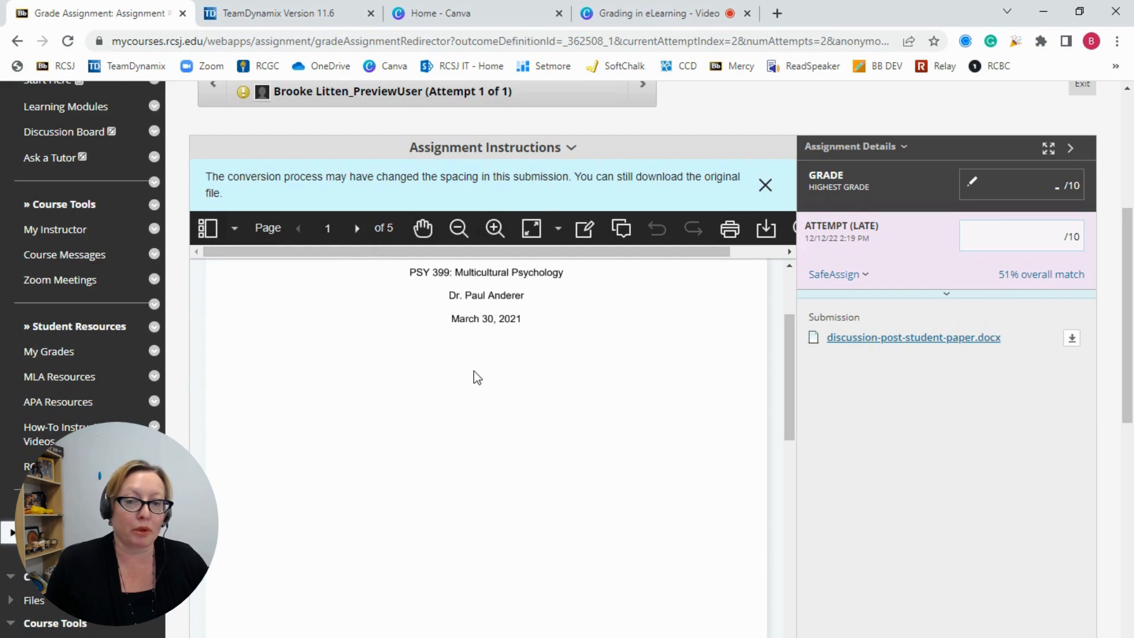
scroll(463, 384, "down", 6)
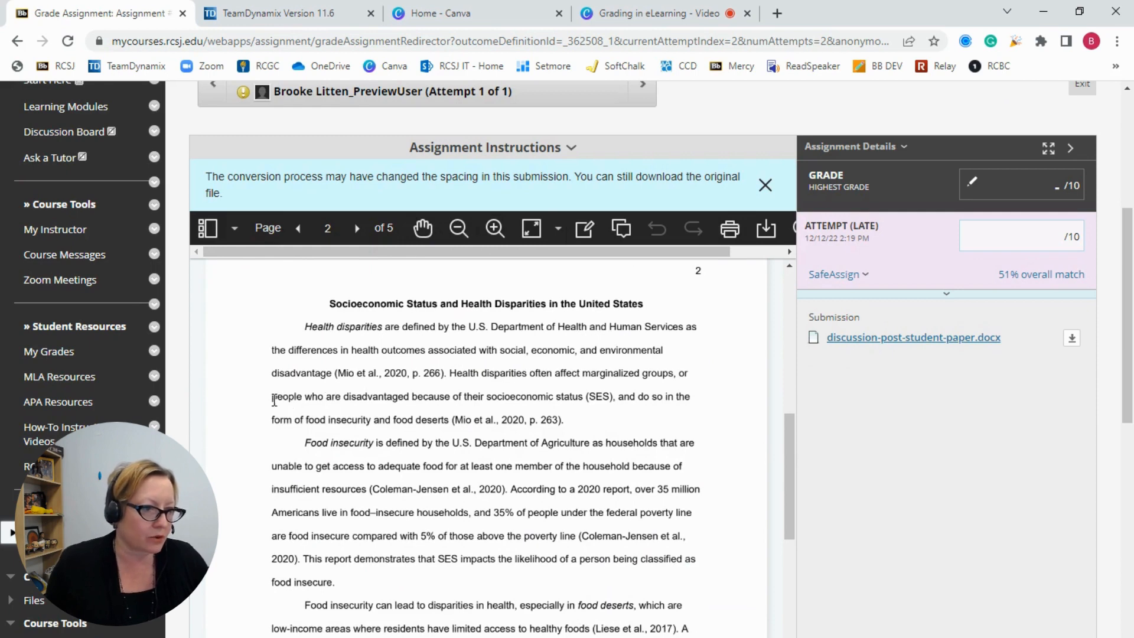
left_click_drag(272, 396, 582, 397)
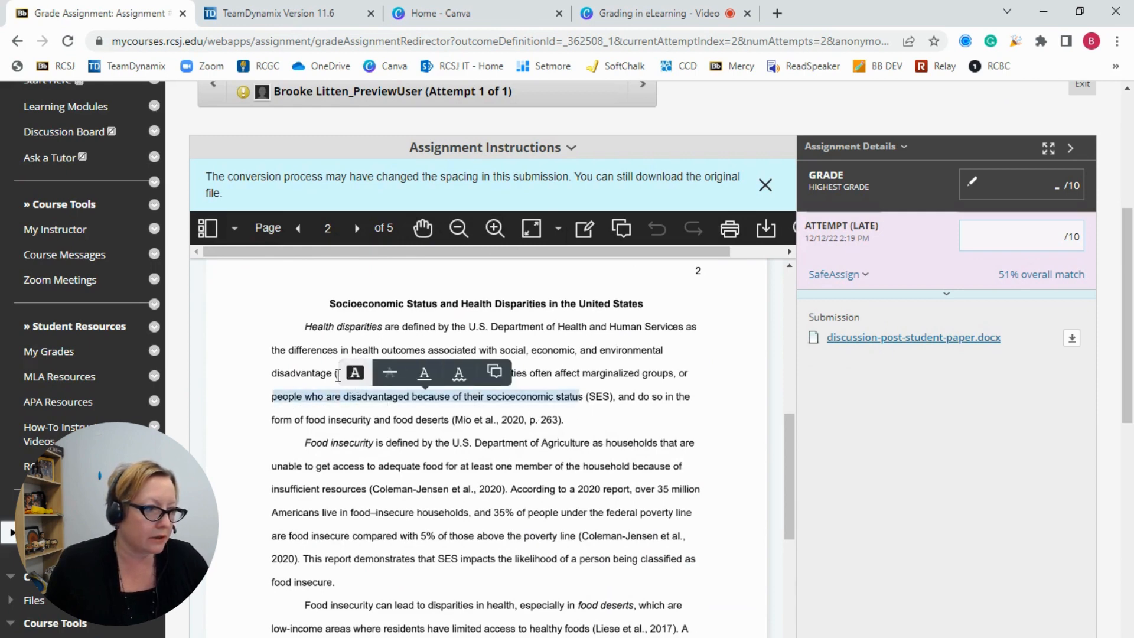
left_click(355, 373)
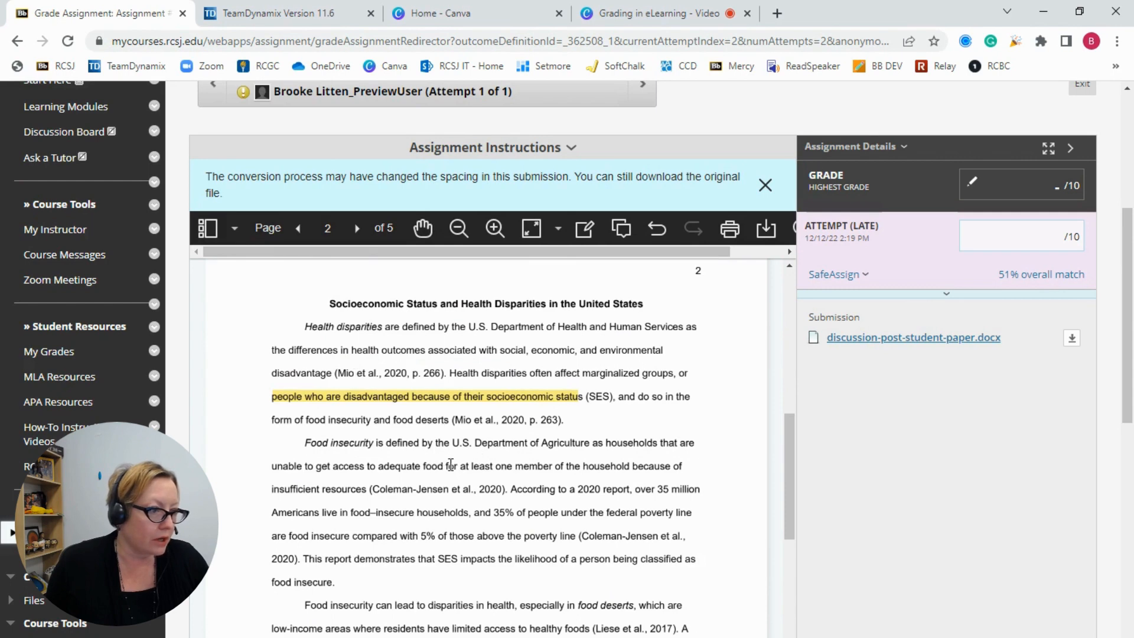
- Add the comment "I liked this point!" to "for at least one member of the household because" in the Food insecurity paragraph
left_click_drag(450, 465, 672, 465)
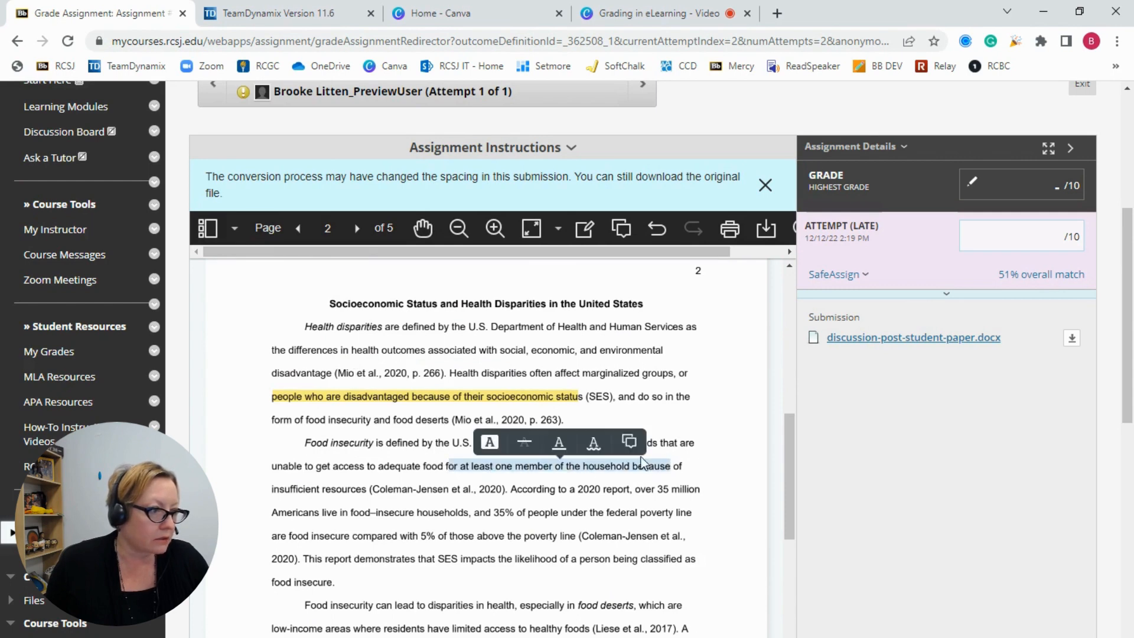
left_click(629, 442)
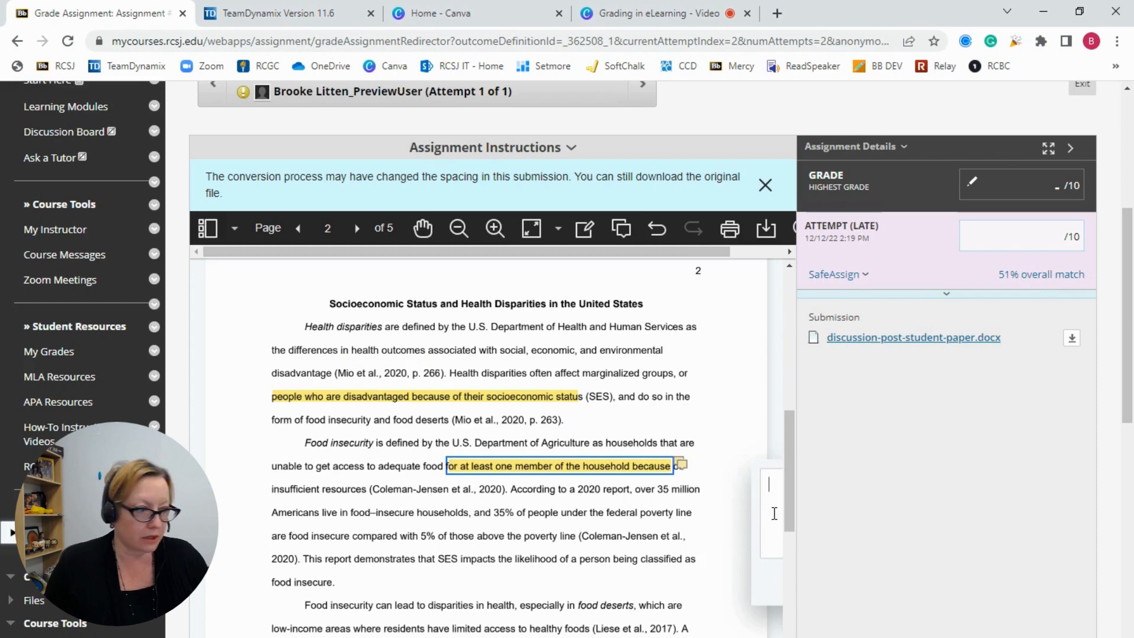
type("I liked th")
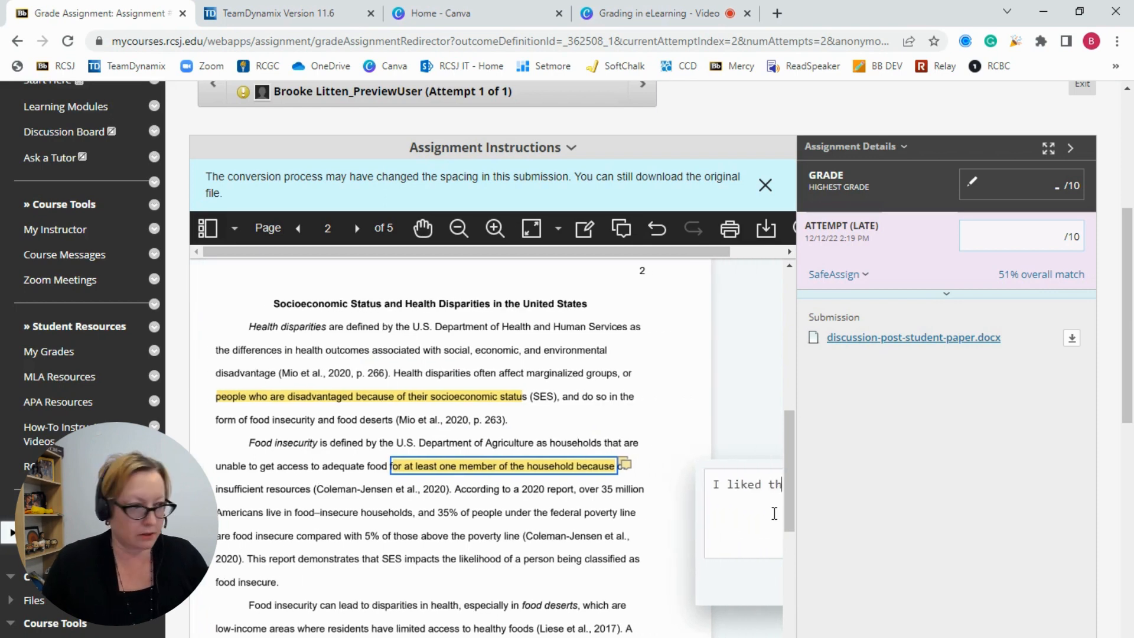
type("is point!")
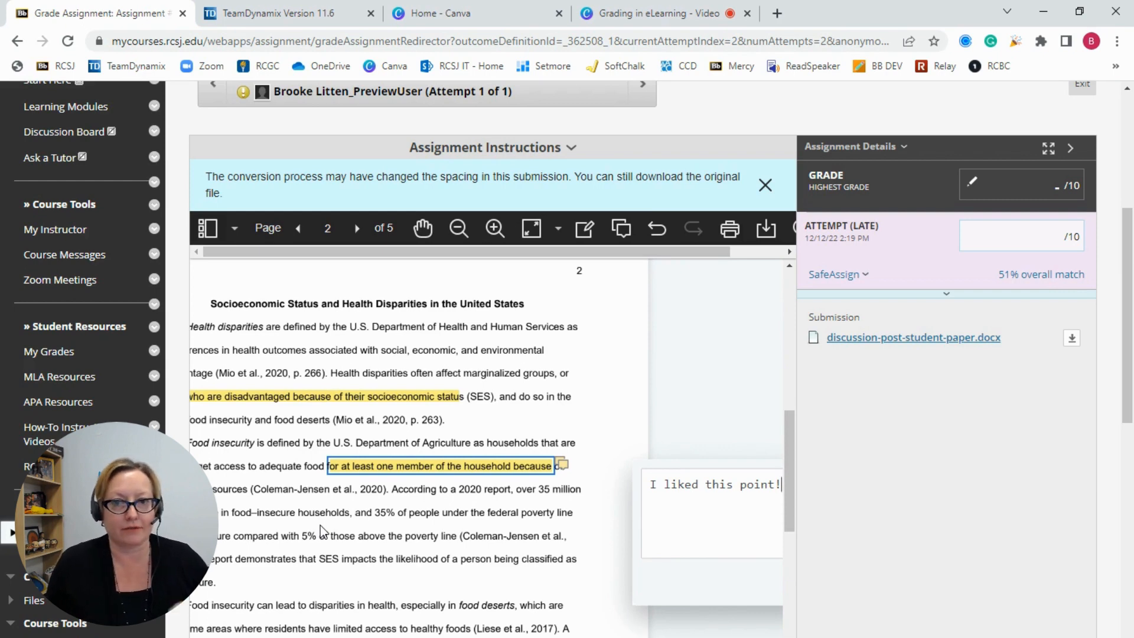
- Grade with the Journal Rubric: Learning about Topic for content, Understands the Topic (1.5) for entries, Expert (2) for spelling, and save it
left_click(935, 296)
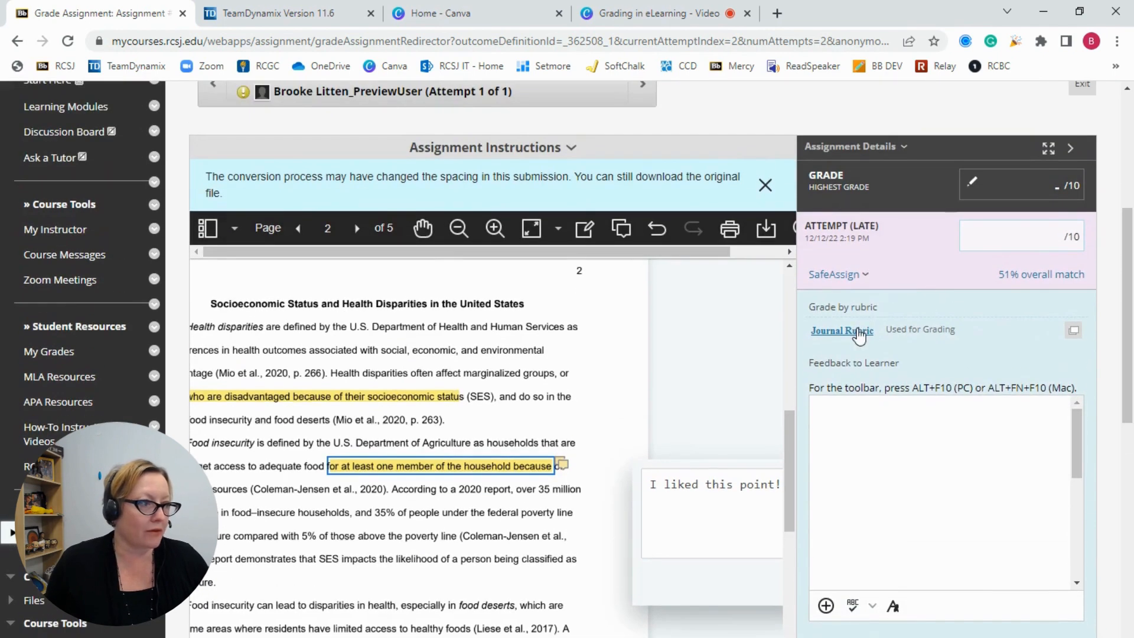
left_click(857, 332)
scroll(927, 335, "down", 3)
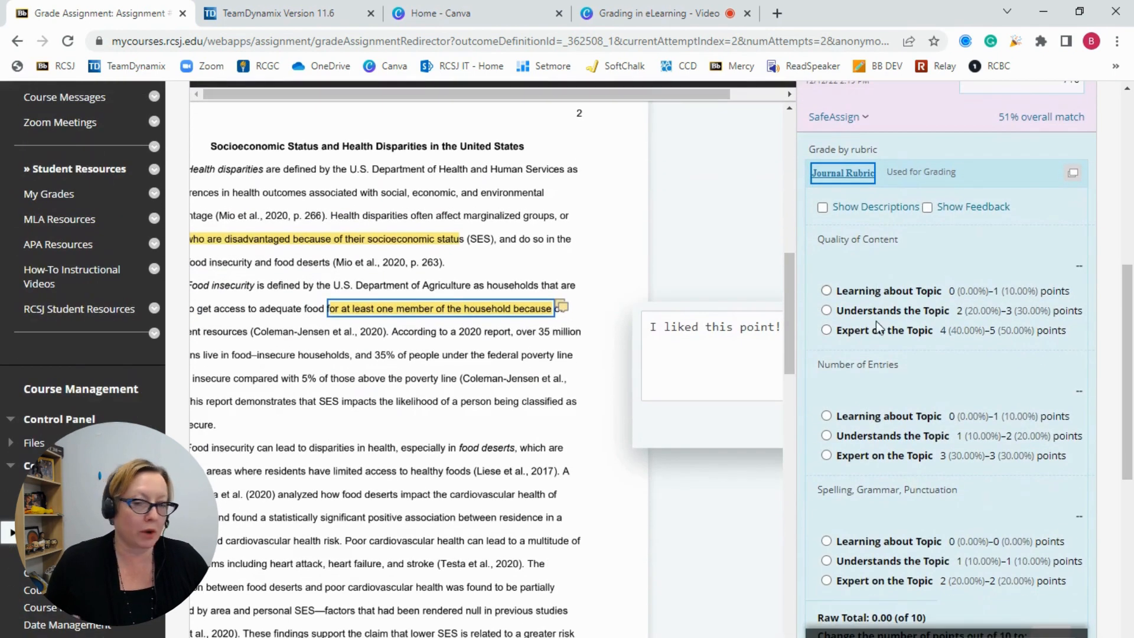
left_click(826, 290)
left_click(826, 443)
scroll(839, 437, "down", 4)
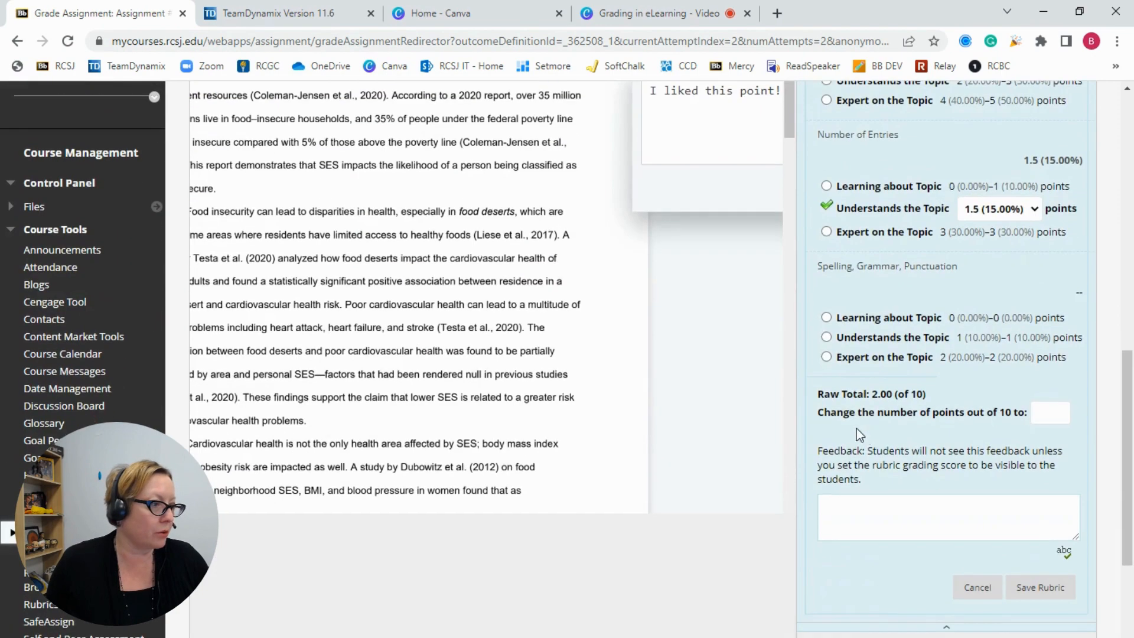
left_click(827, 358)
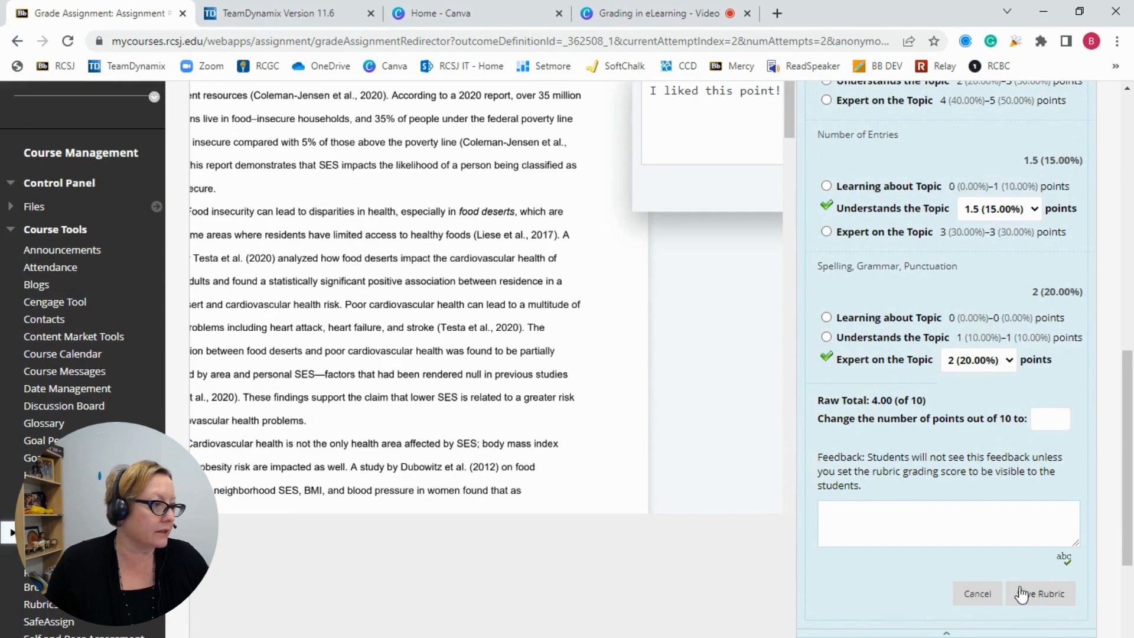
left_click(1039, 593)
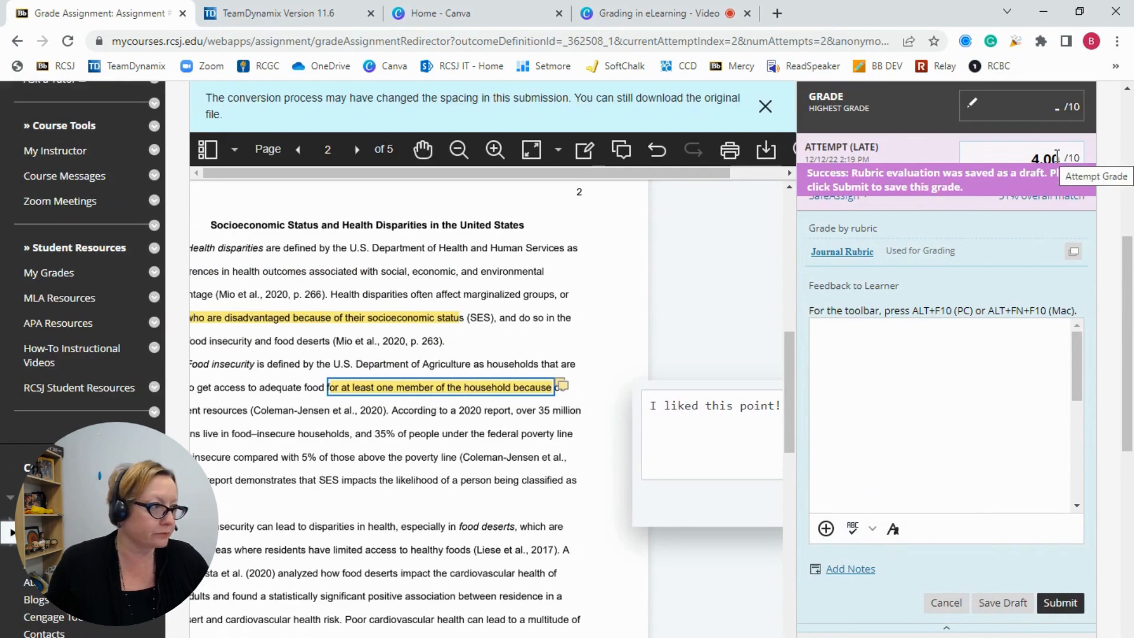
- Override the attempt grade with 10 out of 10 points
left_click(1020, 155)
left_click_drag(1019, 155, 1060, 155)
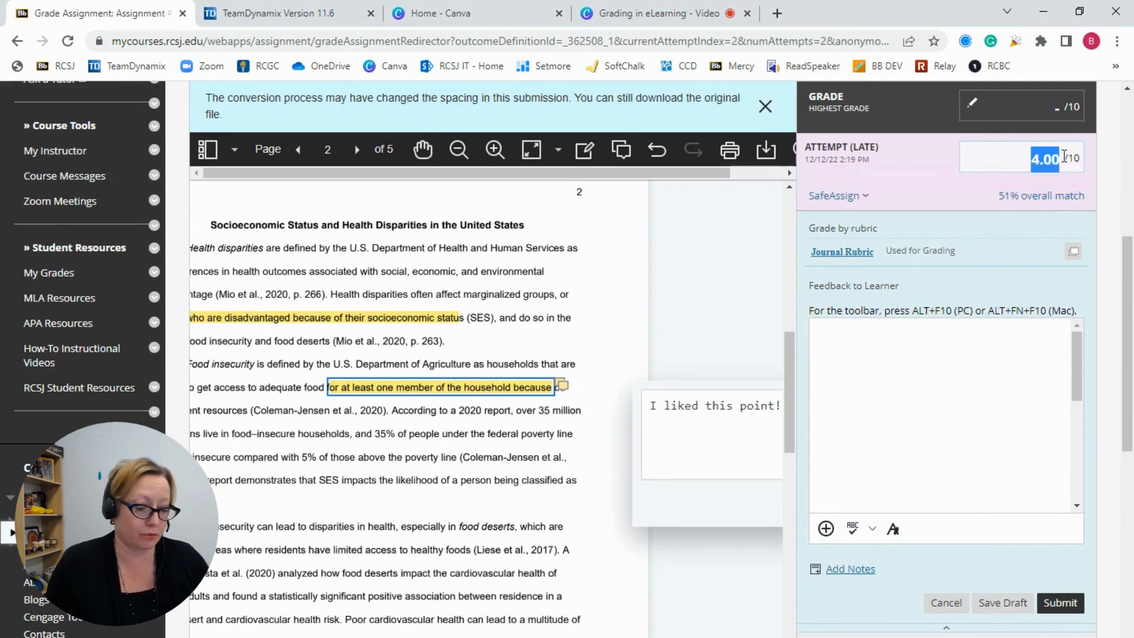
type("01")
key("BackSpace")
key("BackSpace")
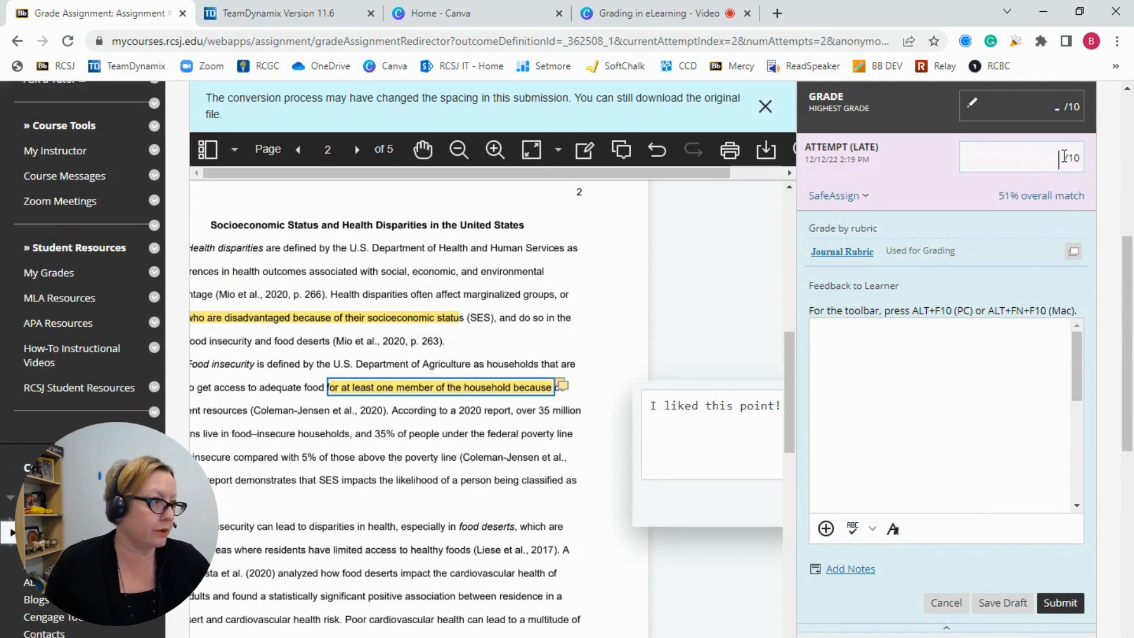
type("10")
- Write the learner feedback "Feedback!" and, on a new line, "I liked this point! I would improve on your sentance cstructure!"
left_click(927, 402)
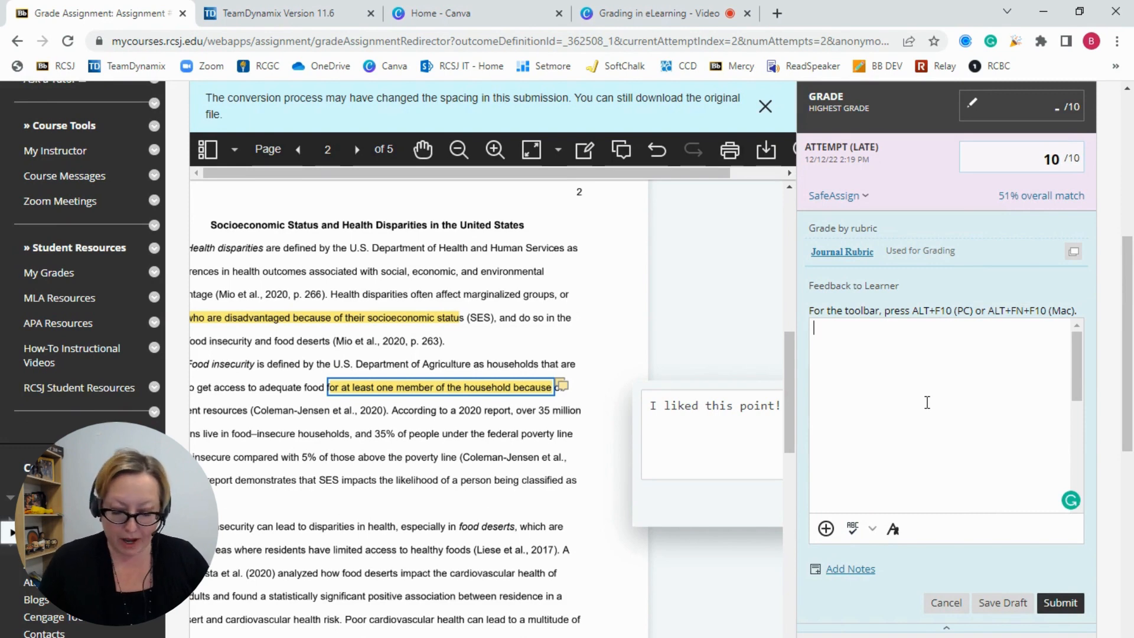
type("Feedback!")
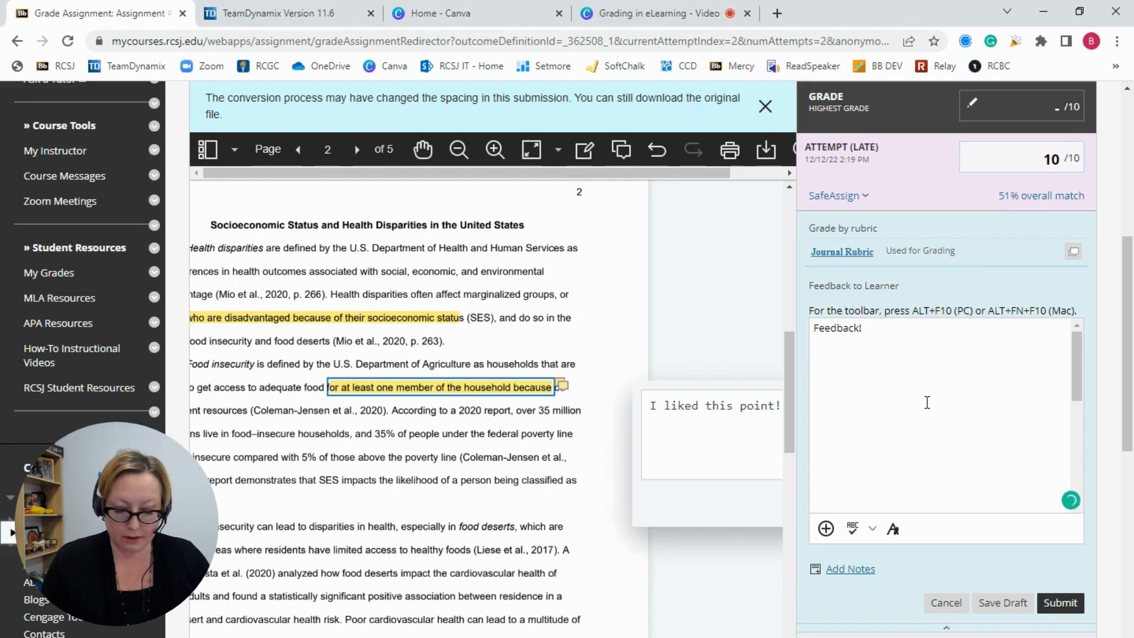
type("iked this p")
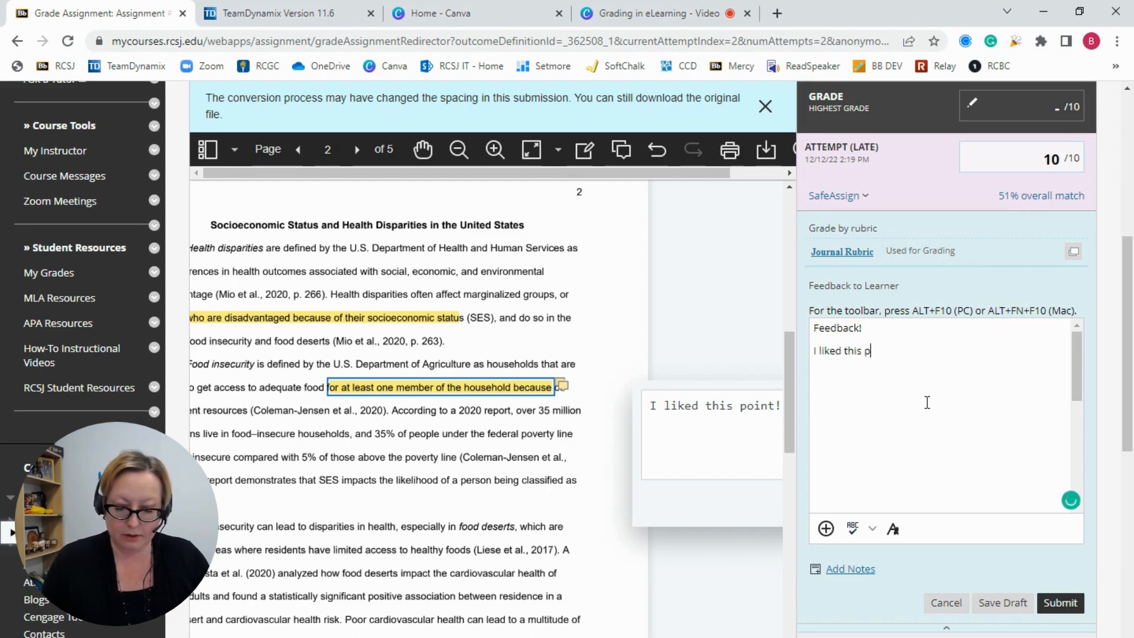
type("oint! I")
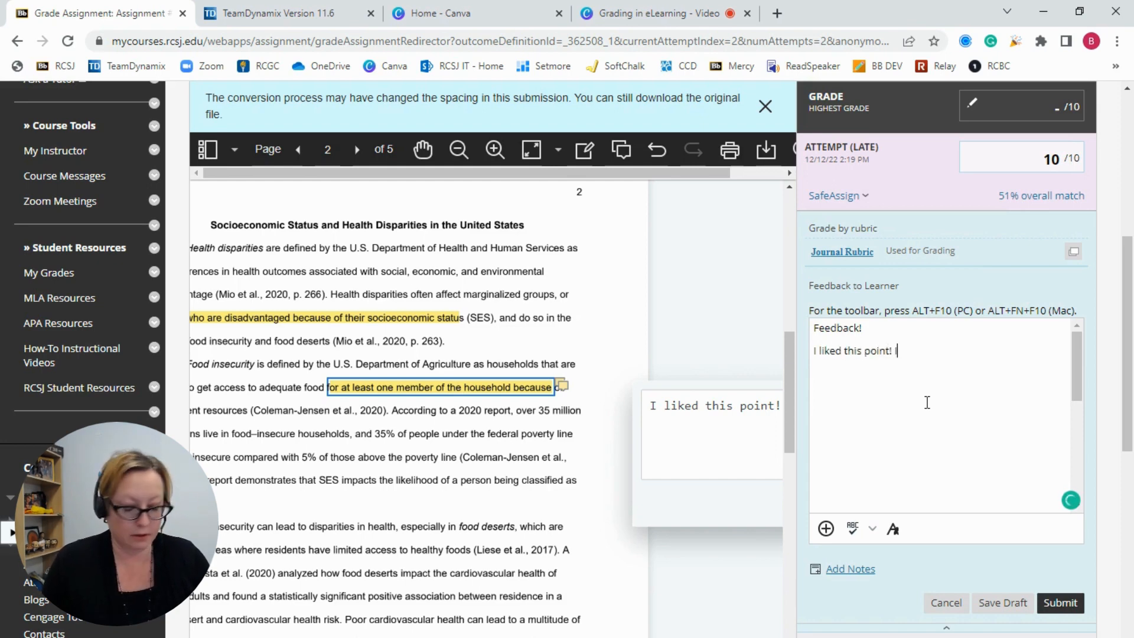
type("woul")
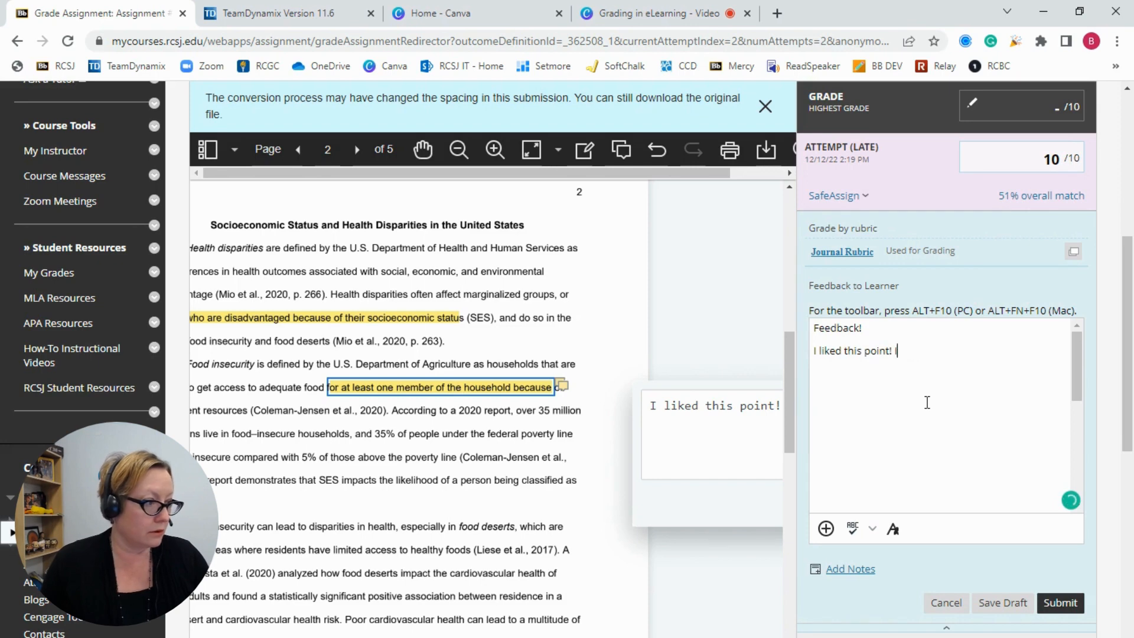
type("ould imp")
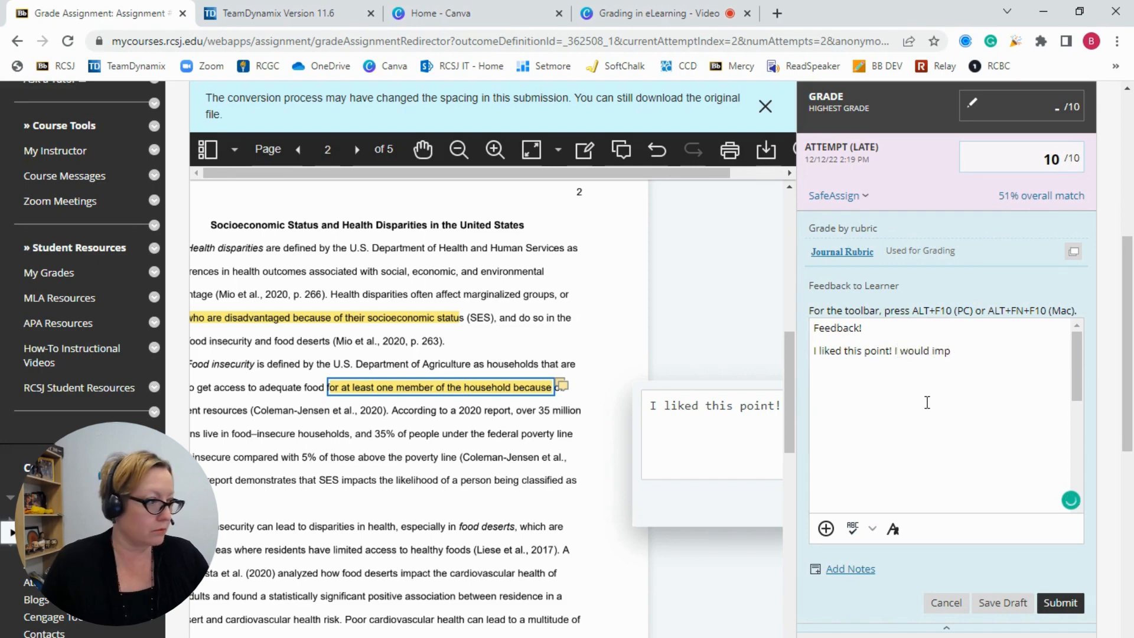
type("rove on ")
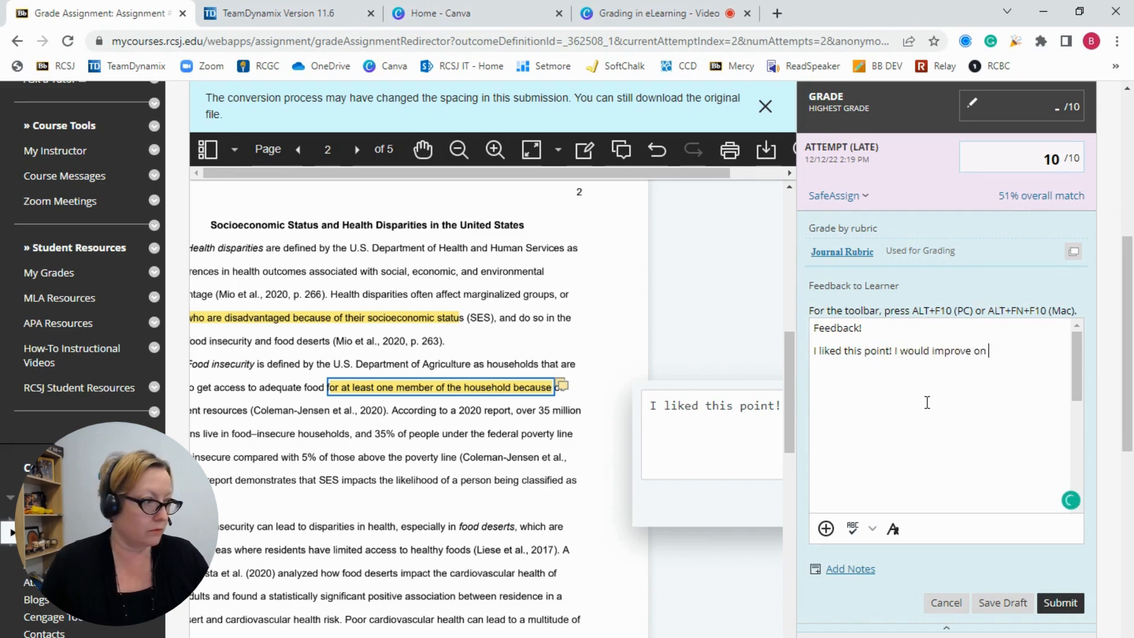
type("your sentance")
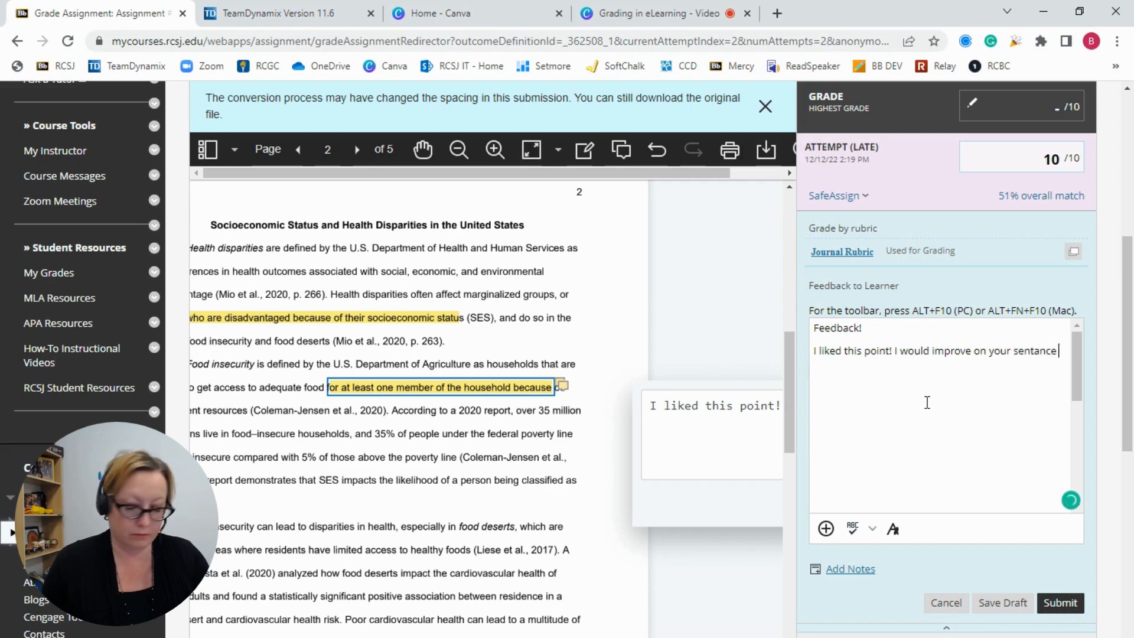
type(" cstructure!")
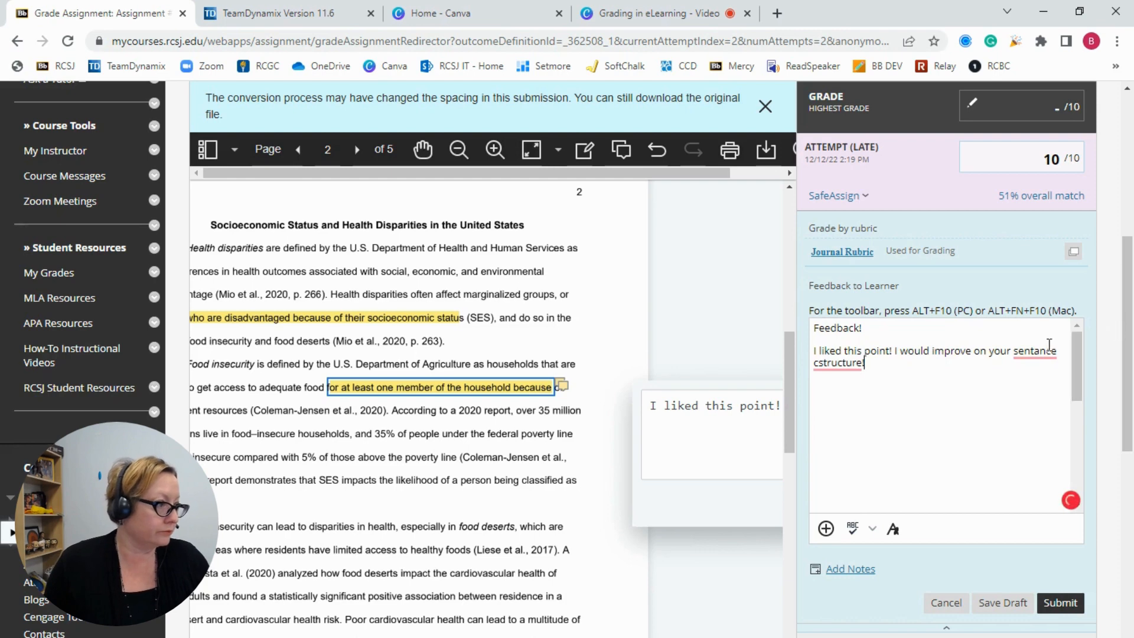
- Correct the two flagged misspellings in the feedback to "sentence" and "structure" using the suggested spellings
mouse_move(1045, 349)
left_click(1031, 377)
mouse_move(841, 365)
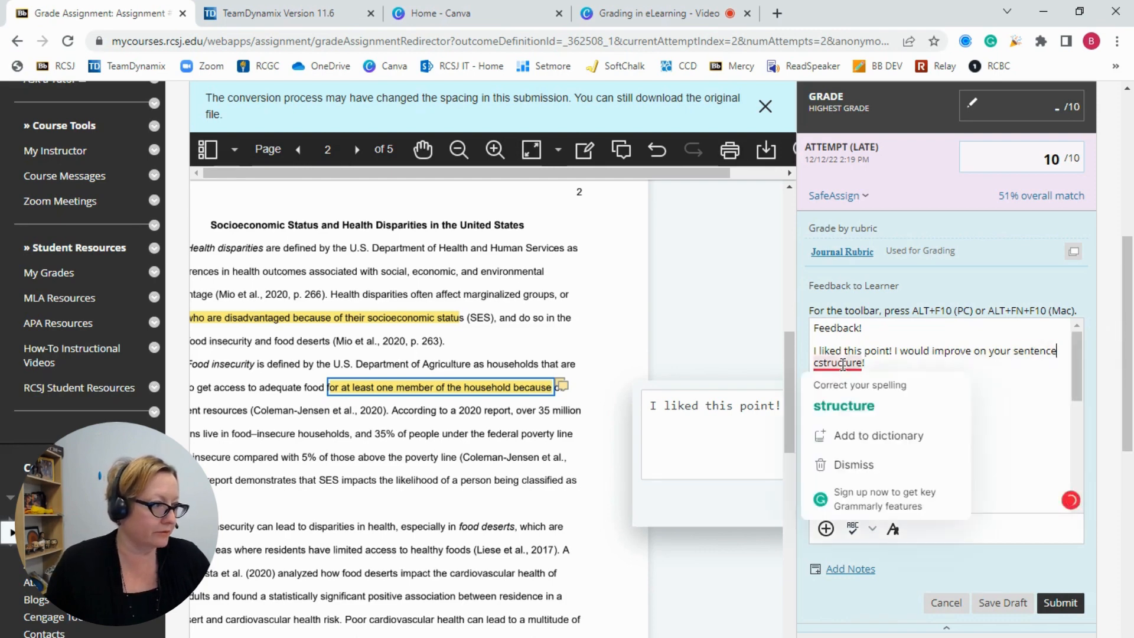
left_click(841, 405)
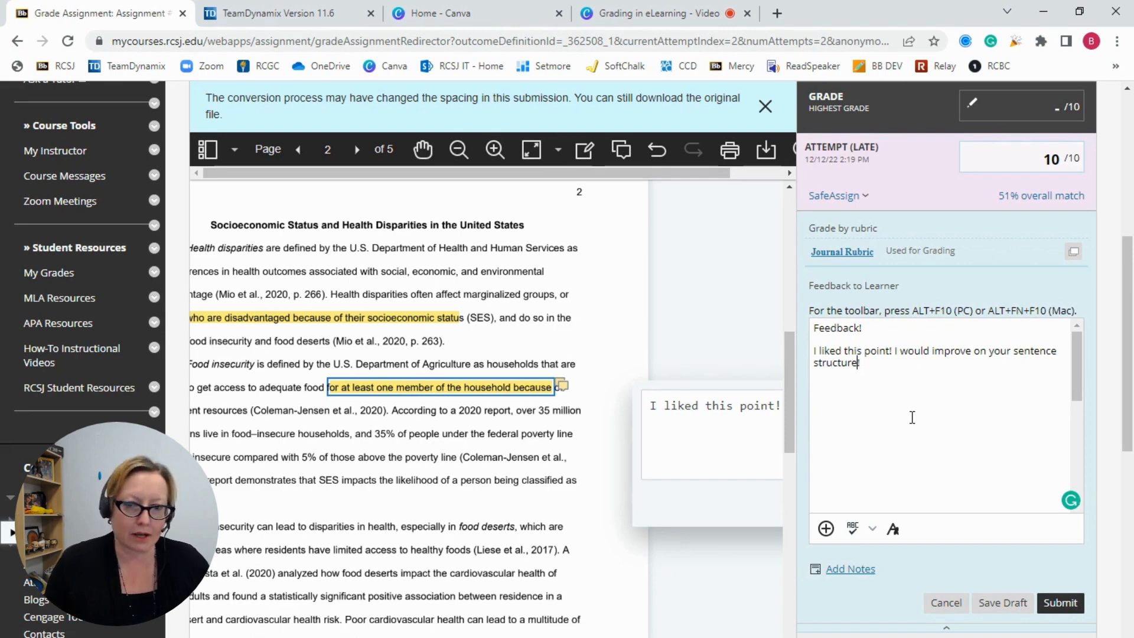
- Expand the learner feedback into the full editor and open Insert from Webcam to add a recording
left_click(895, 536)
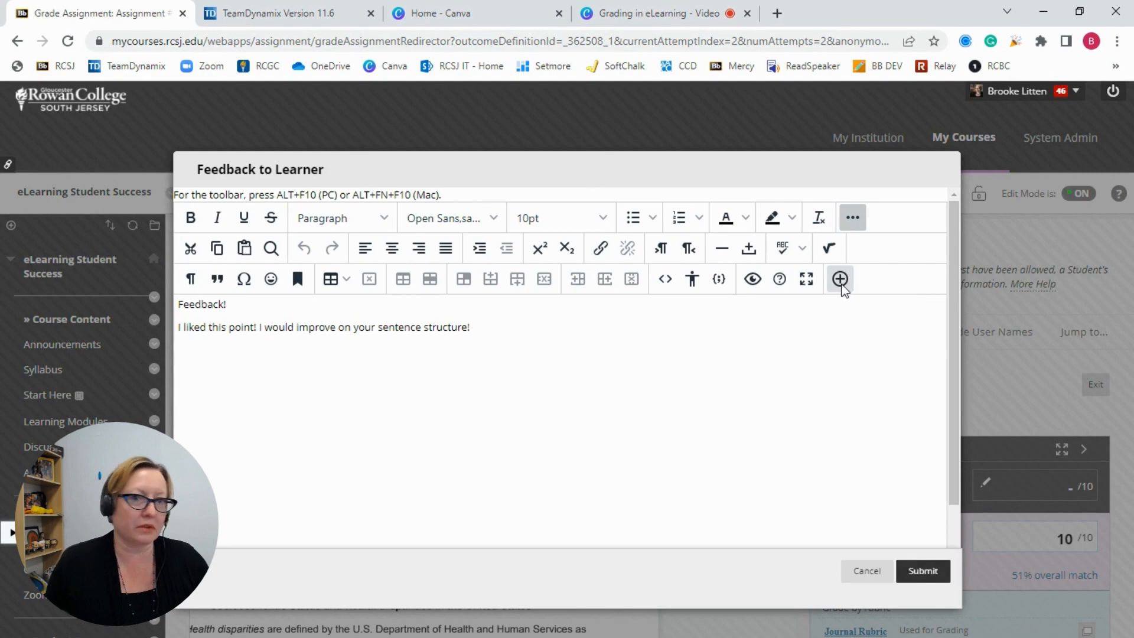
left_click(839, 281)
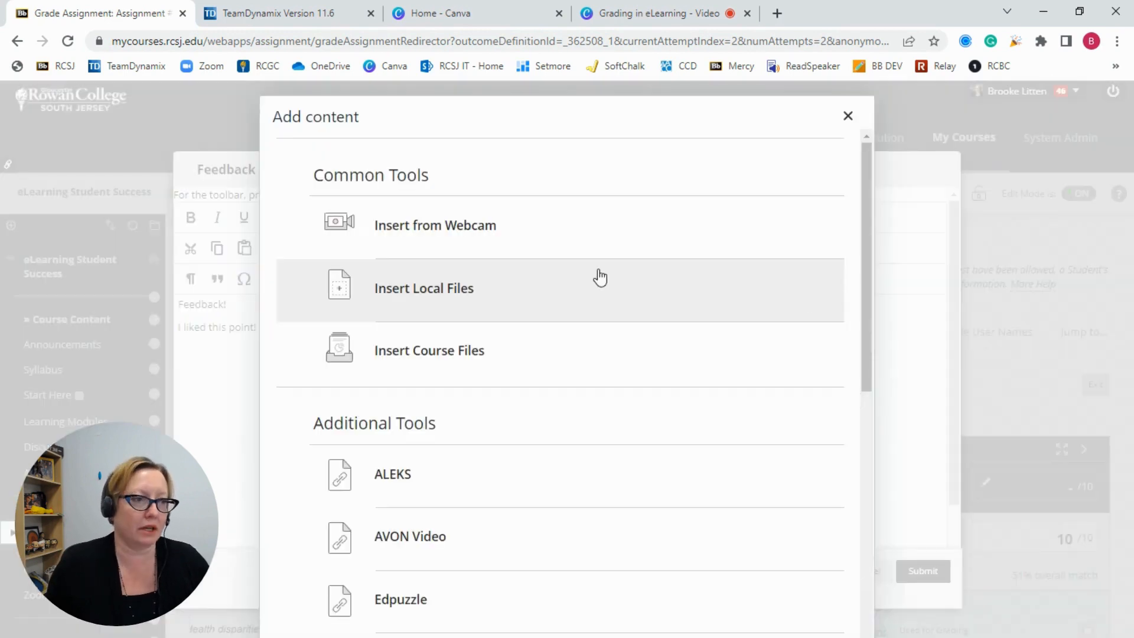
left_click(453, 230)
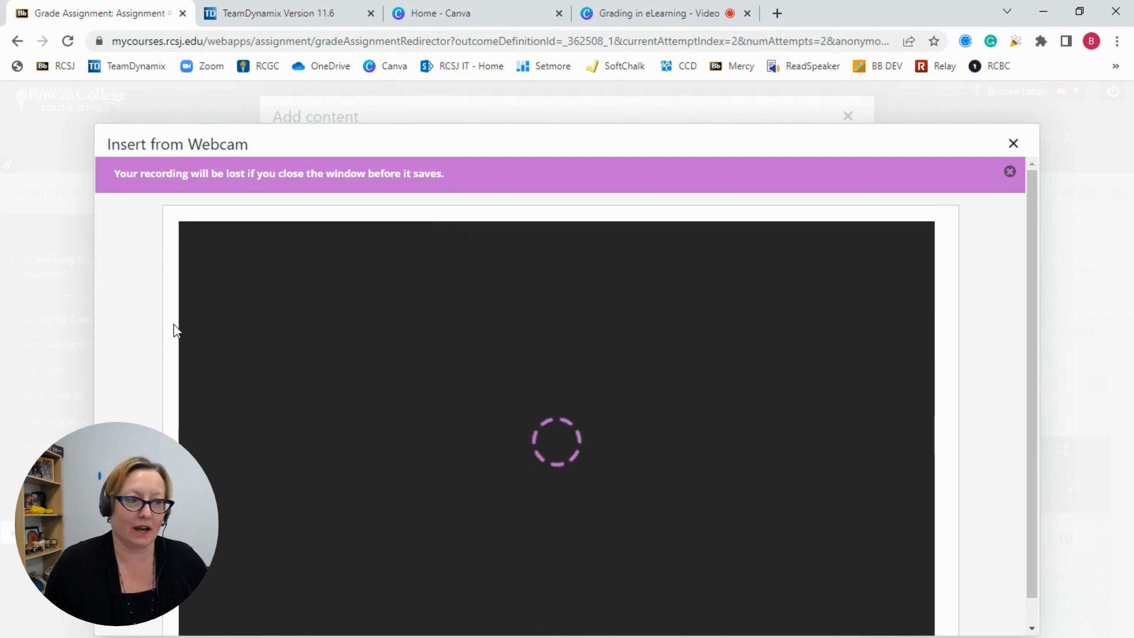
scroll(173, 323, "down", 1)
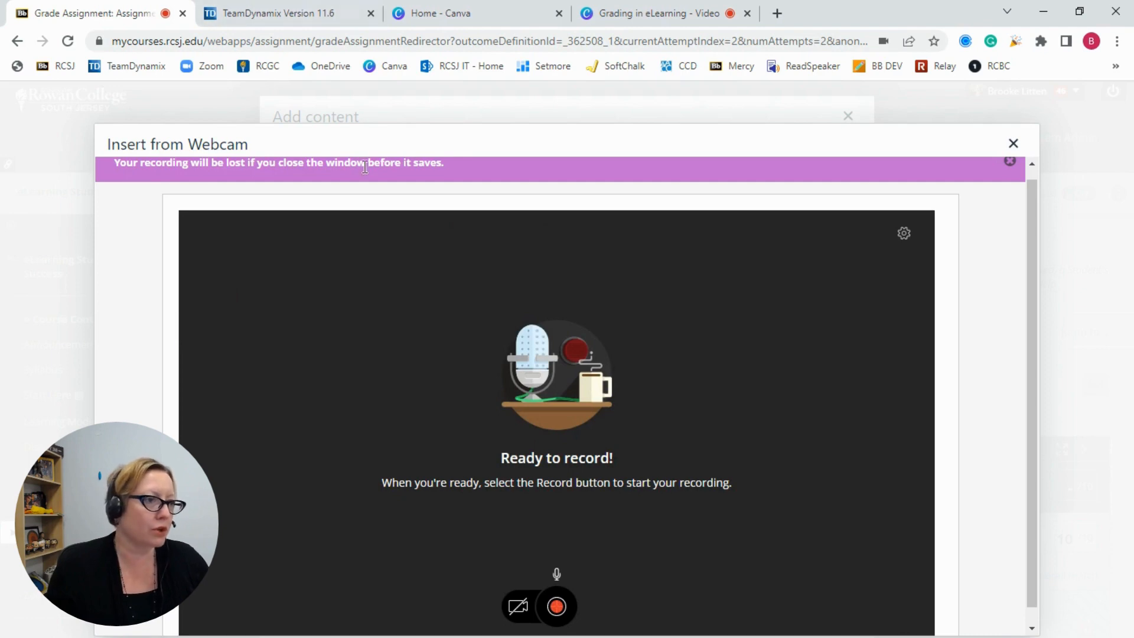
left_click_drag(382, 115, 398, 82)
scroll(760, 405, "down", 2)
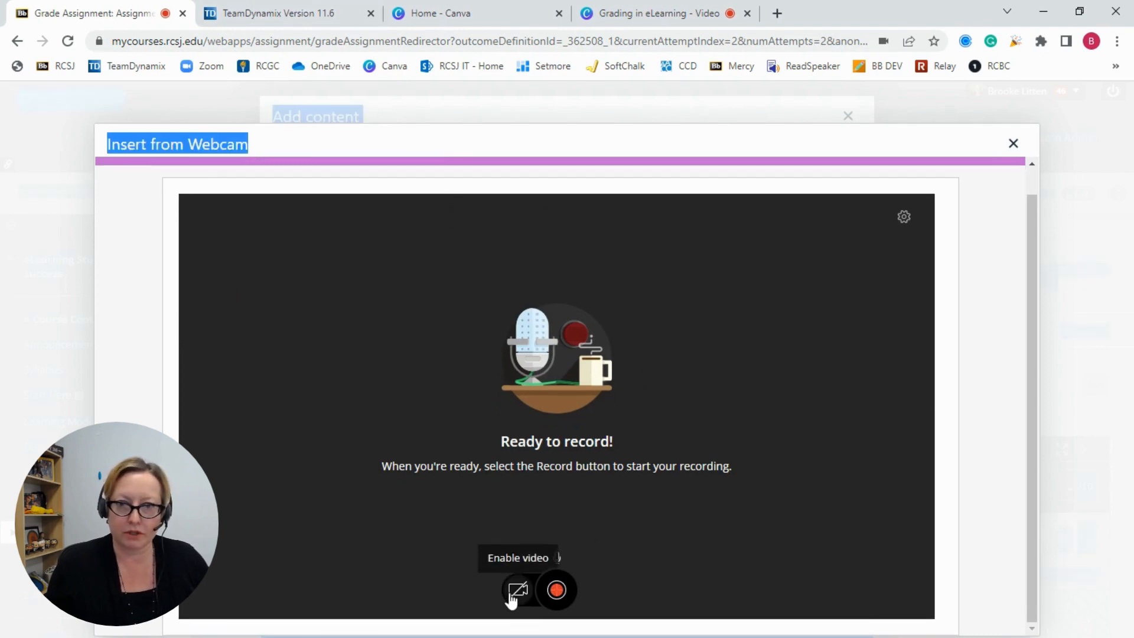
- Record about 17 seconds of audio-only feedback without enabling video, and play back its first two seconds
left_click(555, 594)
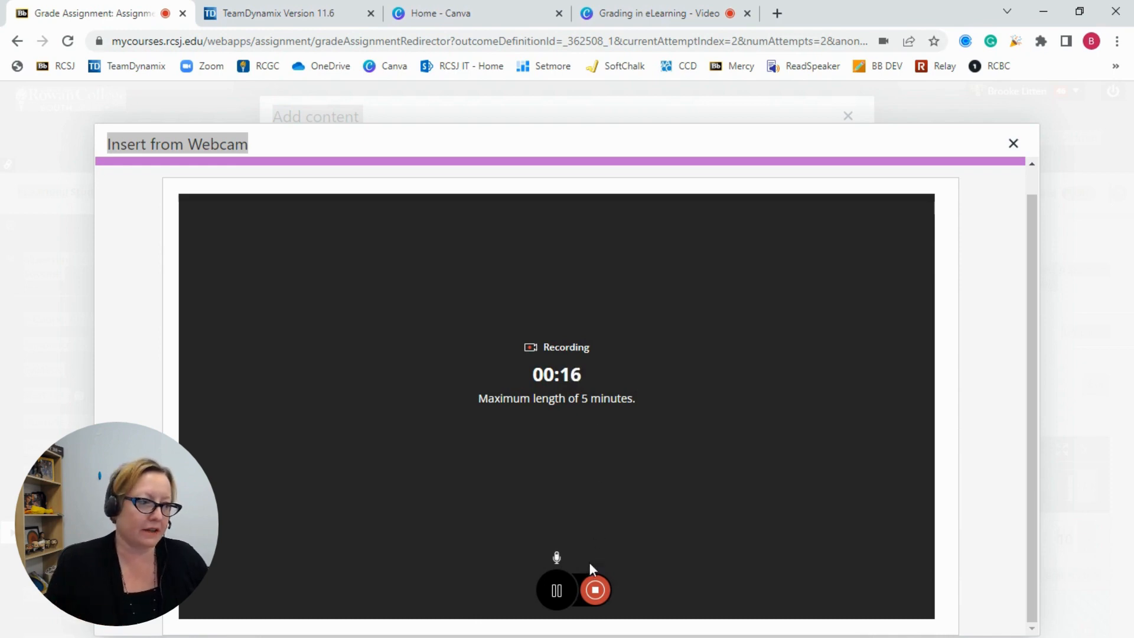
left_click(594, 589)
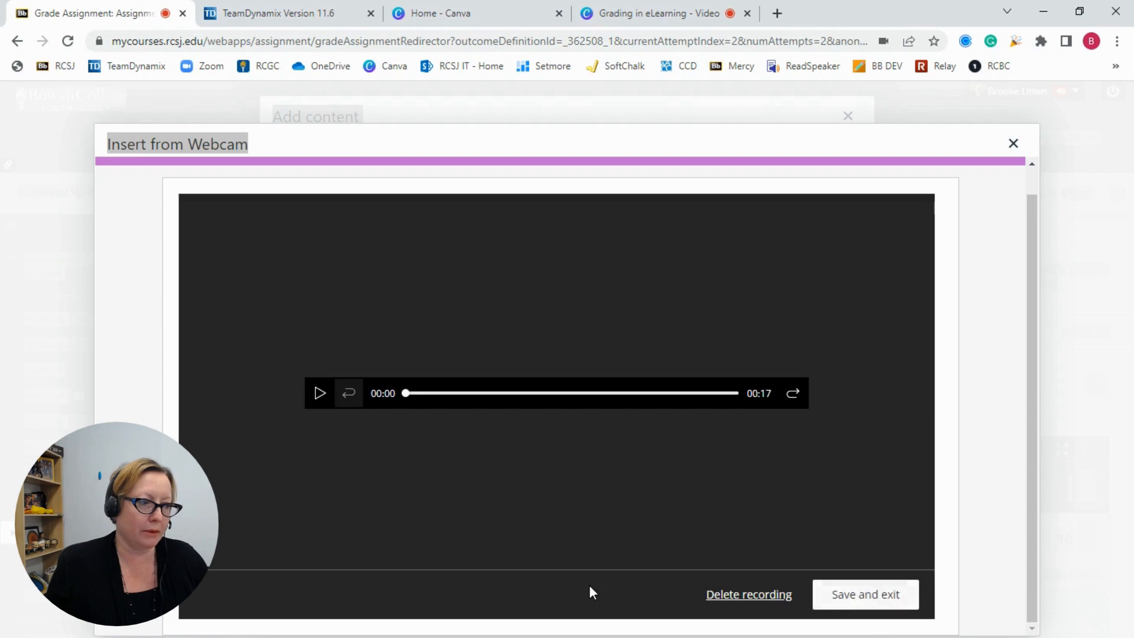
left_click(320, 393)
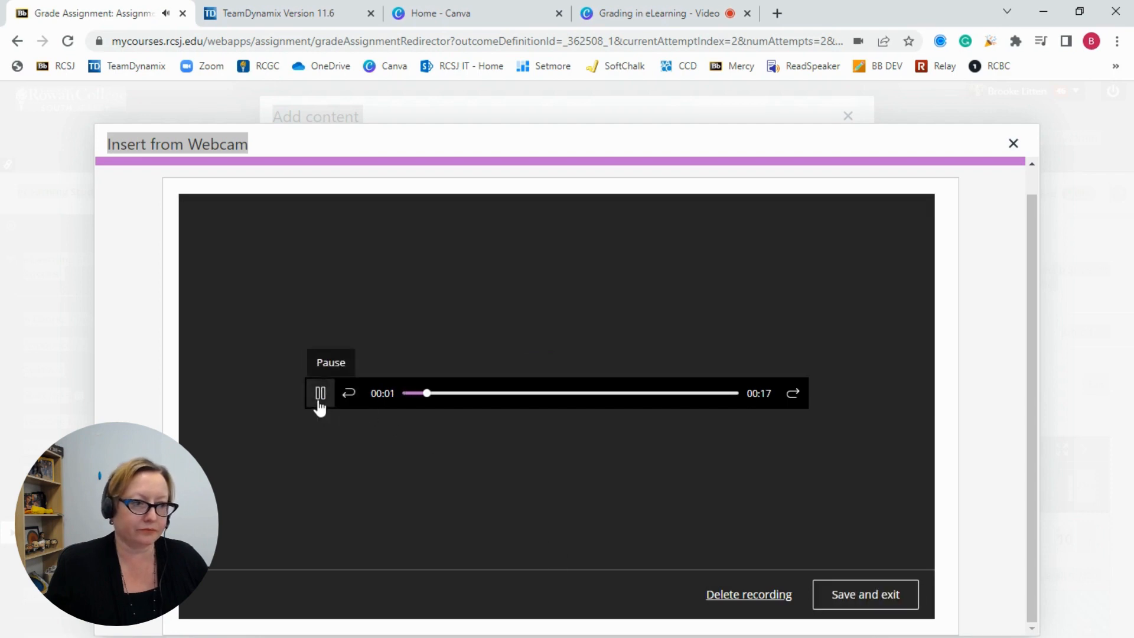
left_click(319, 393)
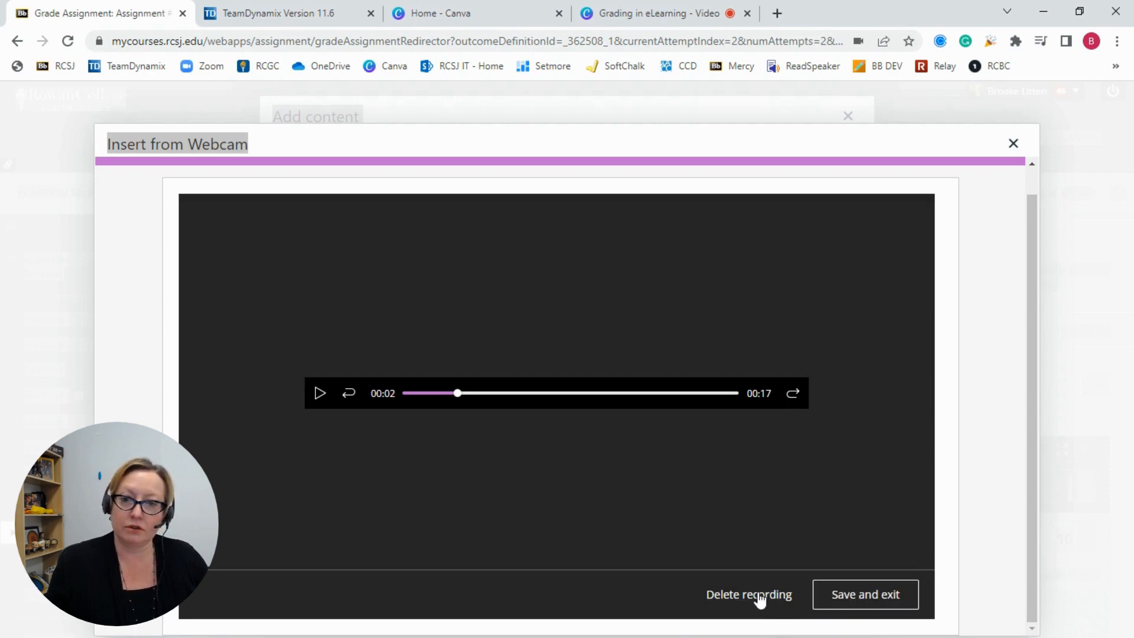
- Save the recording under its default name, insert it into the learner feedback, and submit the expanded feedback editor
left_click(844, 597)
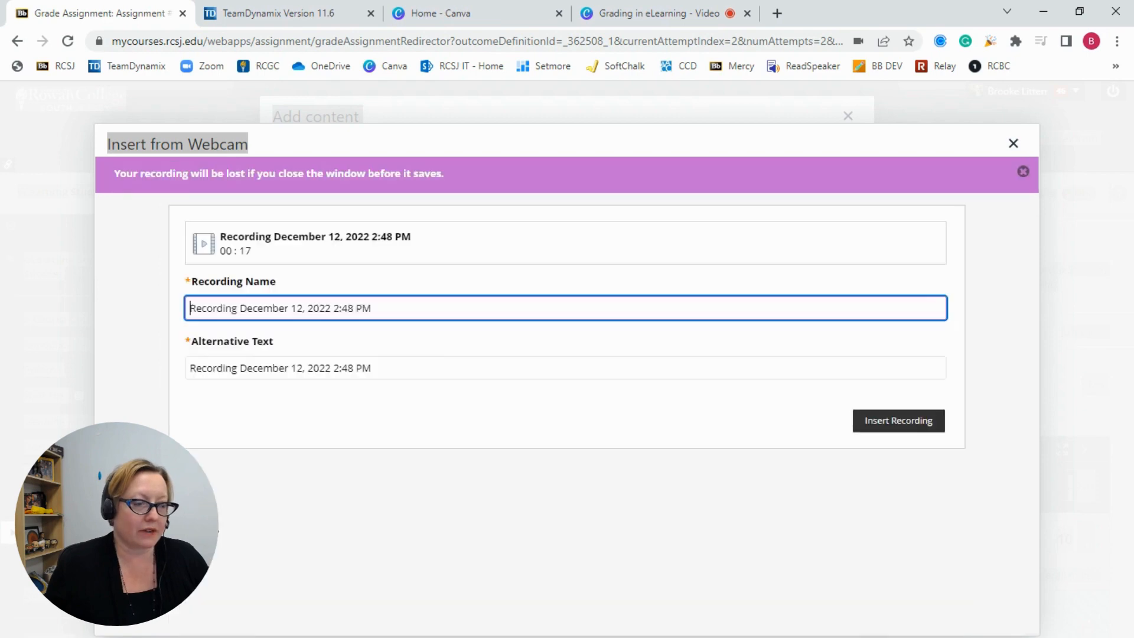
left_click(930, 416)
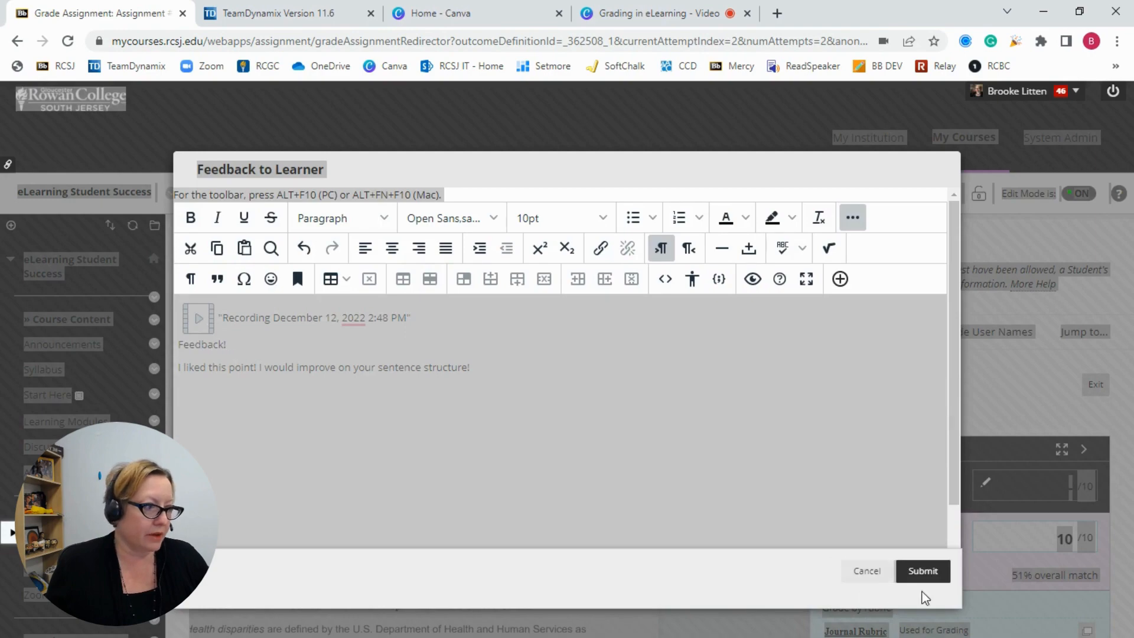
left_click(924, 571)
left_click(835, 406)
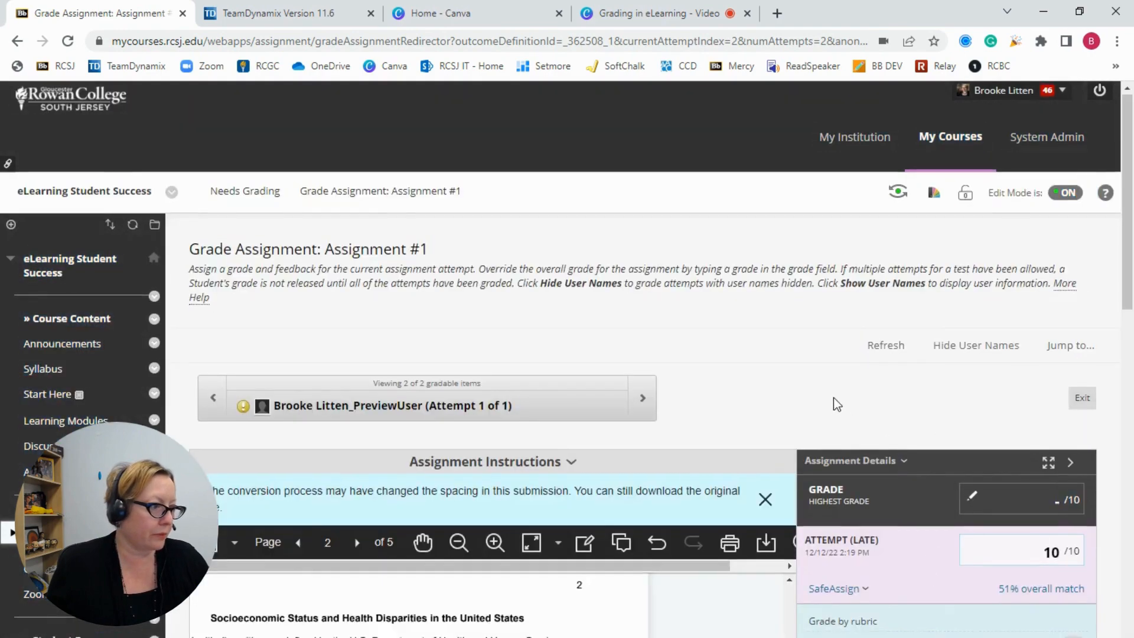
scroll(834, 401, "down", 4)
scroll(980, 451, "down", 4)
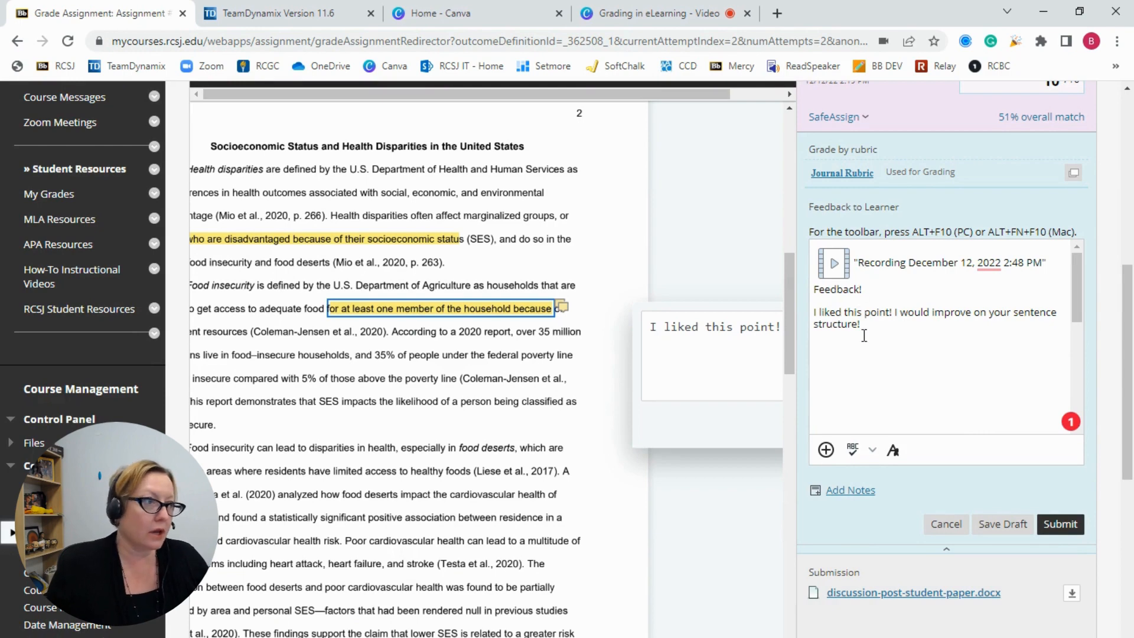
- Switch to the blank Word document and dictate a feedback passage starting "This way now it's recording as I'm talking", ending with "recording my text"
mouse_move(558, 636)
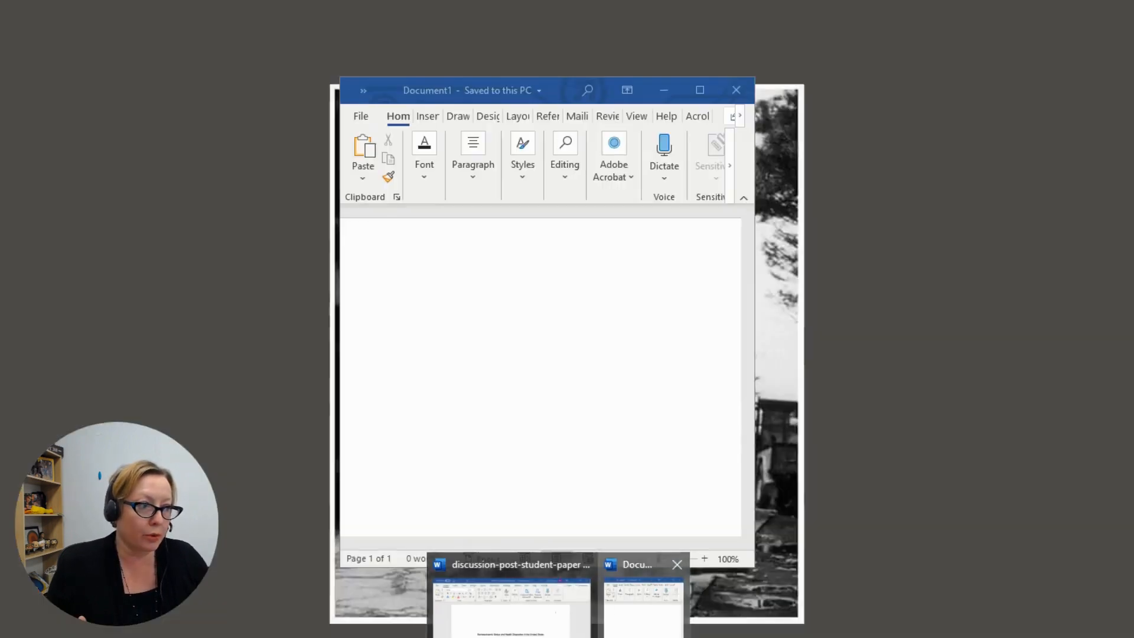
left_click(643, 600)
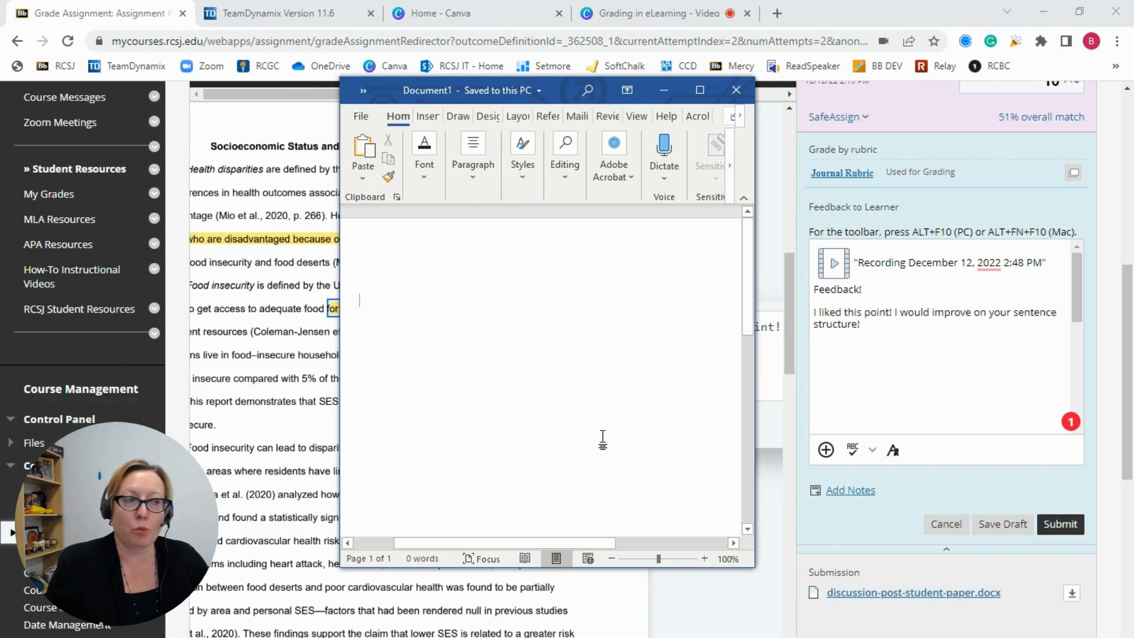
left_click(664, 155)
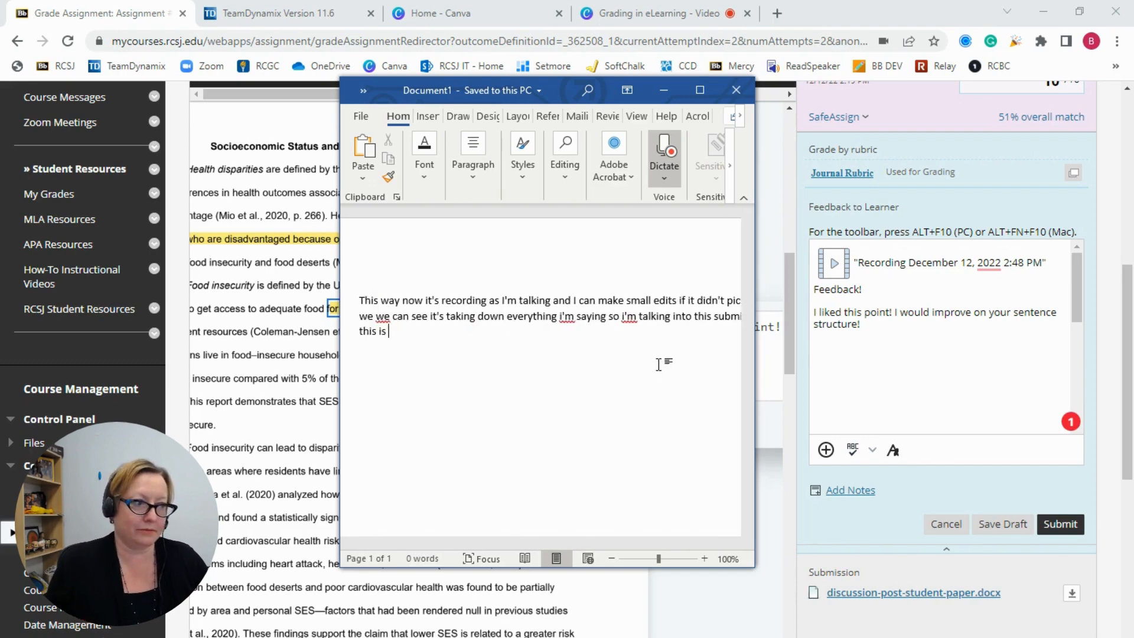
left_click(667, 157)
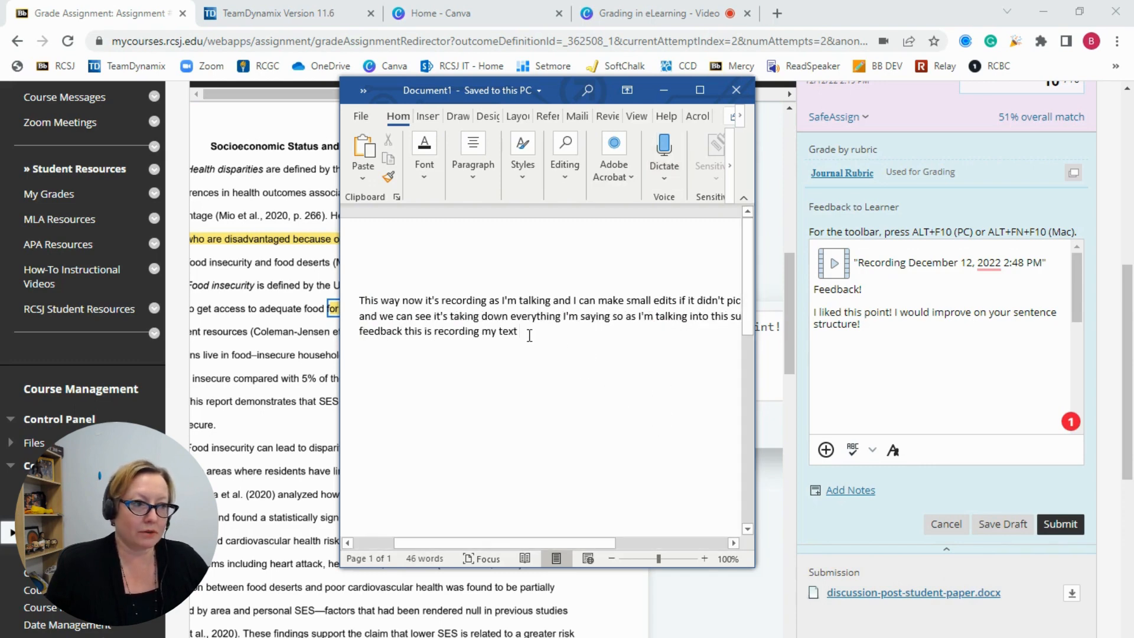
- Select the entire dictated passage in the Word document, and minimize Word to return to the Blackboard grading page
left_click_drag(529, 332, 351, 284)
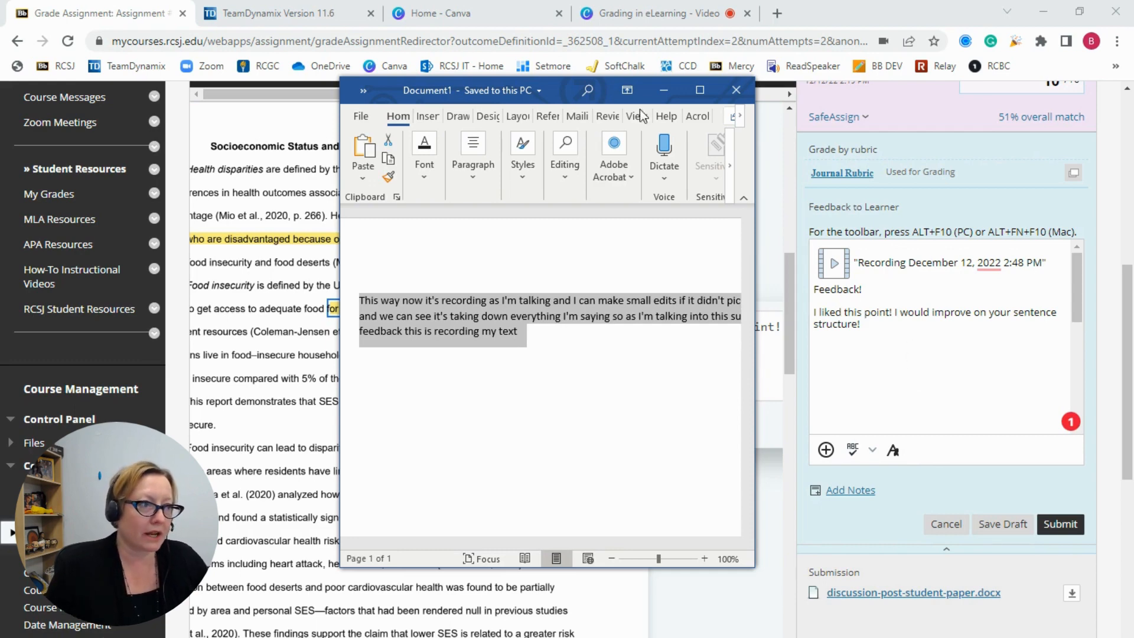
left_click(663, 90)
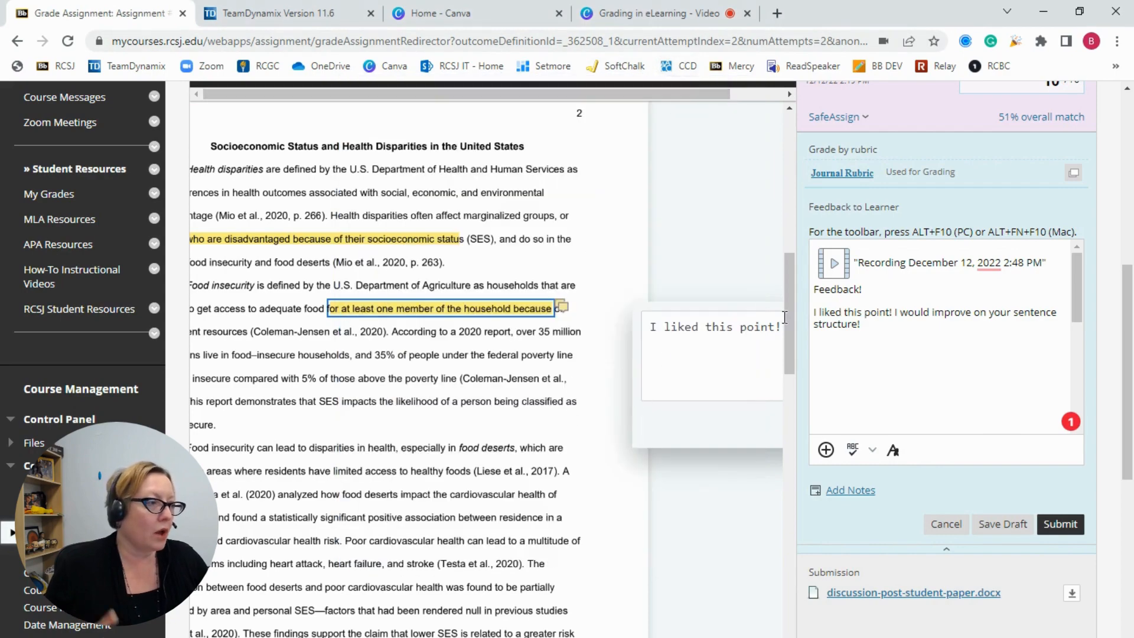
- Submit the grade and learner feedback for the student's Assignment #1 attempt
scroll(892, 384, "up", 3)
scroll(894, 384, "down", 5)
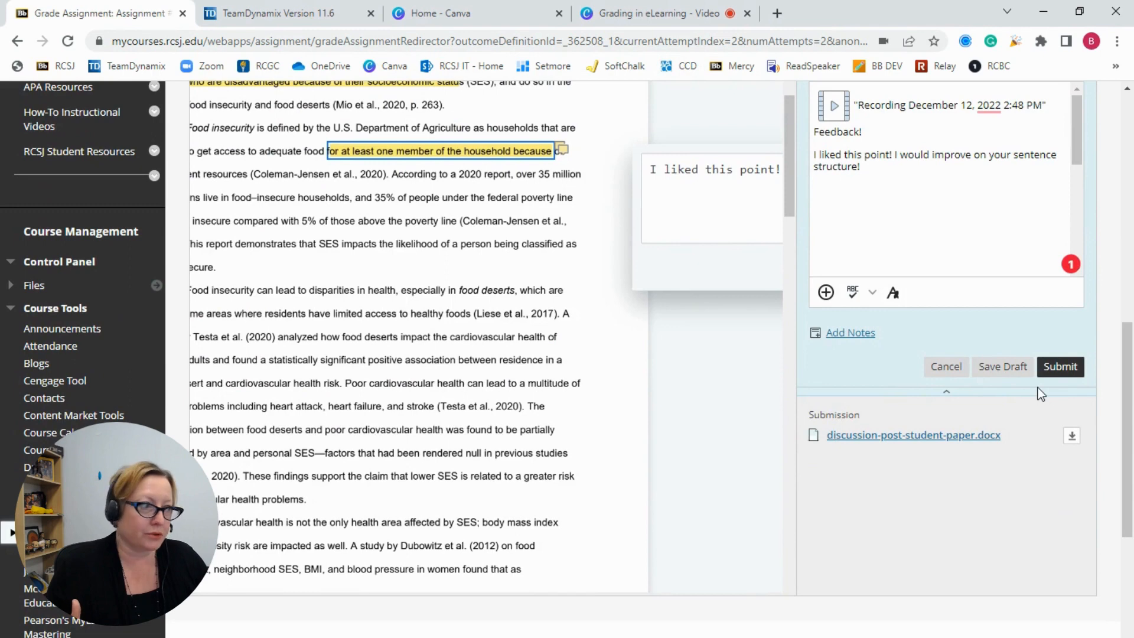
left_click(1059, 367)
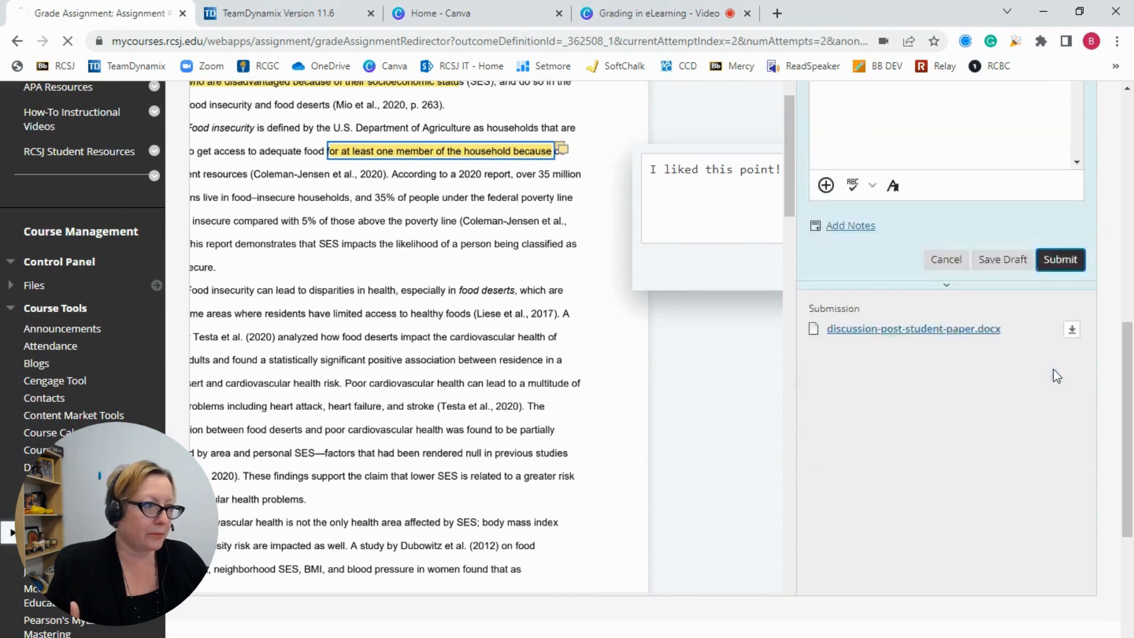
scroll(714, 405, "down", 3)
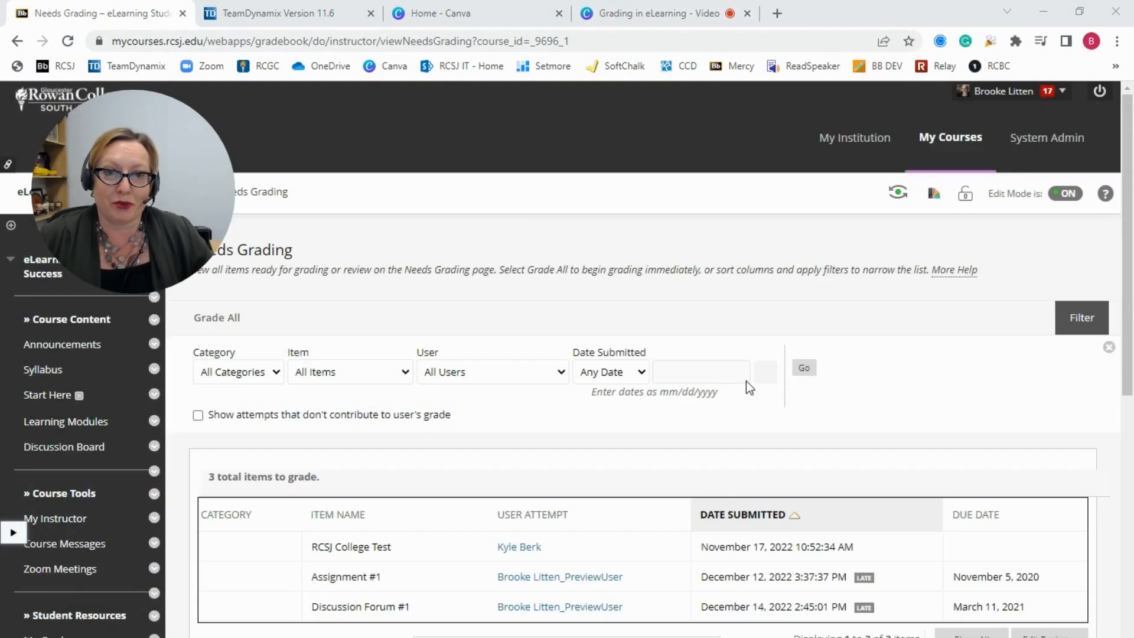
- Open the preview user's Discussion Forum #1 attempt from the Needs Grading list and show its posts beside the grading pane
scroll(731, 381, "down", 1)
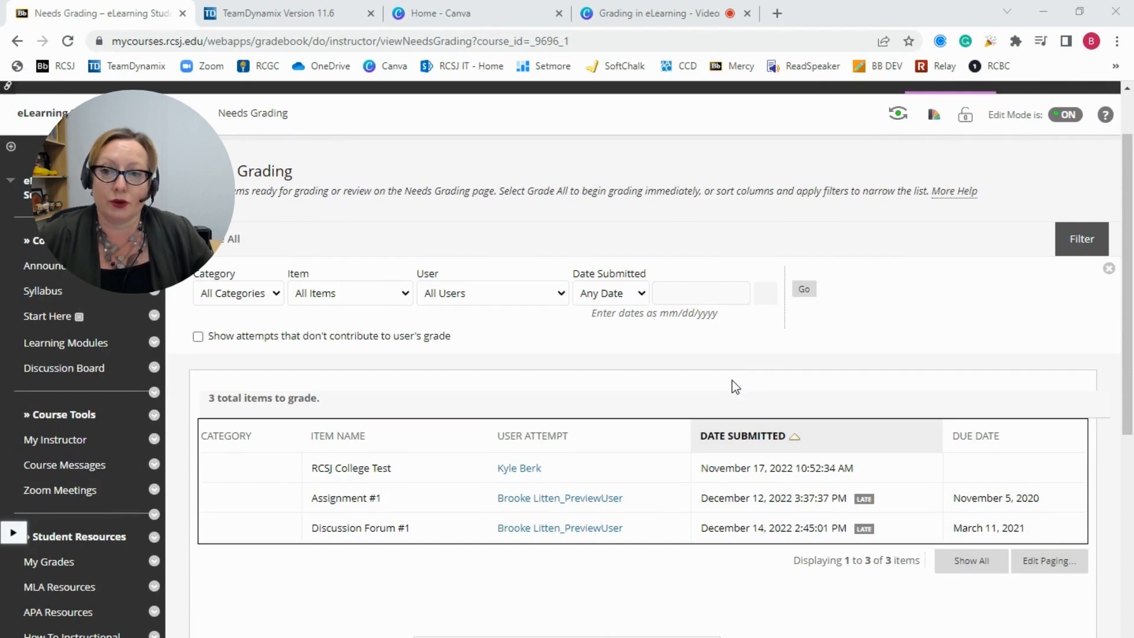
double_click(310, 180)
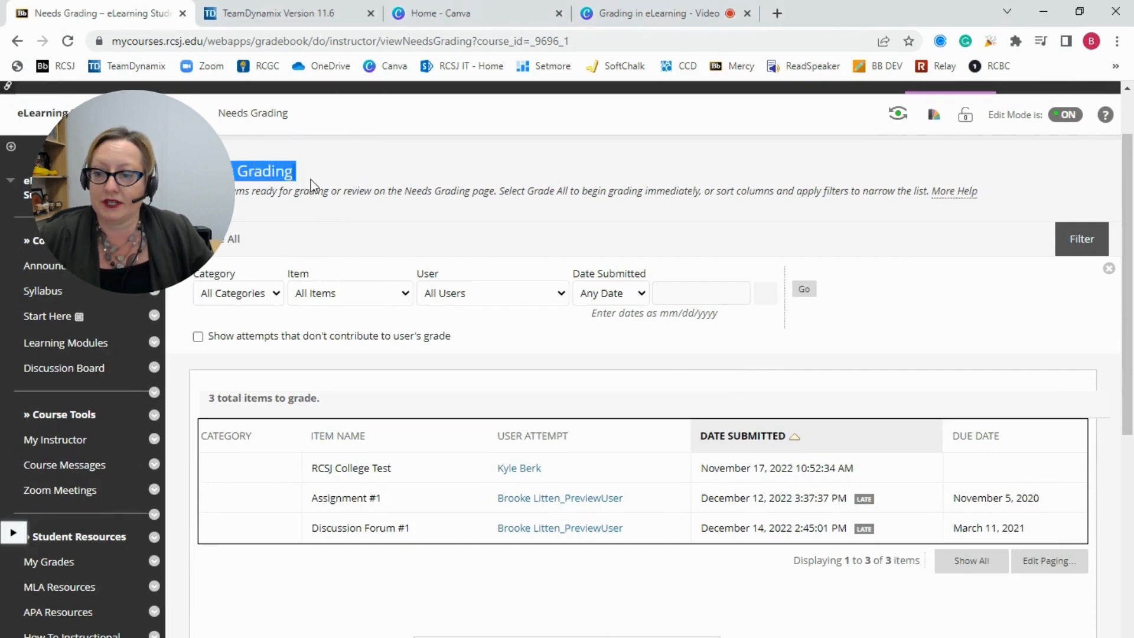
left_click(298, 213)
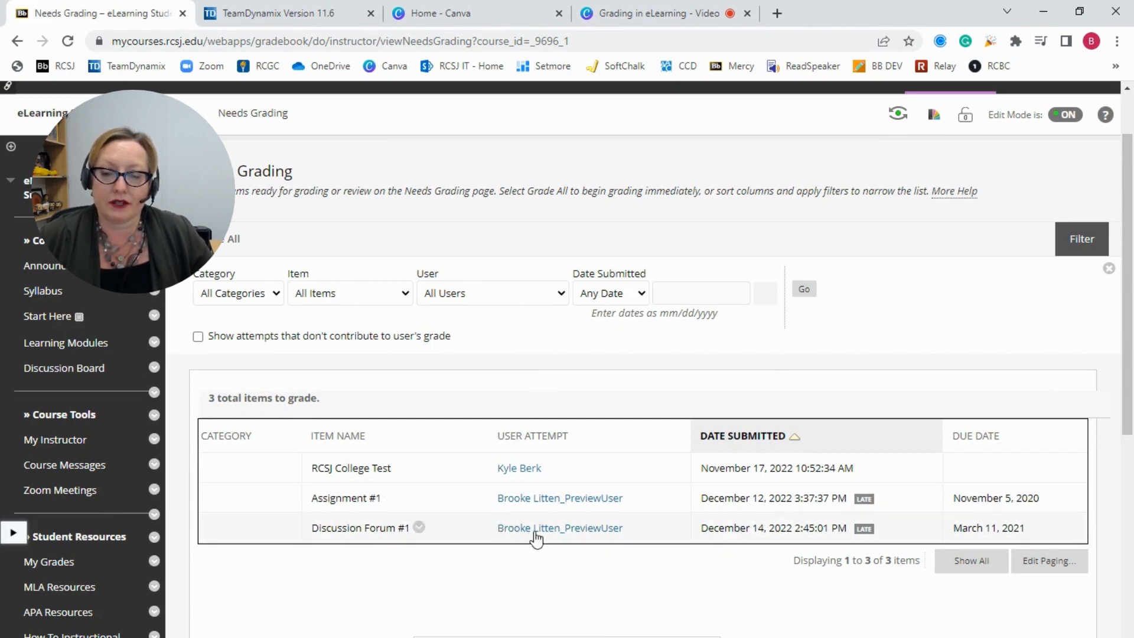
left_click_drag(308, 532, 650, 547)
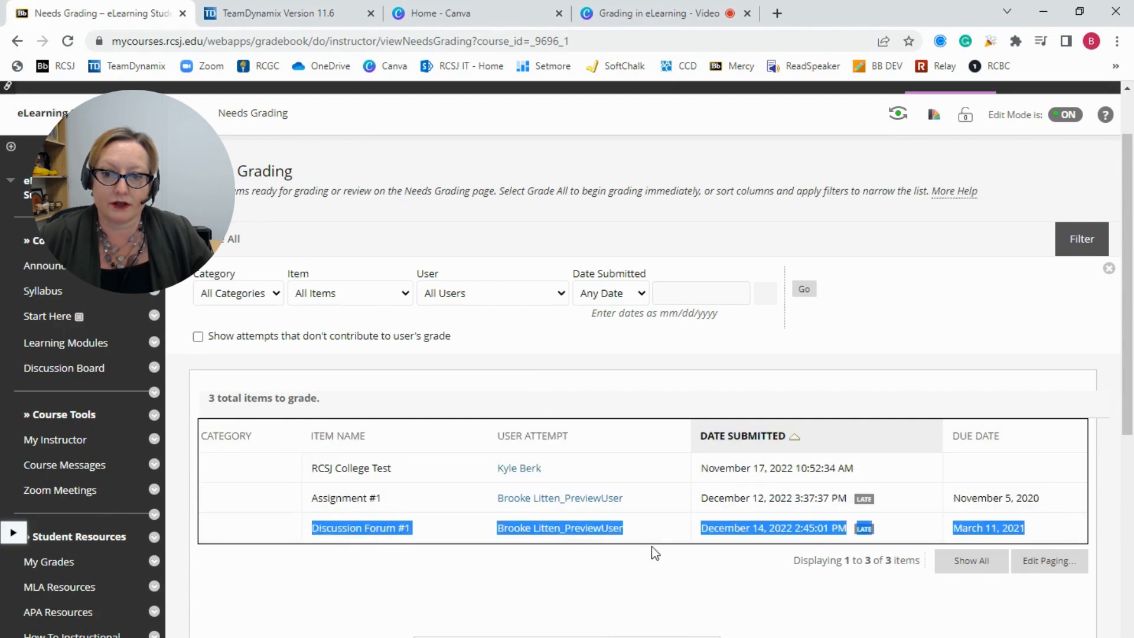
left_click(650, 547)
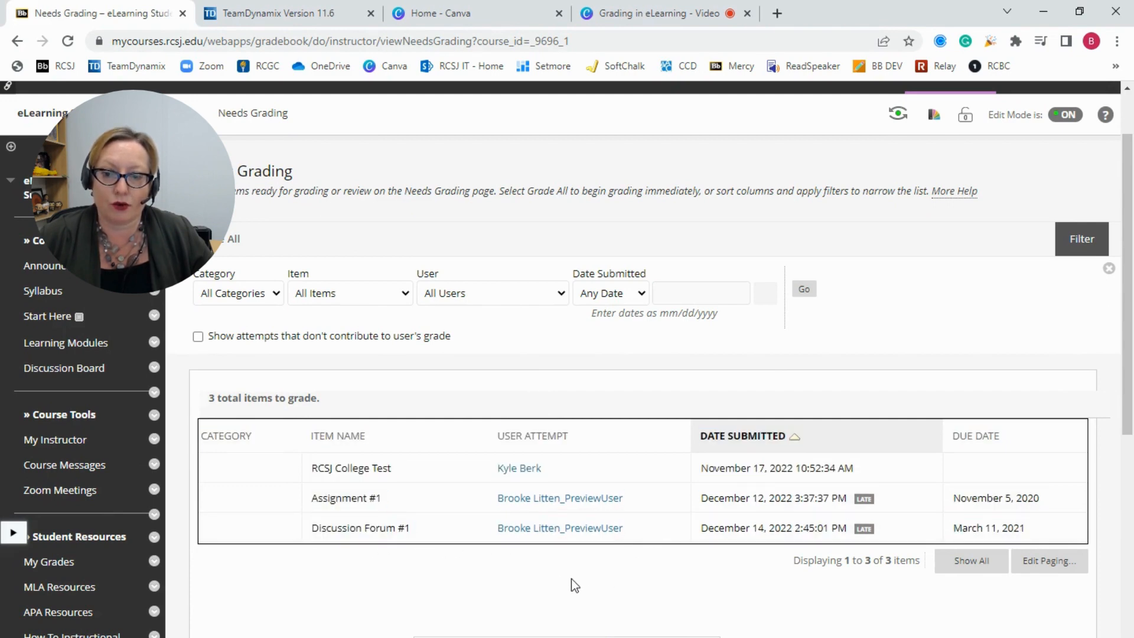
left_click(565, 528)
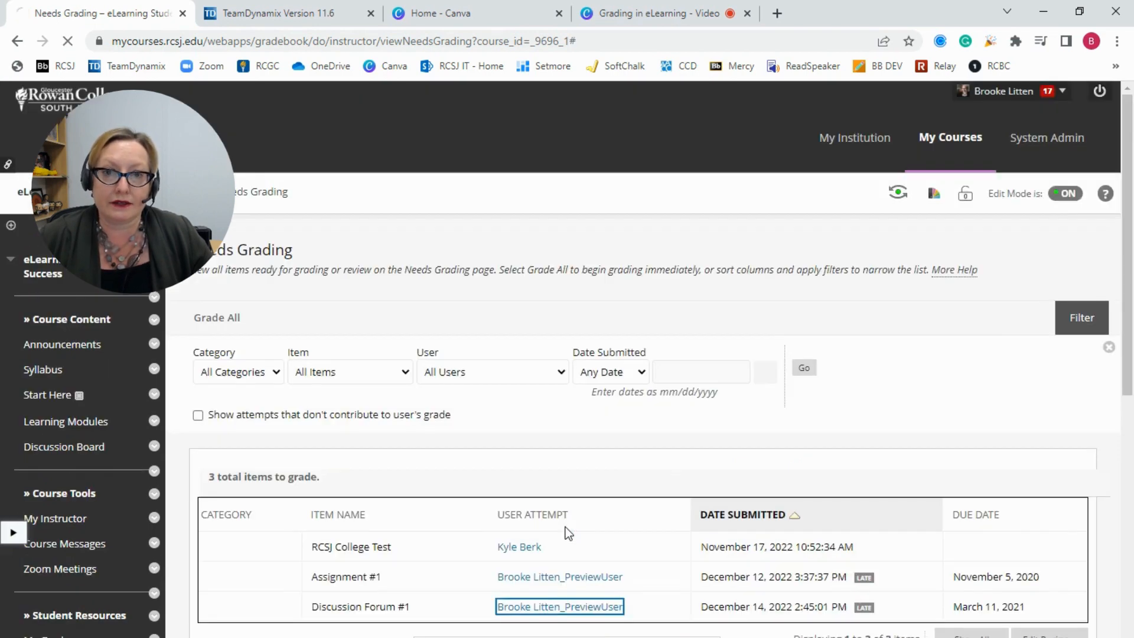
scroll(715, 357, "down", 3)
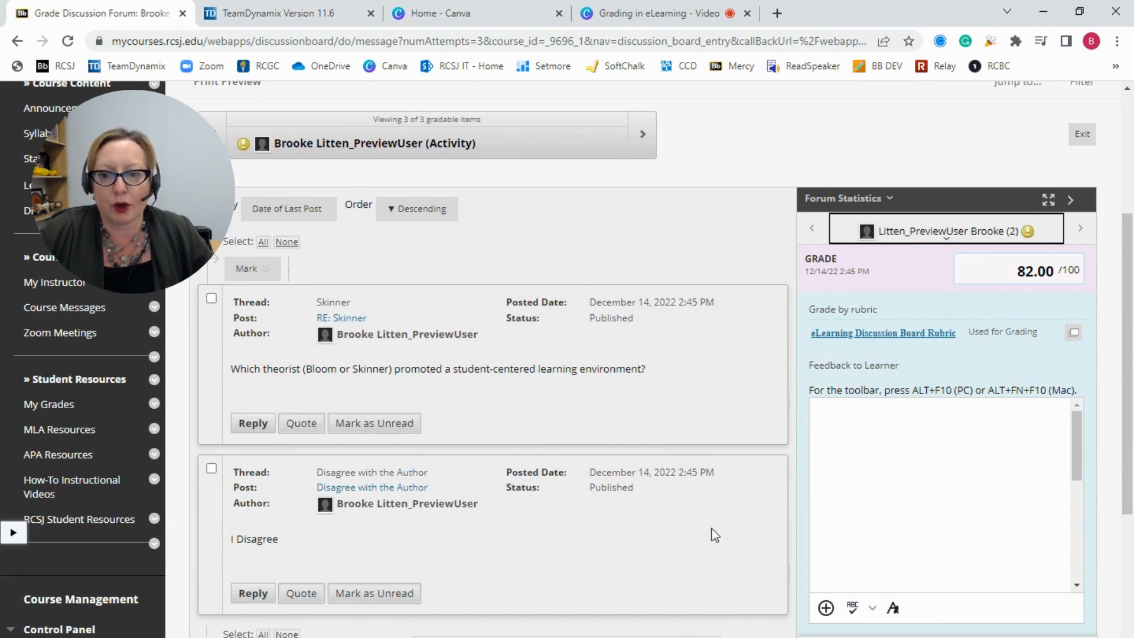
- View the "RE: Skinner" reply within its full thread and return to the forum grading page
left_click(355, 319)
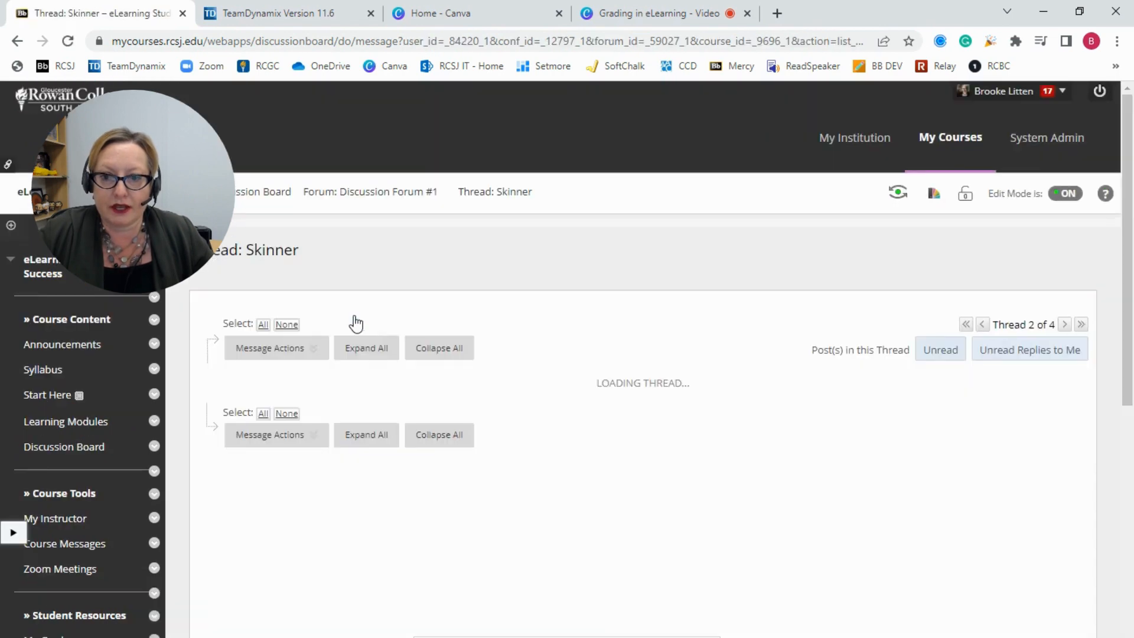
scroll(452, 320, "up", 5)
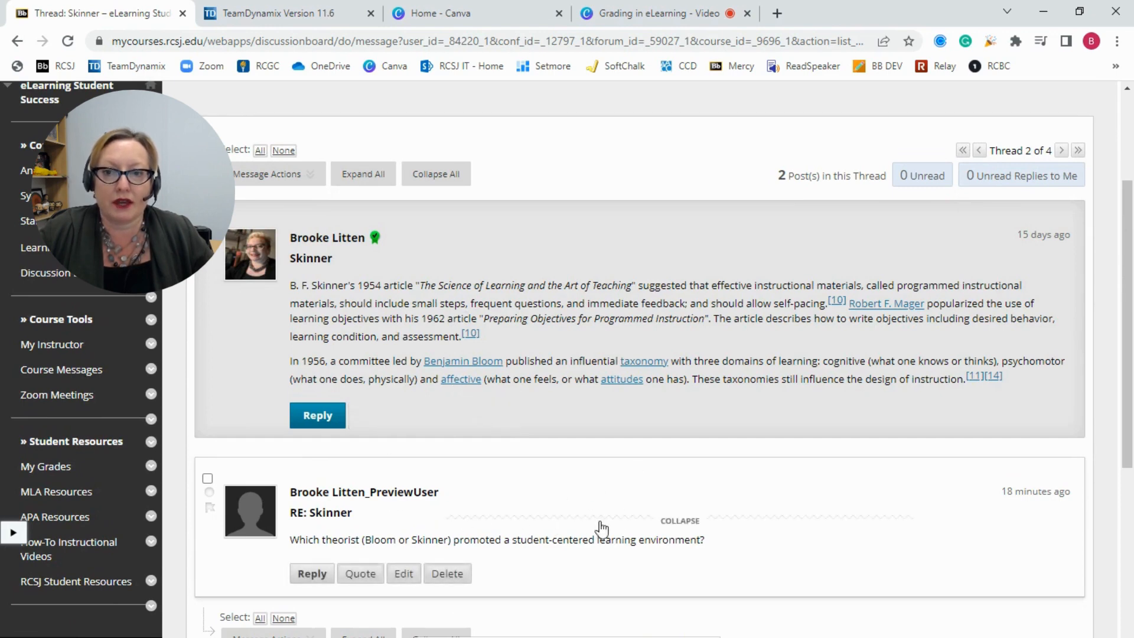
scroll(627, 291, "up", 2)
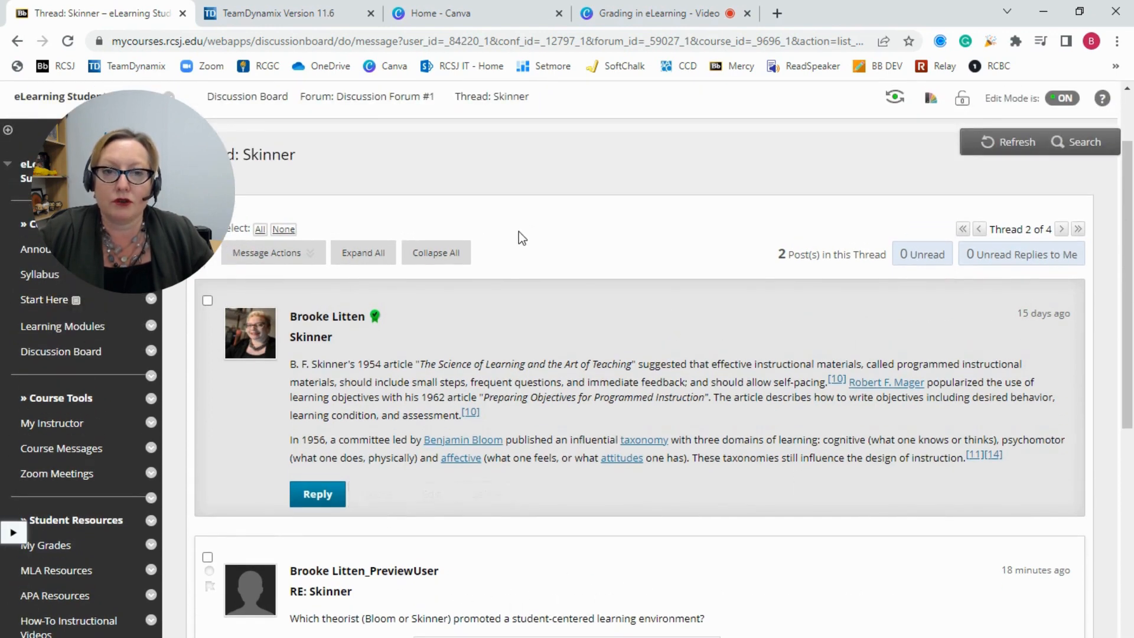
left_click(17, 41)
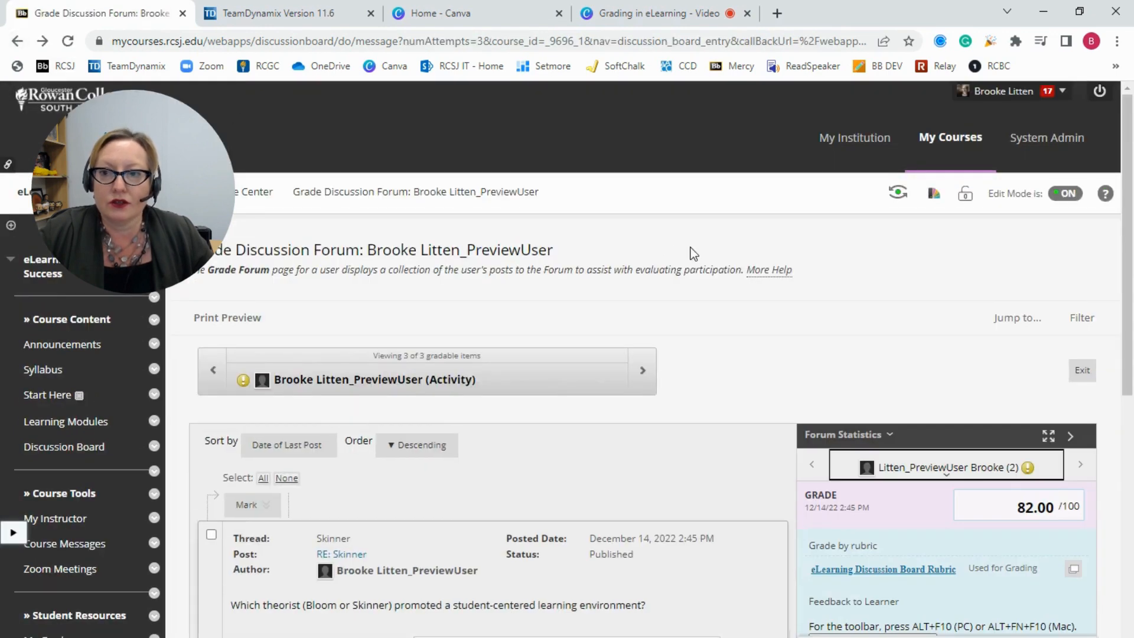
scroll(694, 279, "down", 4)
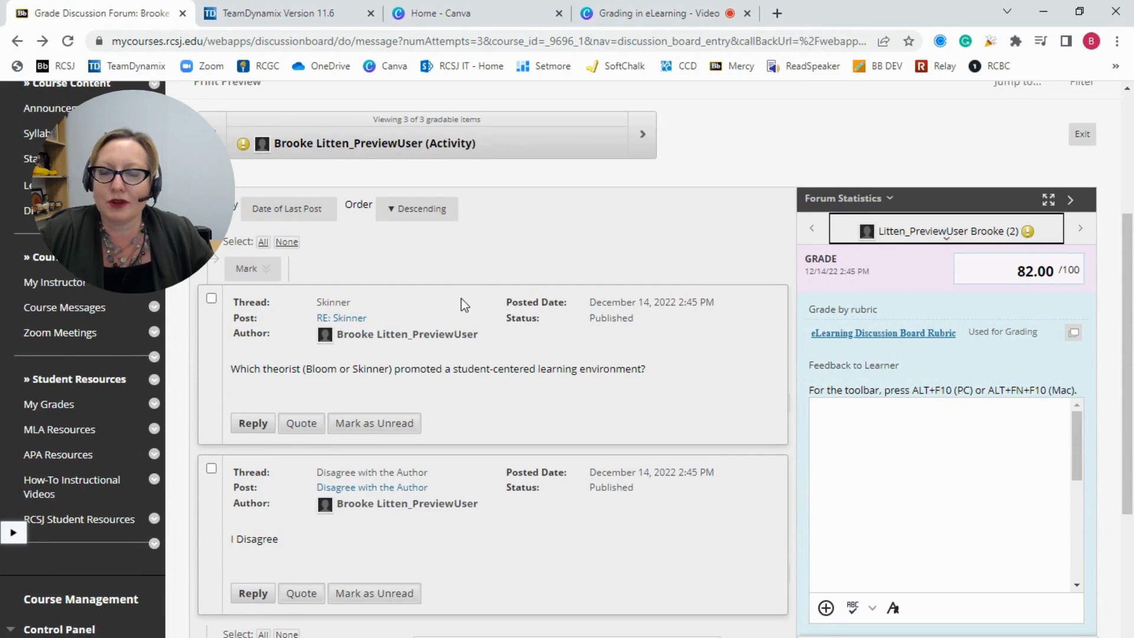
scroll(464, 305, "up", 3)
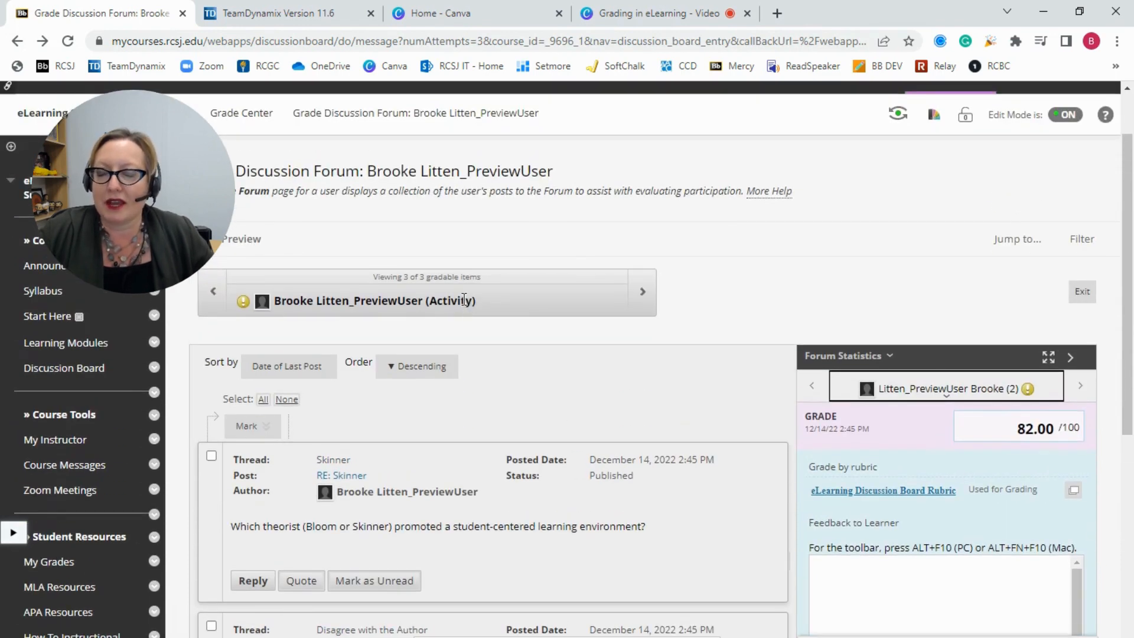
- Leave the forum grading page and open the Full Grade Center at the Discussion Forum #1 column
left_click(17, 42)
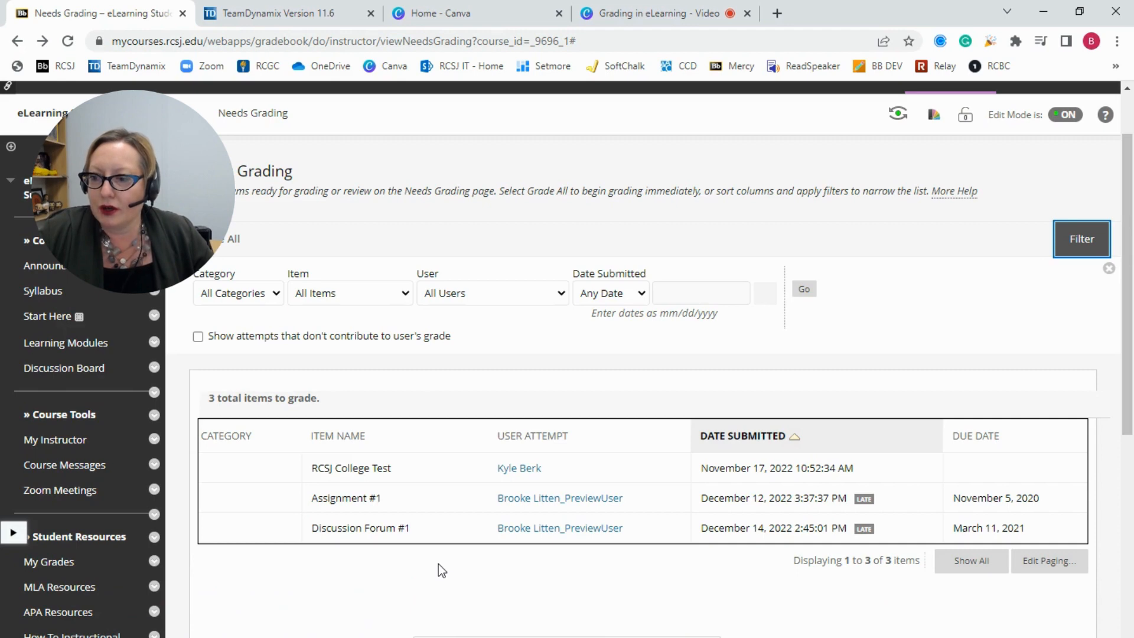
scroll(152, 507, "down", 8)
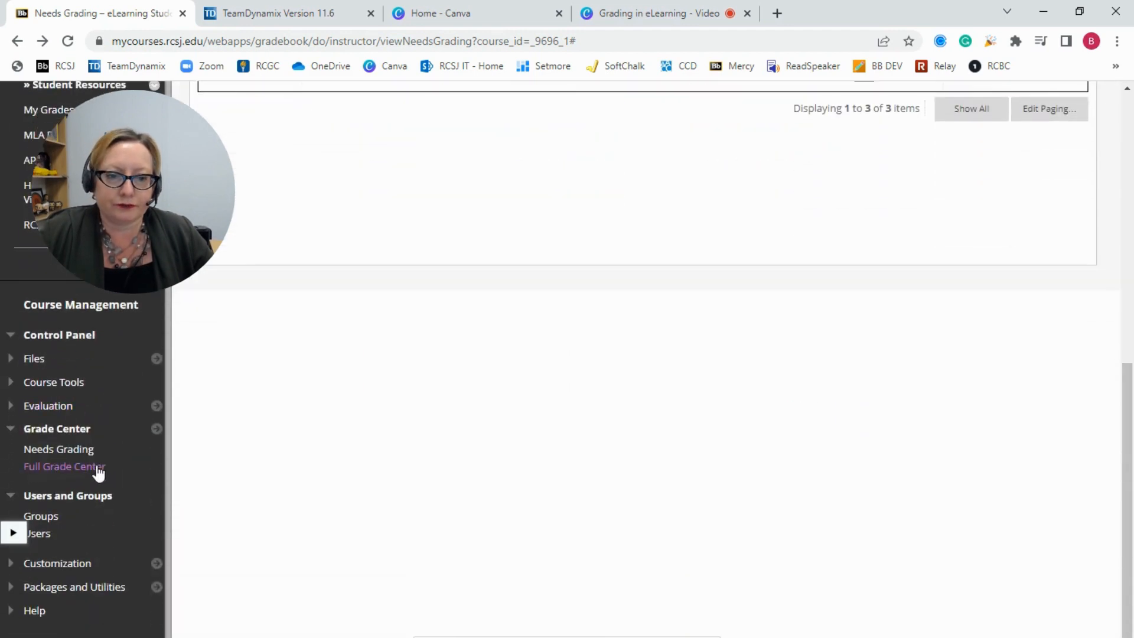
left_click(98, 468)
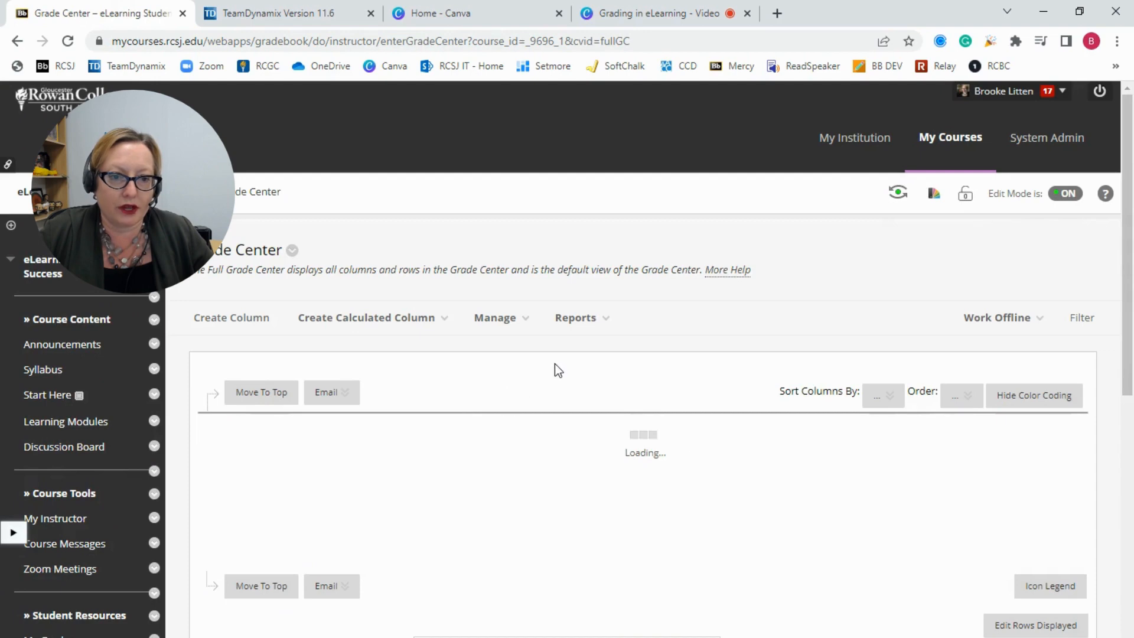
scroll(554, 371, "down", 4)
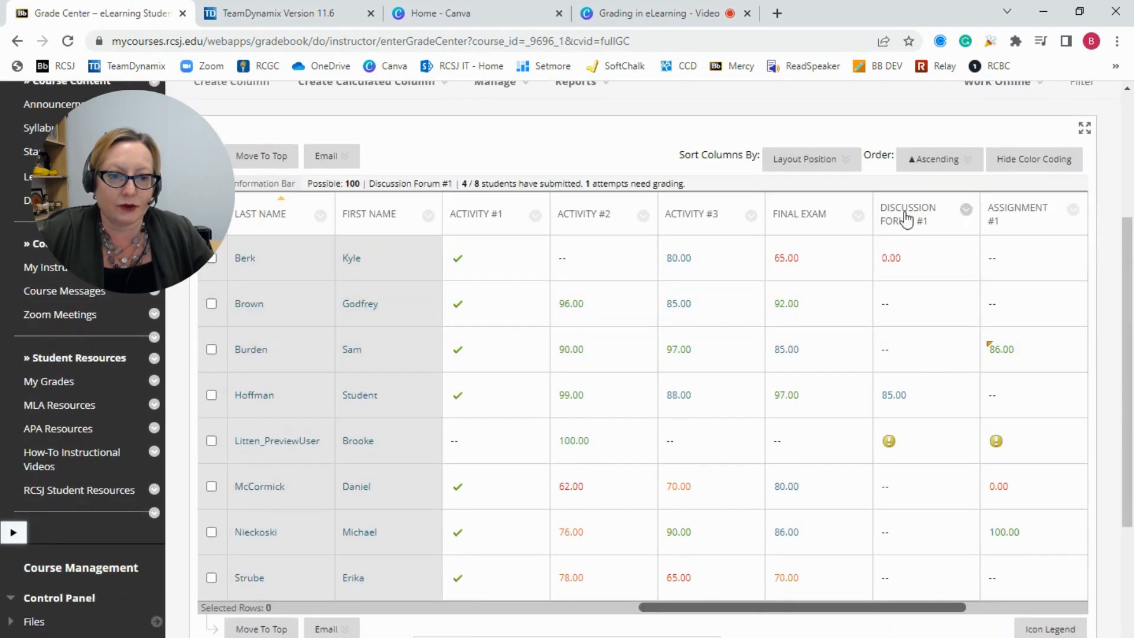
- Open the preview user's Discussion Forum #1 posts for grading with Grade User Activity
left_click(962, 442)
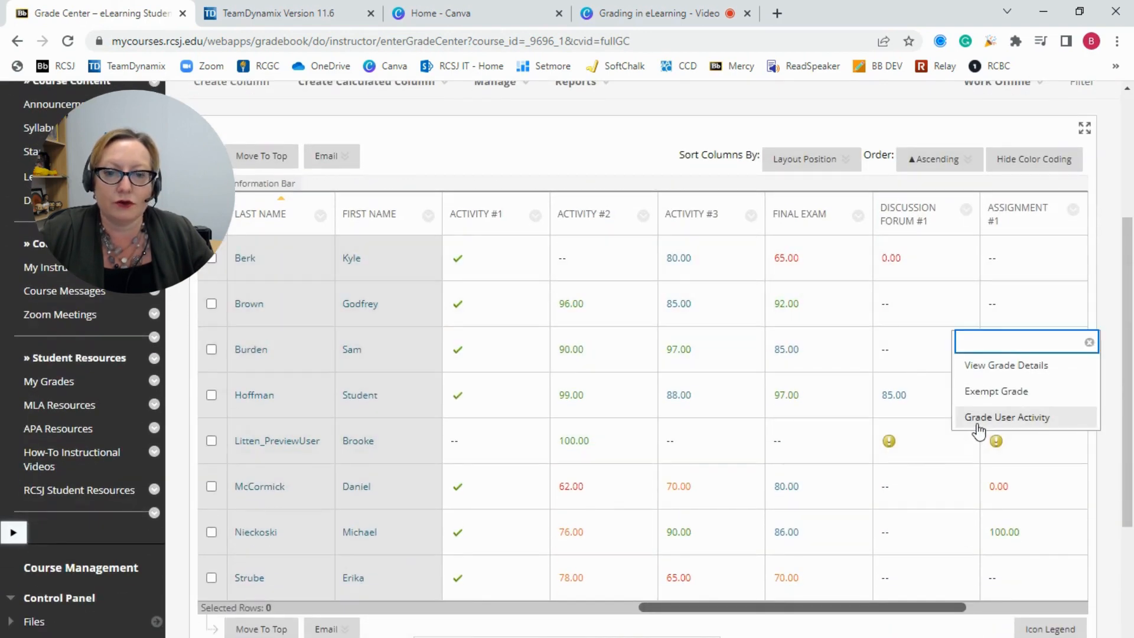
left_click(977, 421)
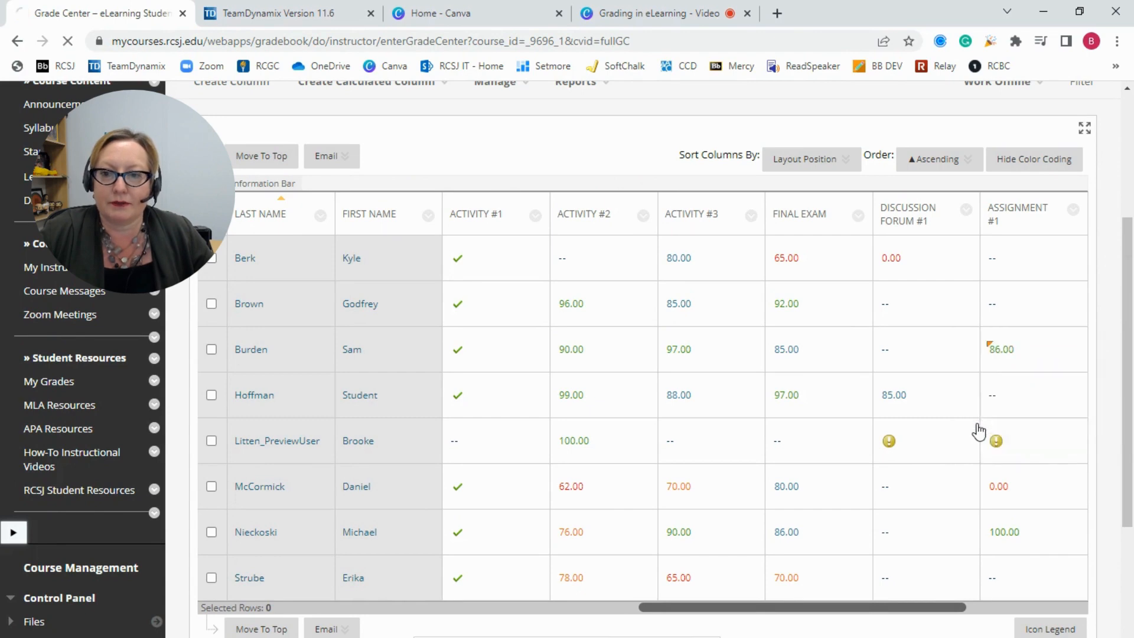
scroll(644, 408, "down", 3)
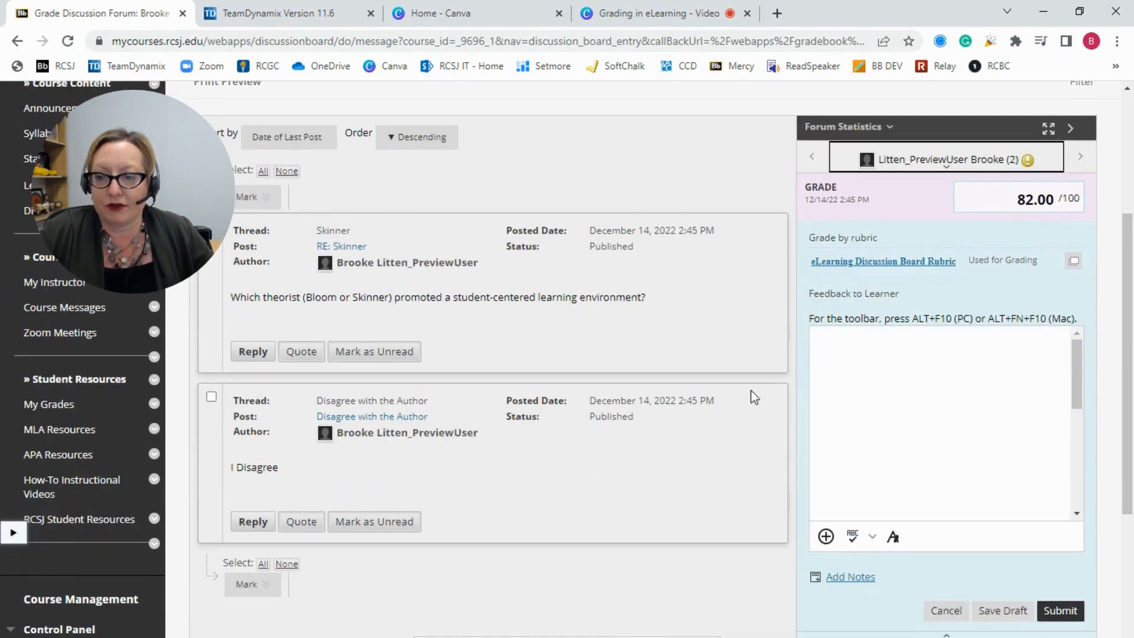
scroll(750, 391, "up", 3)
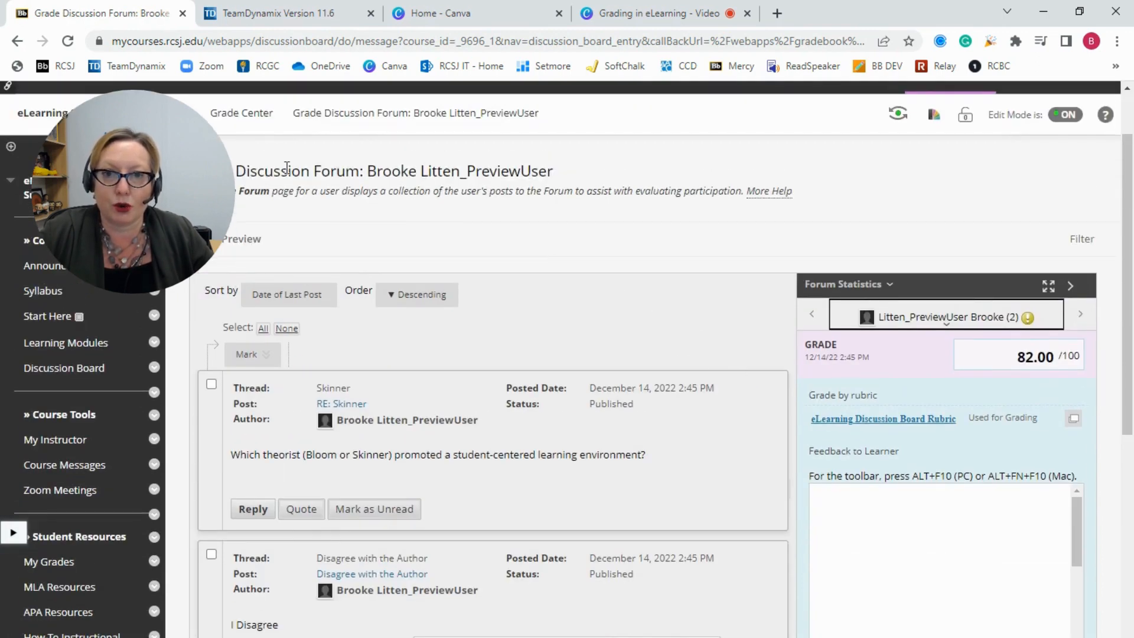
- Open Discussion Forum #1 from the course's Discussion Board and display its thread list
left_click(38, 369)
scroll(392, 336, "down", 1)
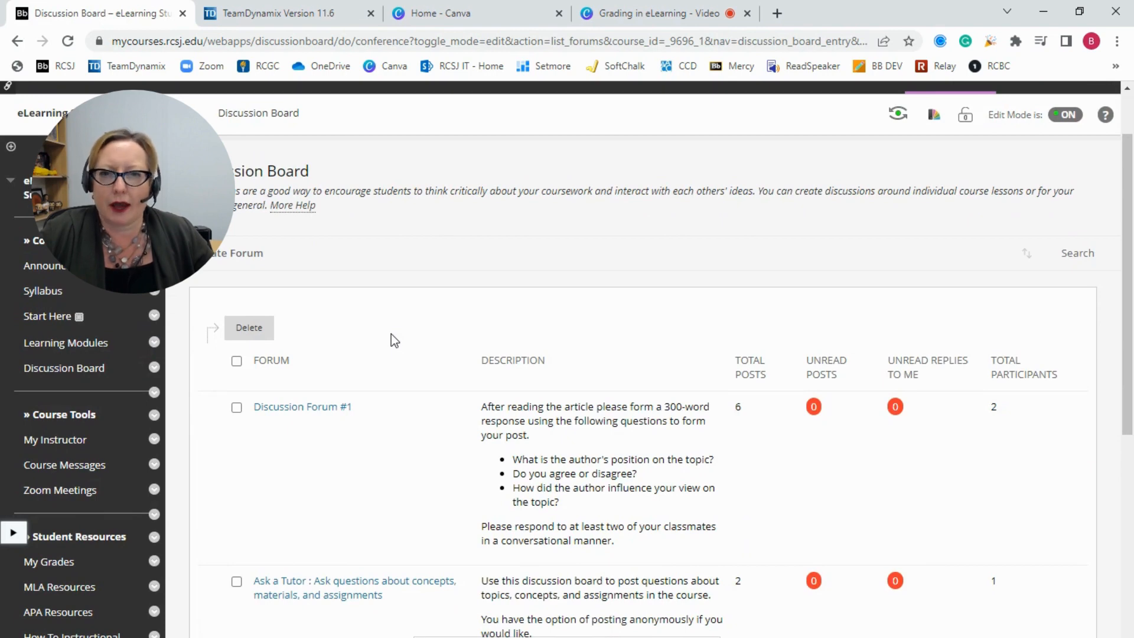
scroll(392, 336, "down", 1)
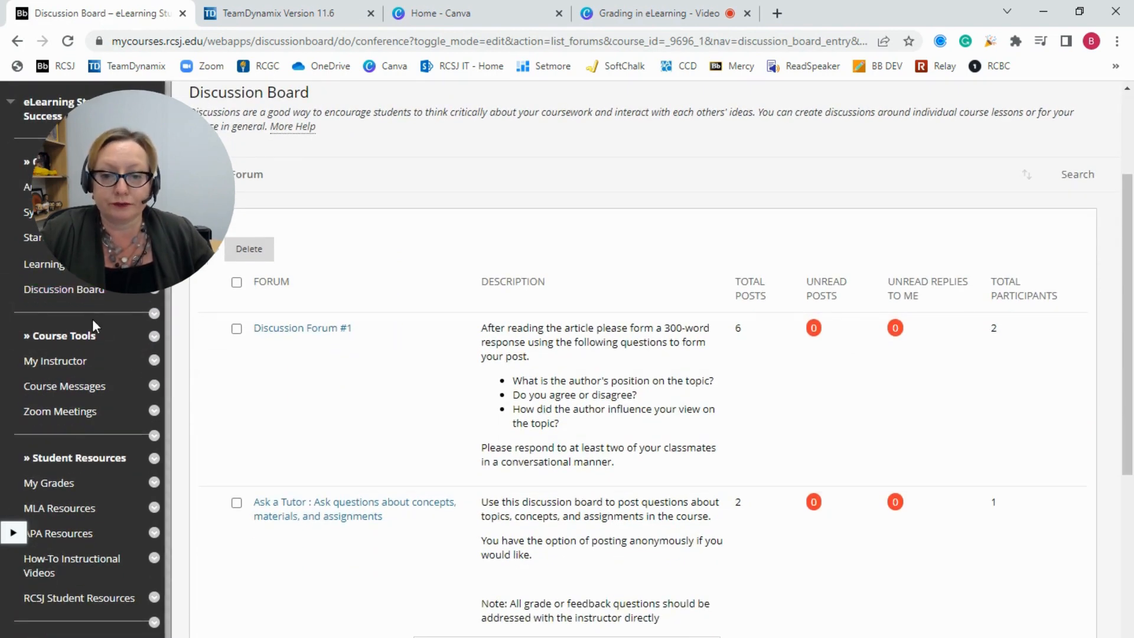
left_click(289, 334)
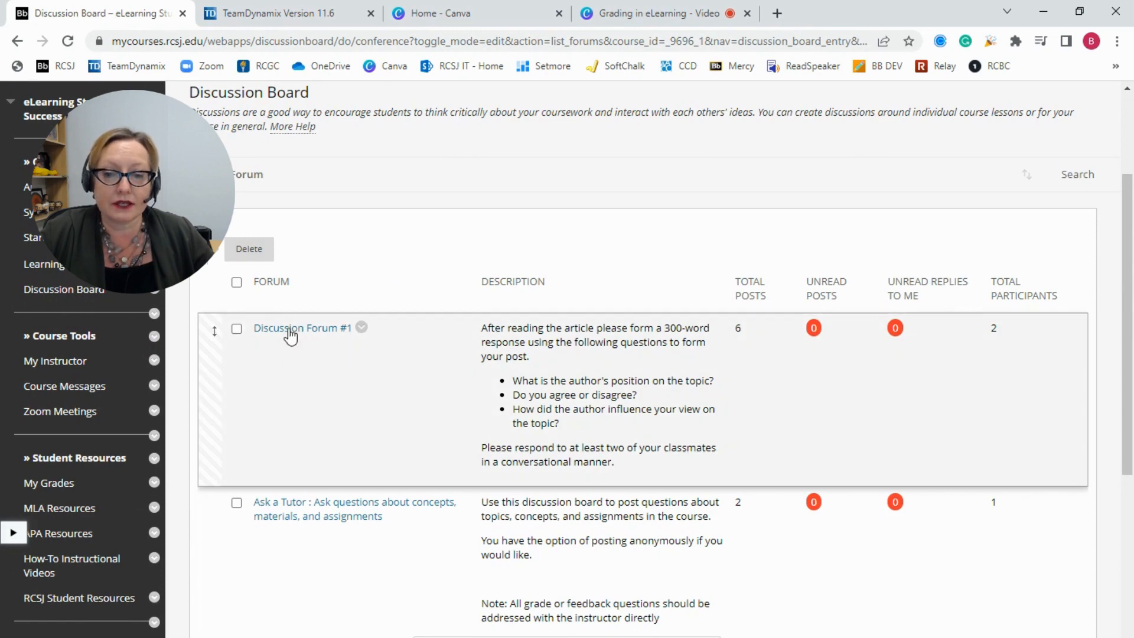
scroll(297, 341, "down", 2)
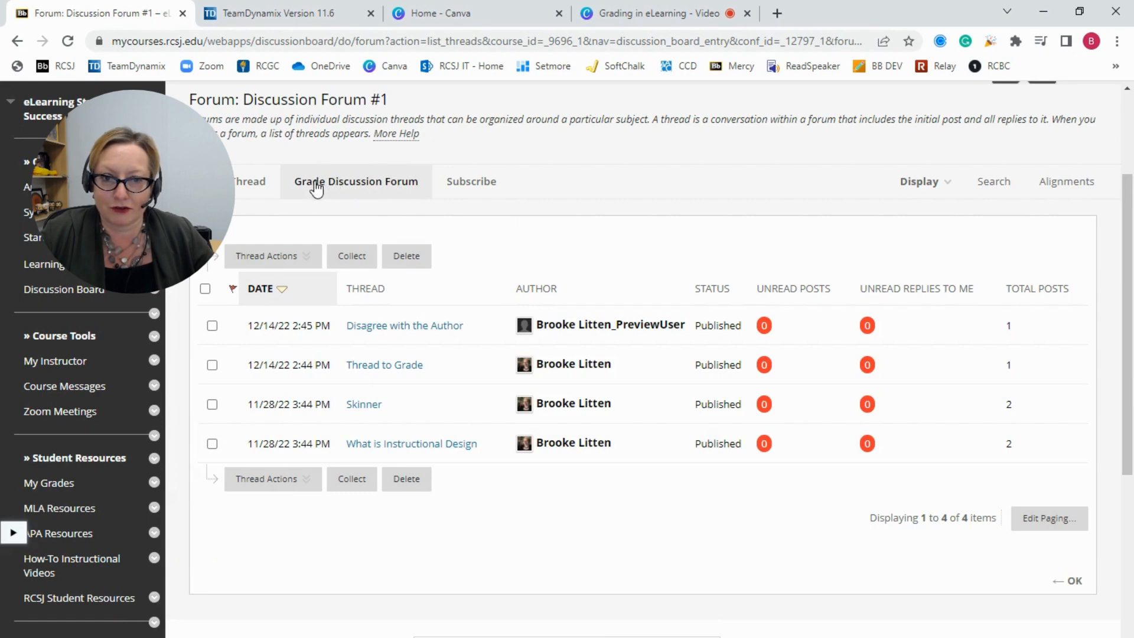
- Open the Grade Discussion Forum user list, check the post counts, and open the second listed student's grading page
left_click(366, 186)
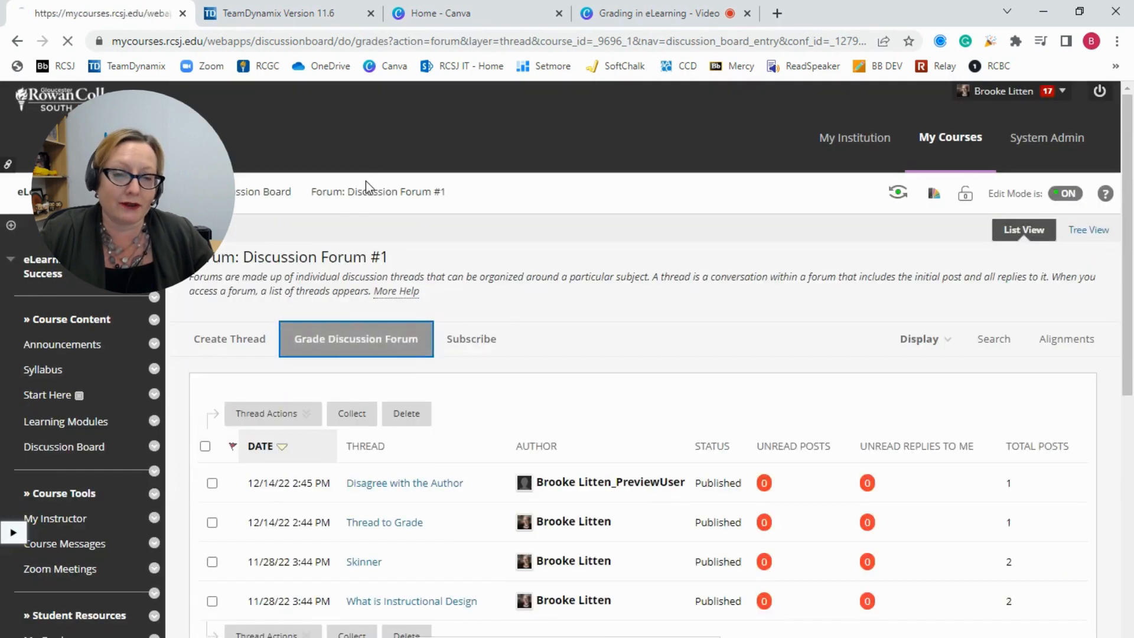
scroll(664, 263, "down", 1)
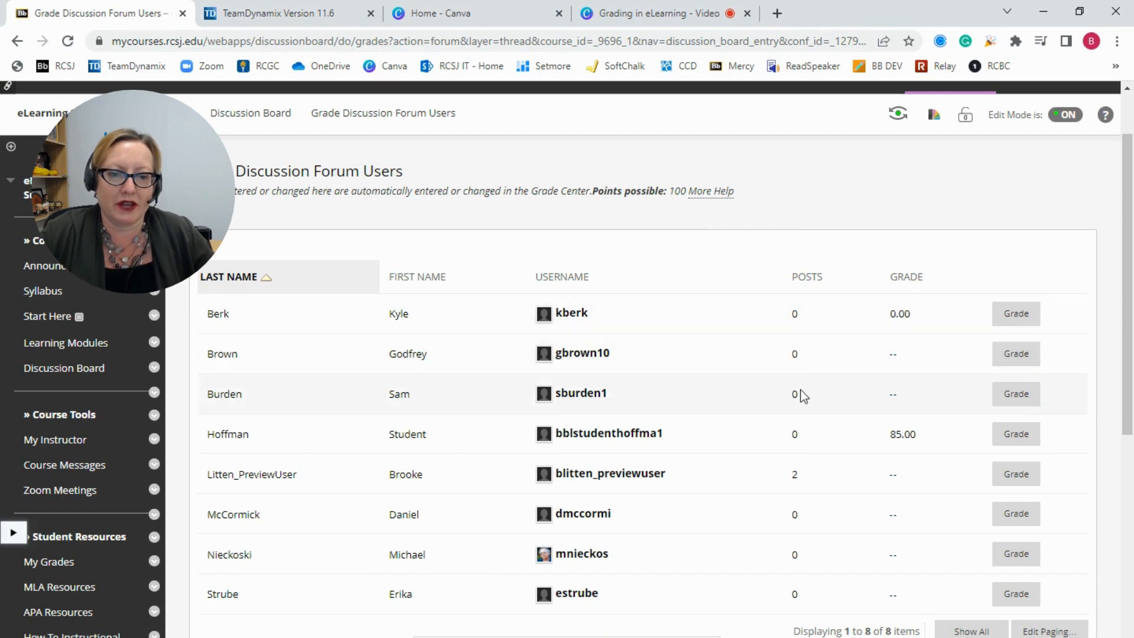
left_click_drag(798, 512, 801, 554)
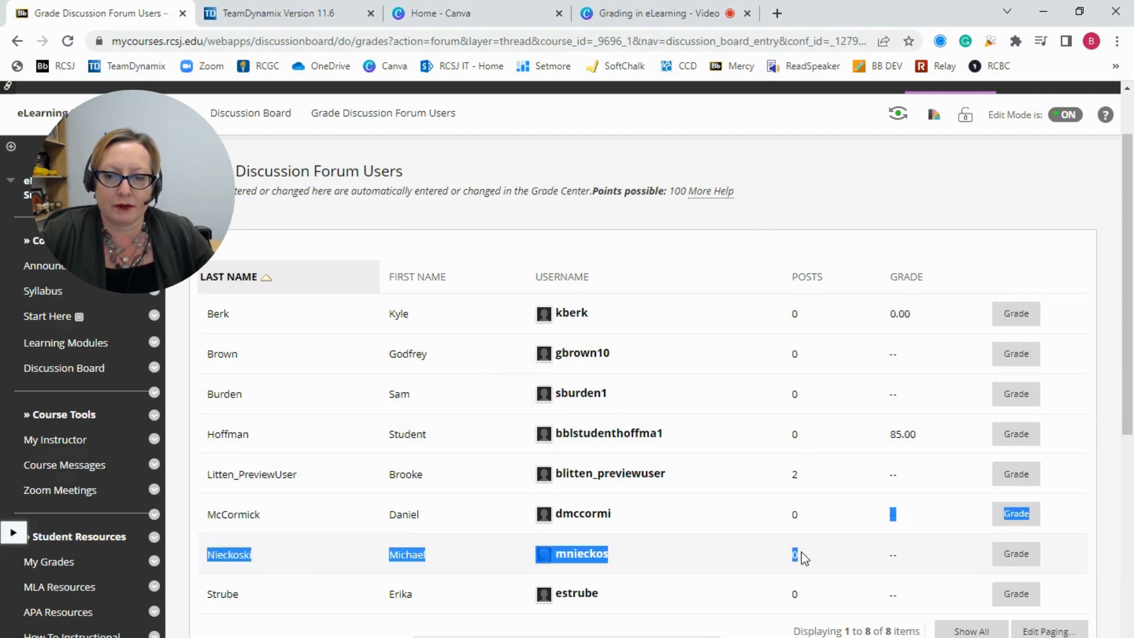
left_click(807, 589)
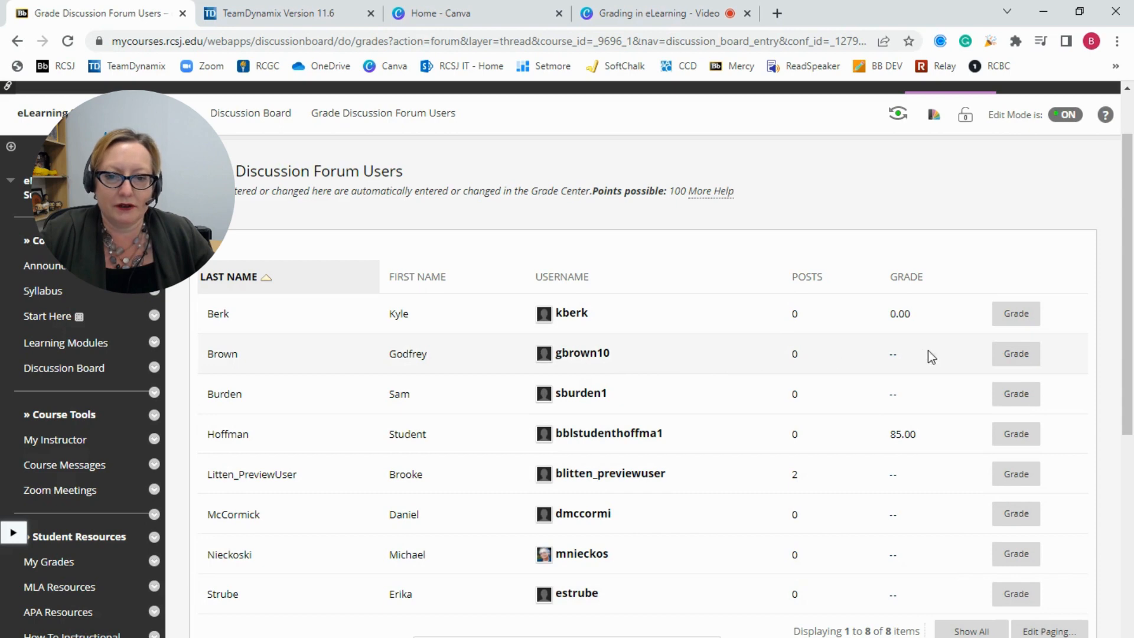
left_click(1011, 353)
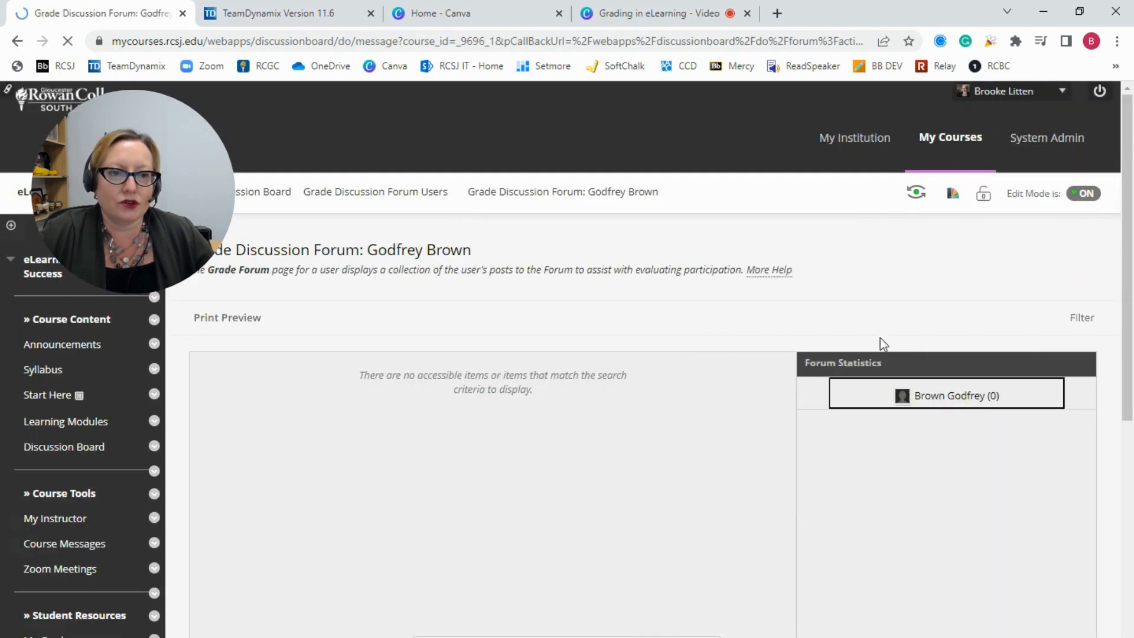
- Set the student's forum grade to 0 and enter the learner feedback "As of 12.14 no posts."
scroll(696, 335, "down", 3)
left_click(1019, 271)
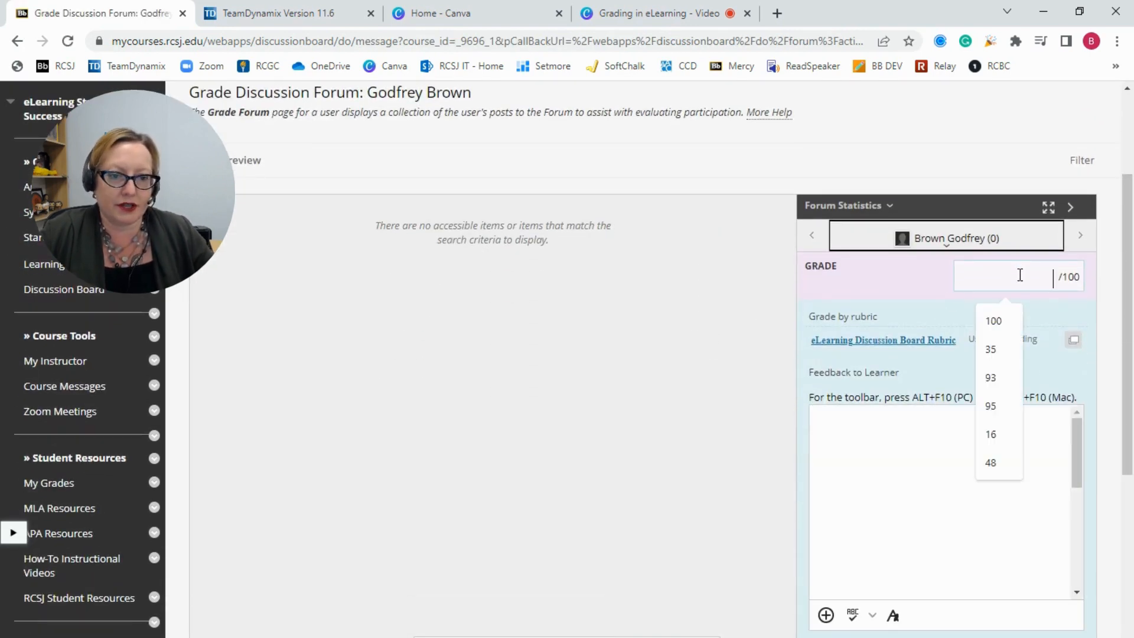
type("0")
left_click(1002, 475)
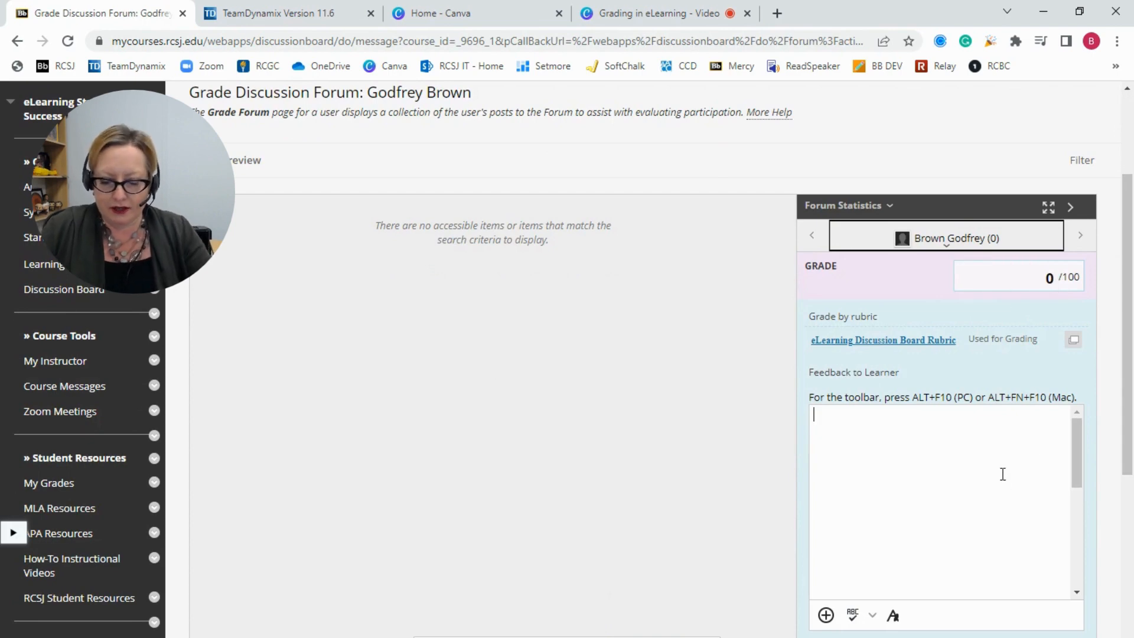
type("As of ")
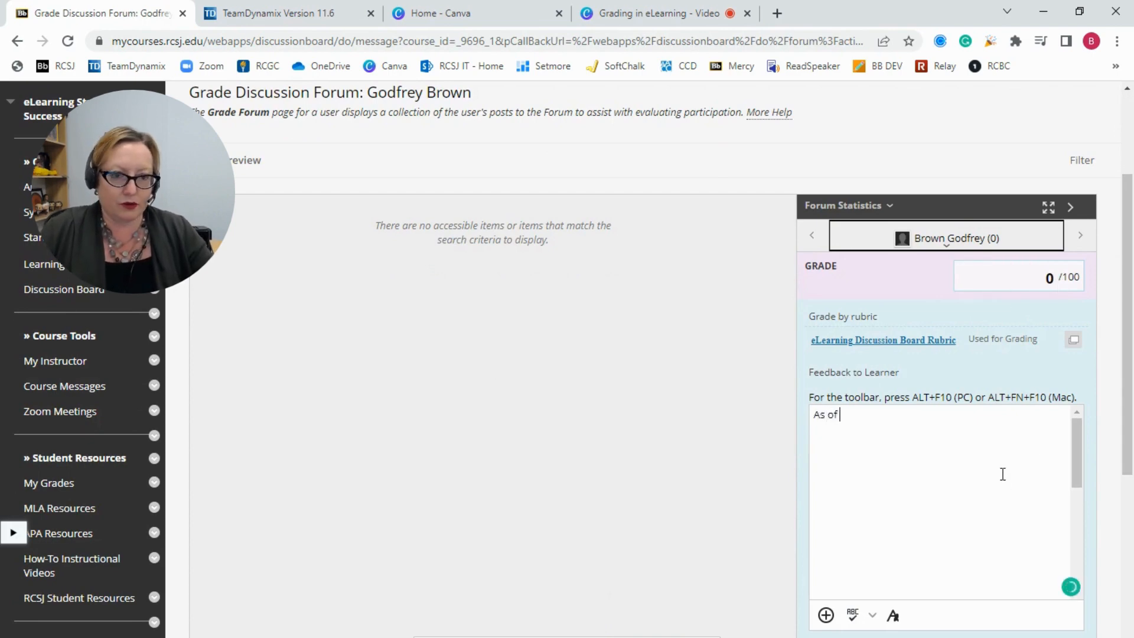
type("12.14")
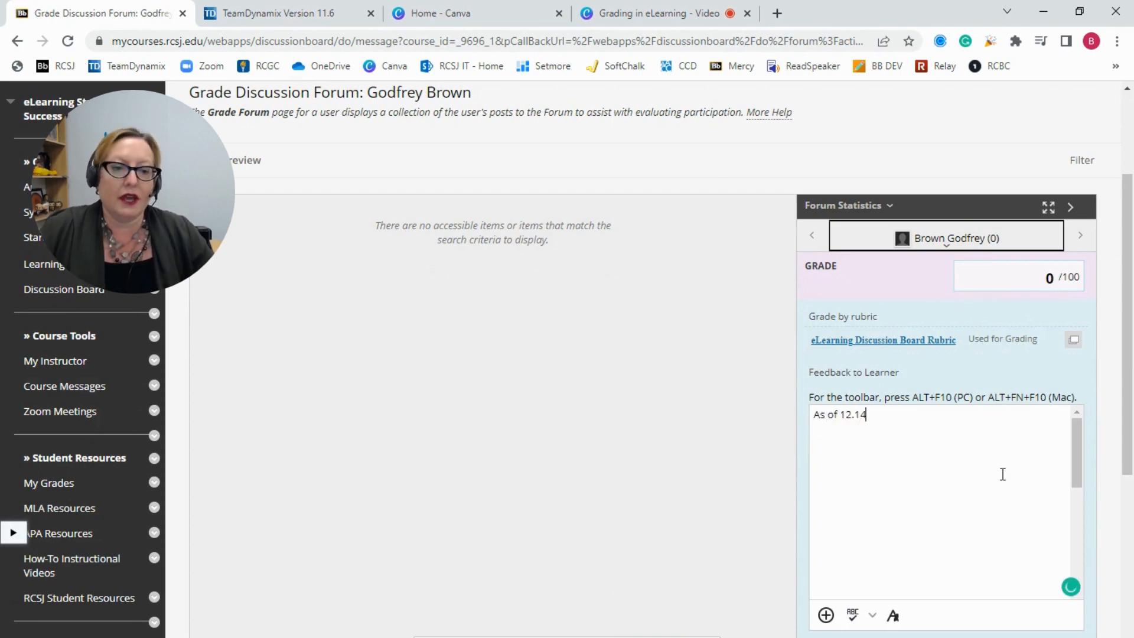
type(" no posts.")
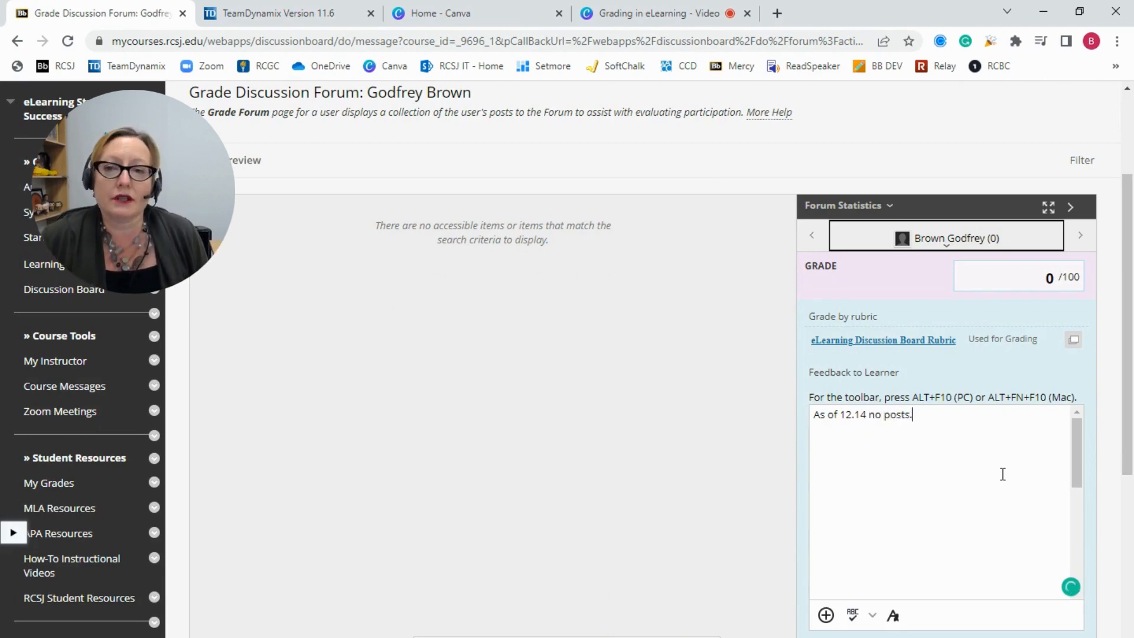
- Submit the student's forum grade with its feedback and return to the Grade Discussion Forum Users list
left_click_drag(939, 450, 859, 452)
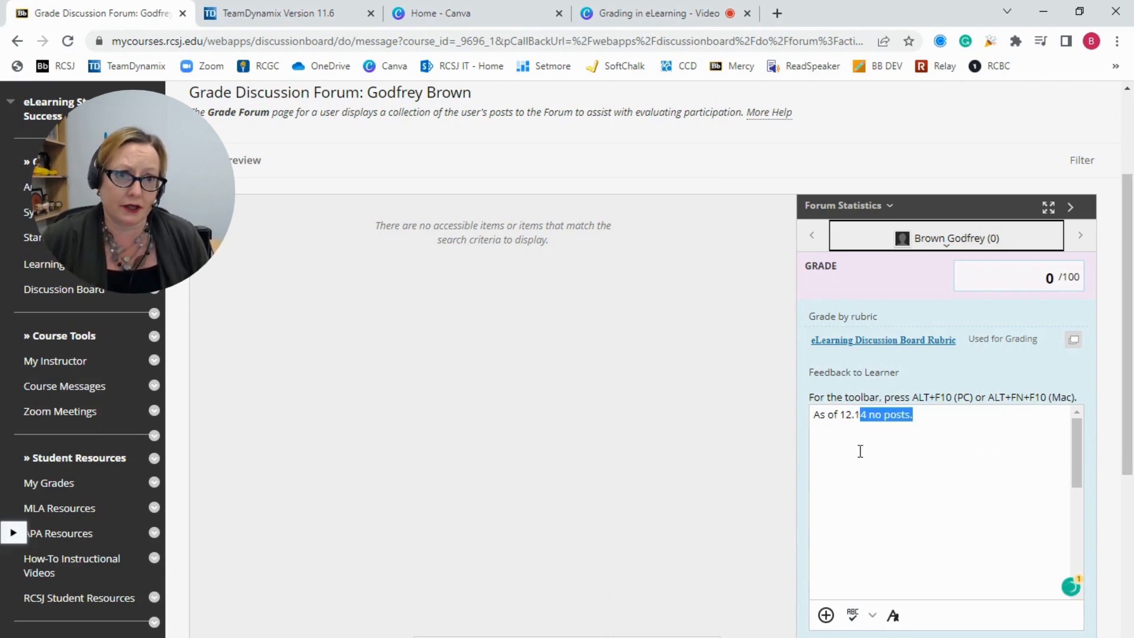
left_click(980, 449)
scroll(946, 438, "down", 1)
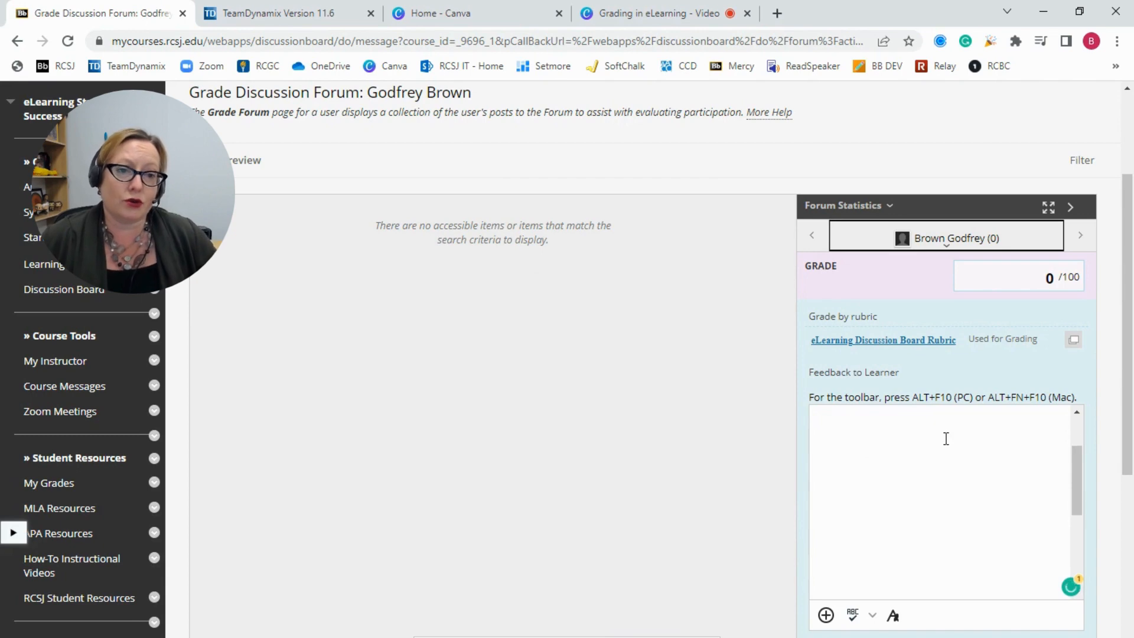
scroll(1015, 313, "down", 1)
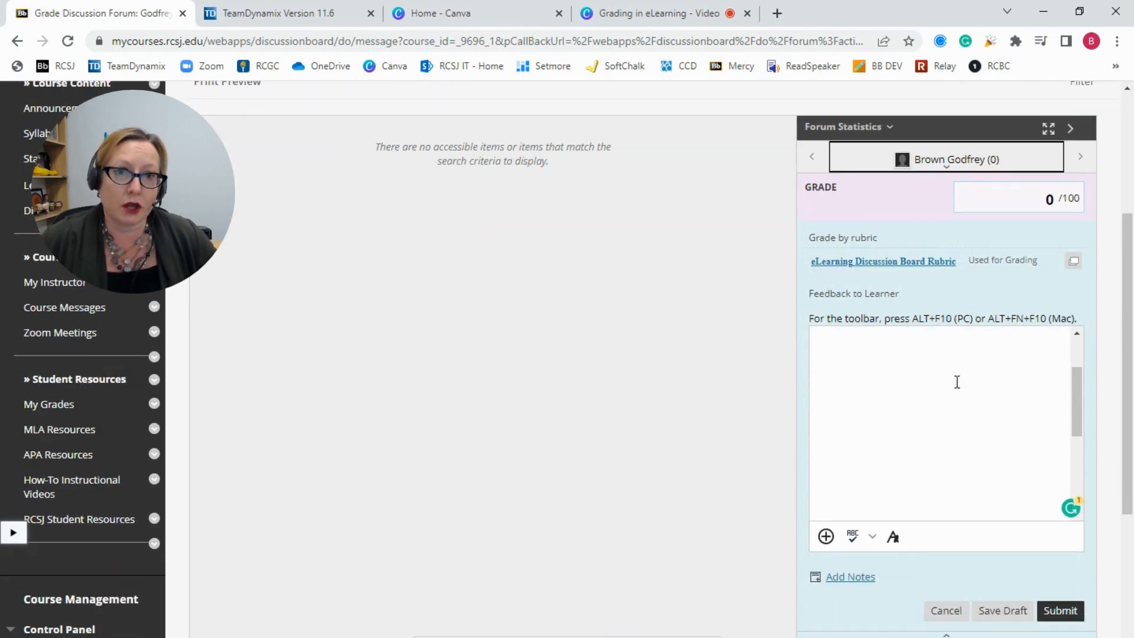
scroll(957, 382, "up", 2)
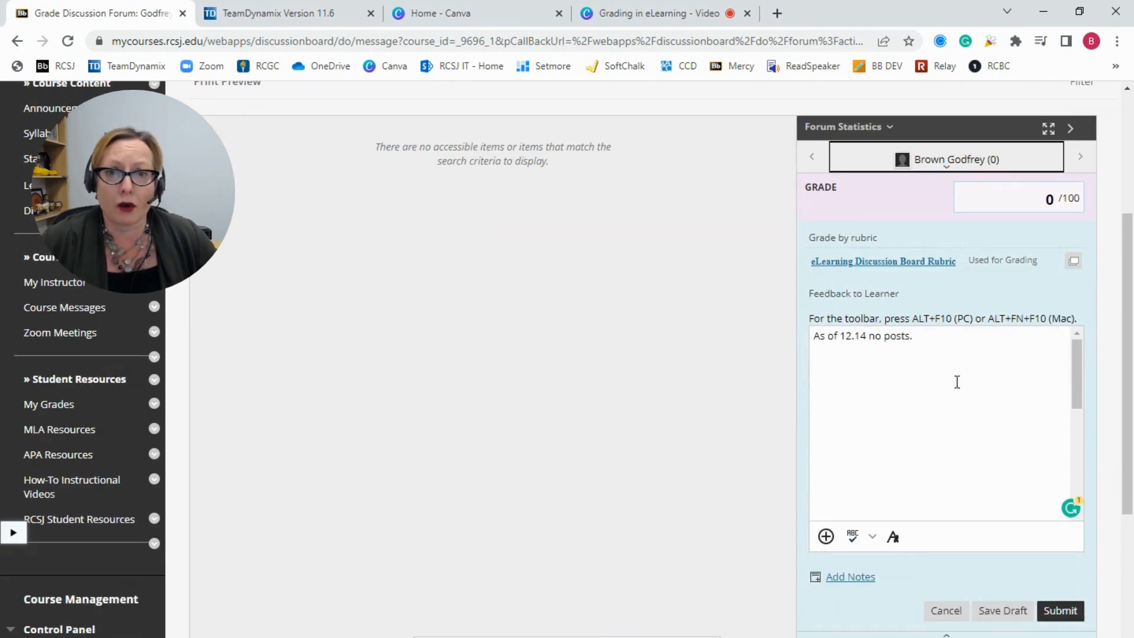
left_click(1063, 611)
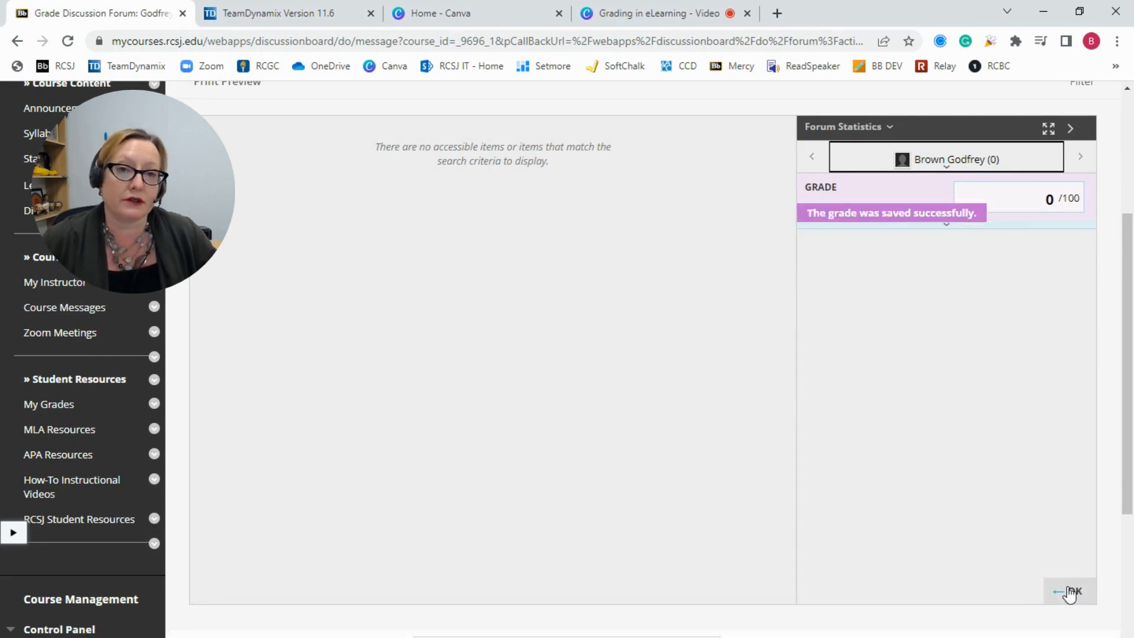
left_click(1070, 592)
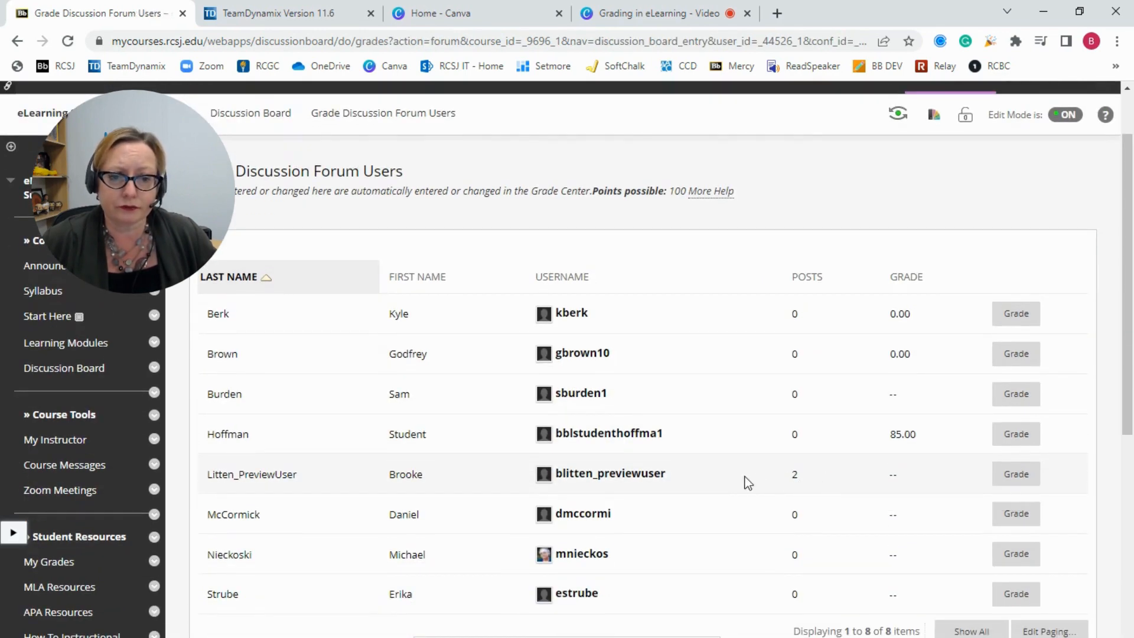
- Open the preview user's forum grading page, review the eLearning Discussion Board Rubric ratings, and save the rubric
left_click(1010, 476)
scroll(1005, 473, "down", 2)
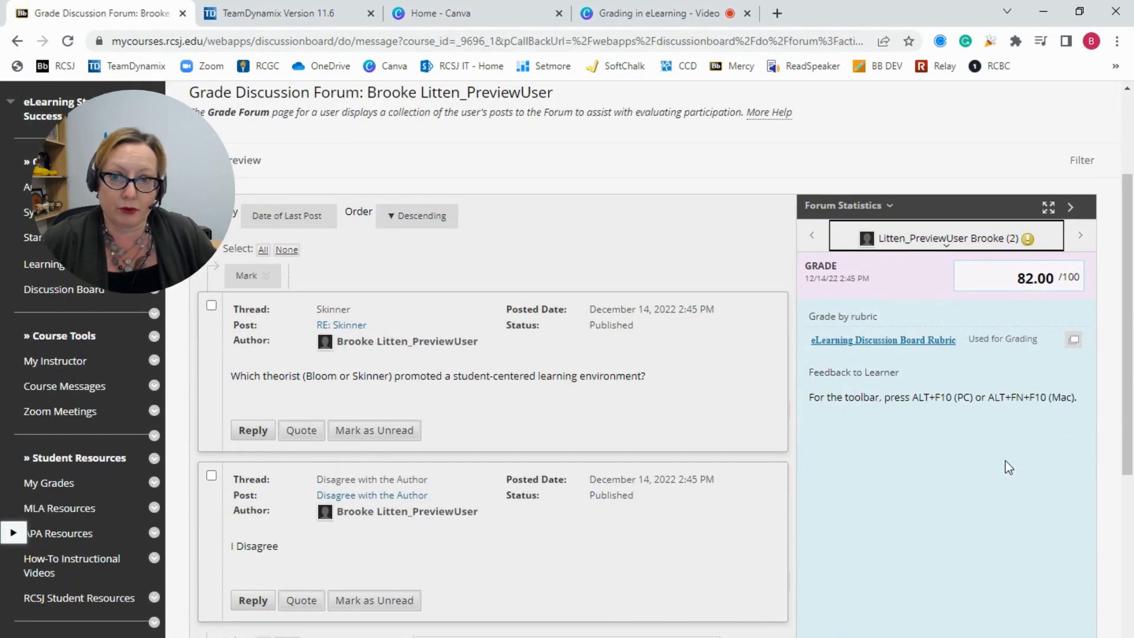
scroll(927, 324, "down", 1)
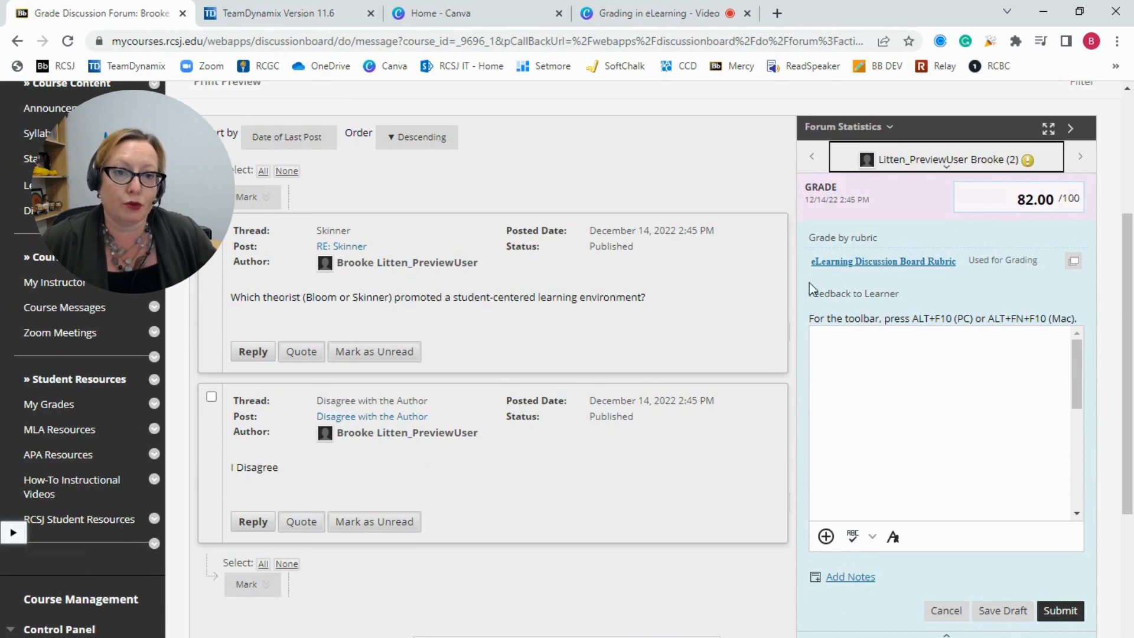
left_click(833, 263)
scroll(962, 314, "down", 7)
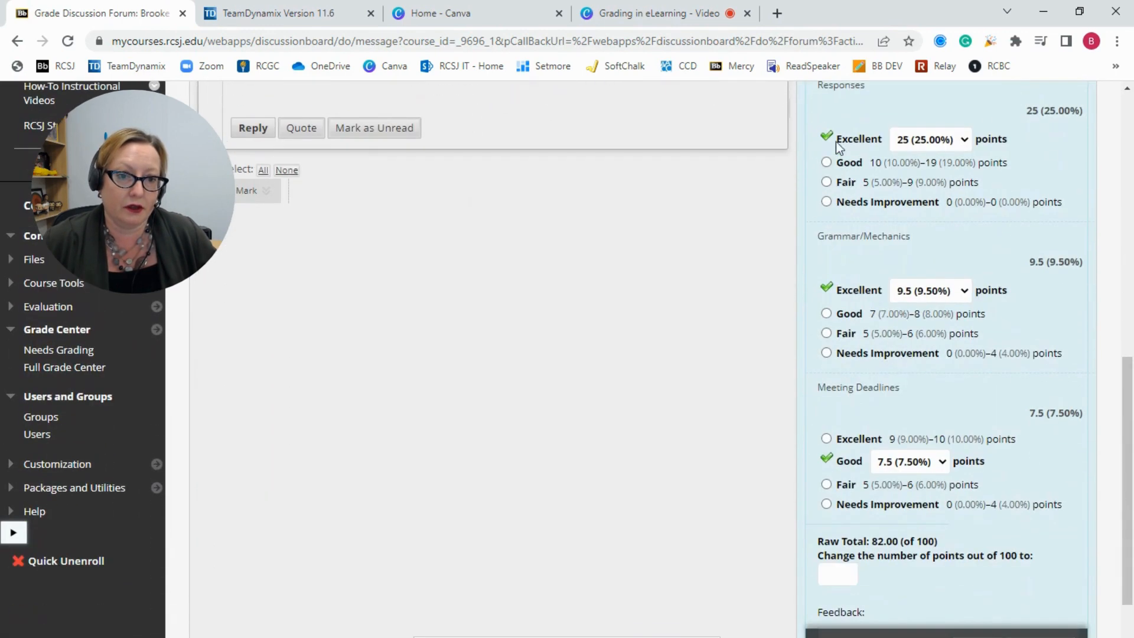
scroll(868, 427, "down", 3)
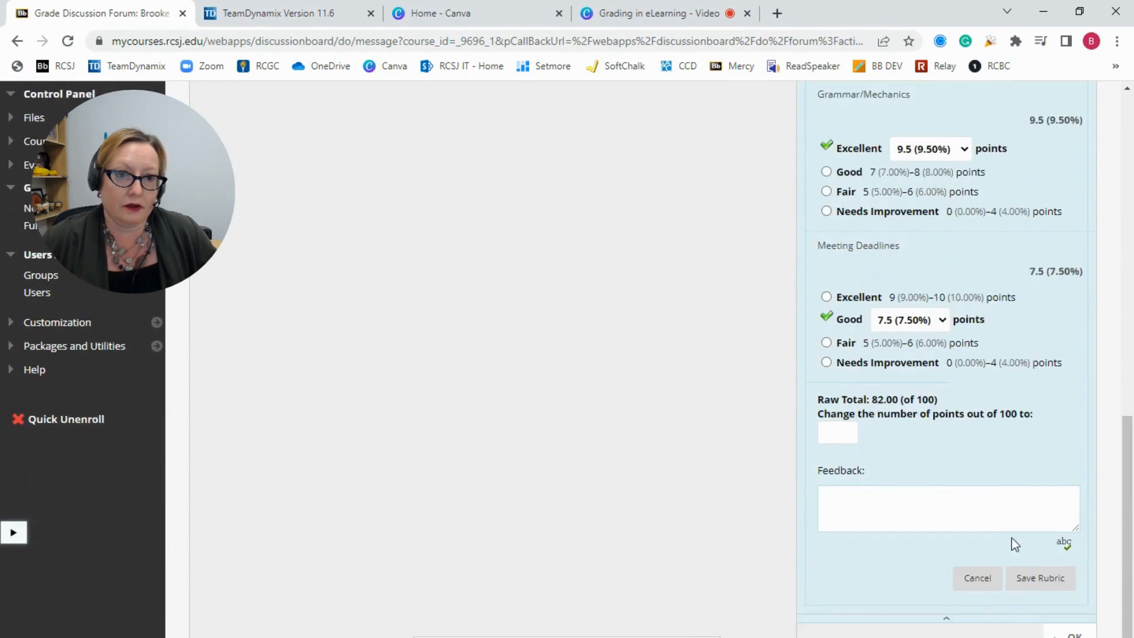
left_click(1030, 569)
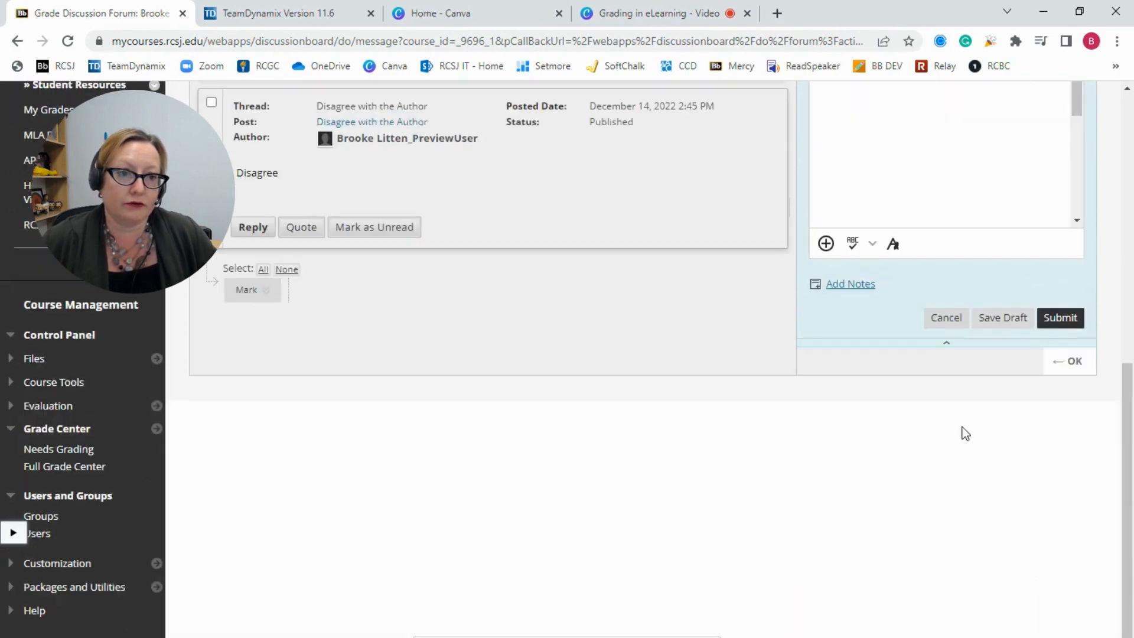
- Enter "Feedback!" as the learner feedback for the preview user's discussion grade
scroll(962, 431, "up", 5)
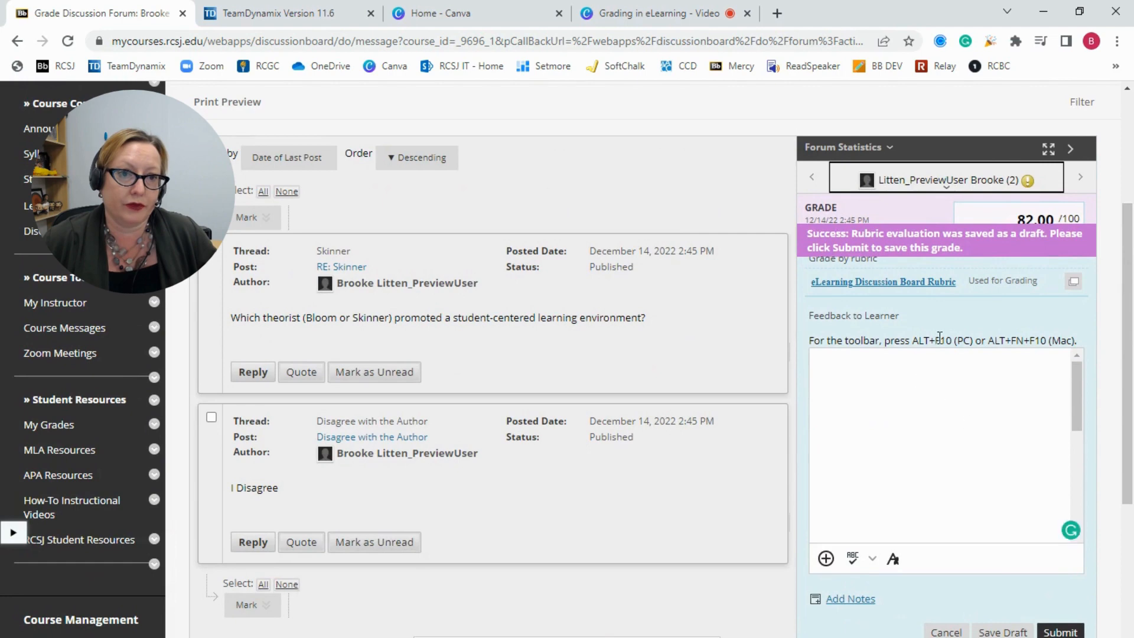
left_click(1021, 205)
left_click_drag(1021, 206, 1069, 213)
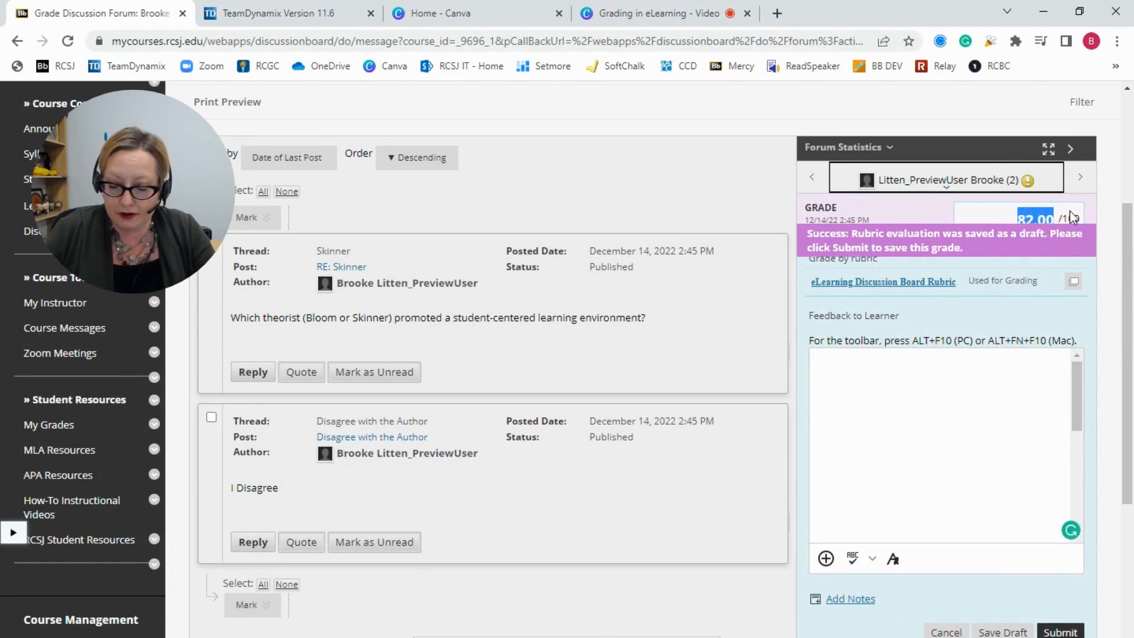
left_click(946, 412)
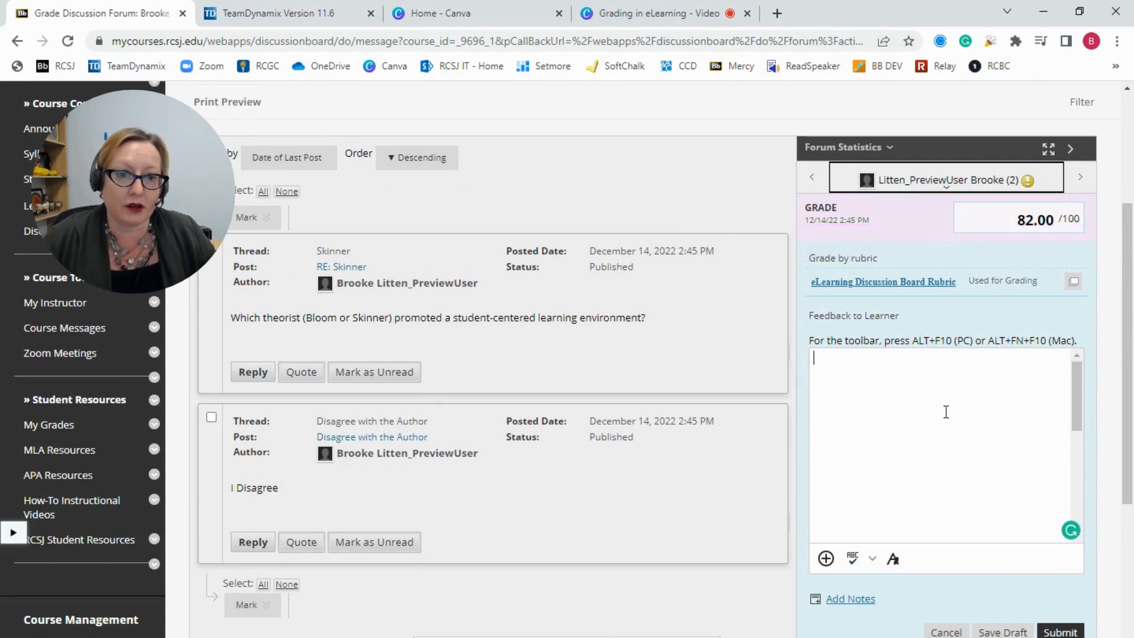
type("Feedback!")
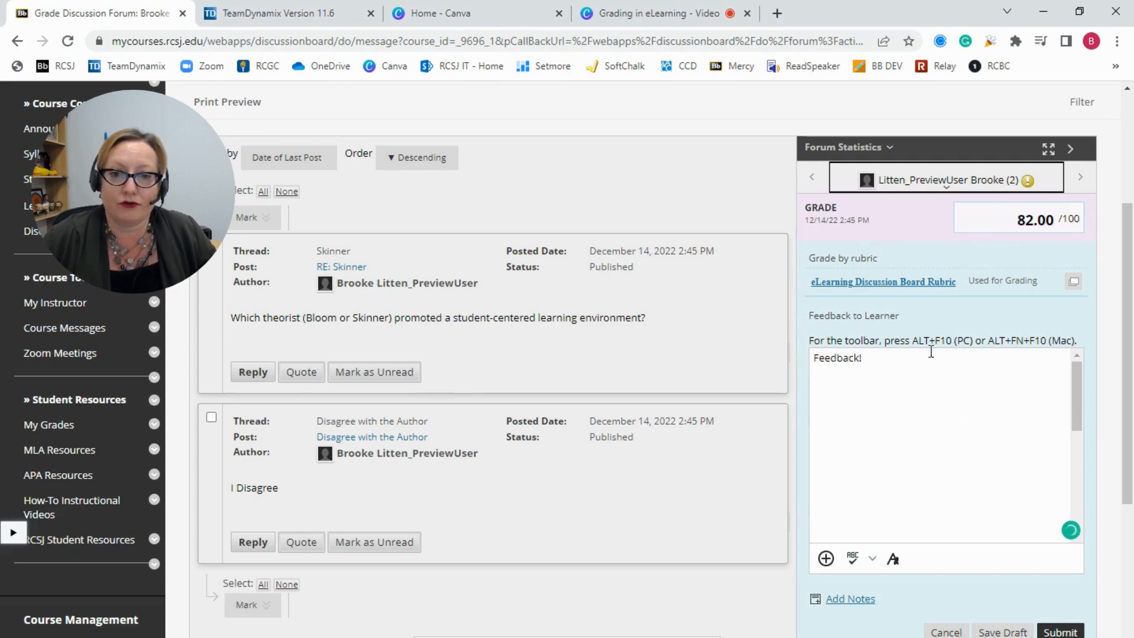
- Show the Insert from Webcam option in the full feedback editor's added-content tools, and close the editor without inserting anything
scroll(924, 378, "down", 2)
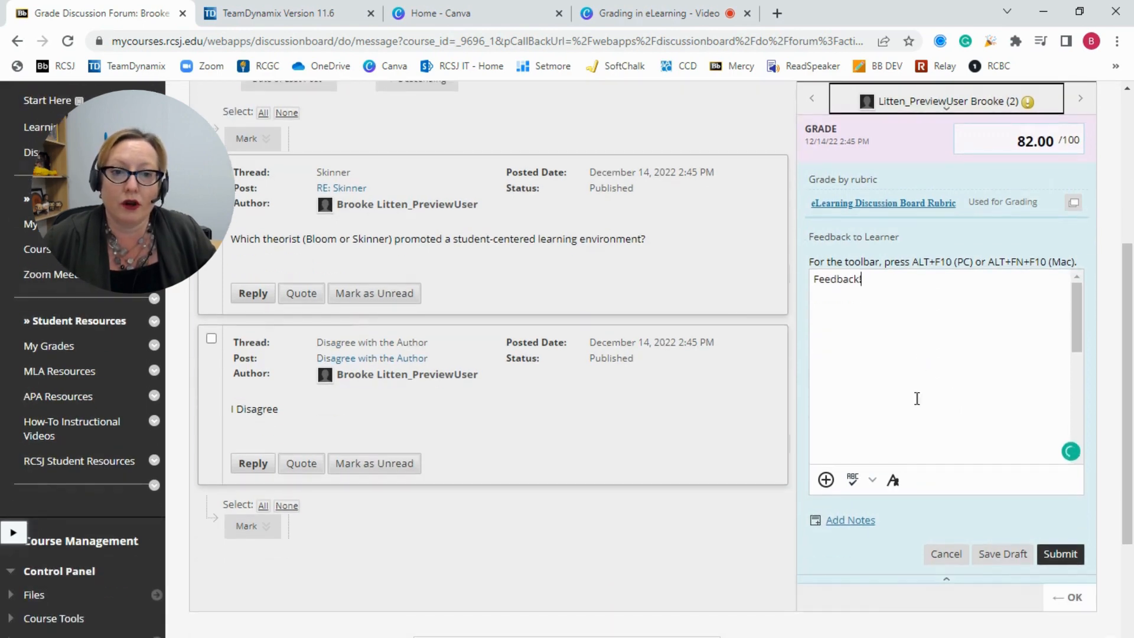
left_click(892, 480)
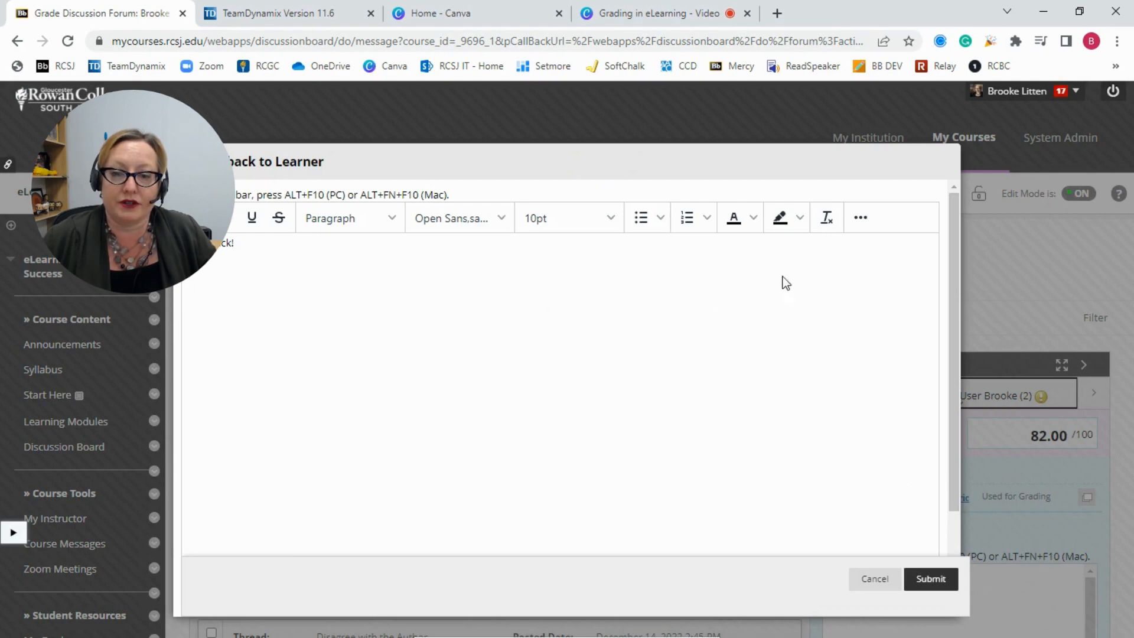
left_click(862, 219)
left_click(848, 280)
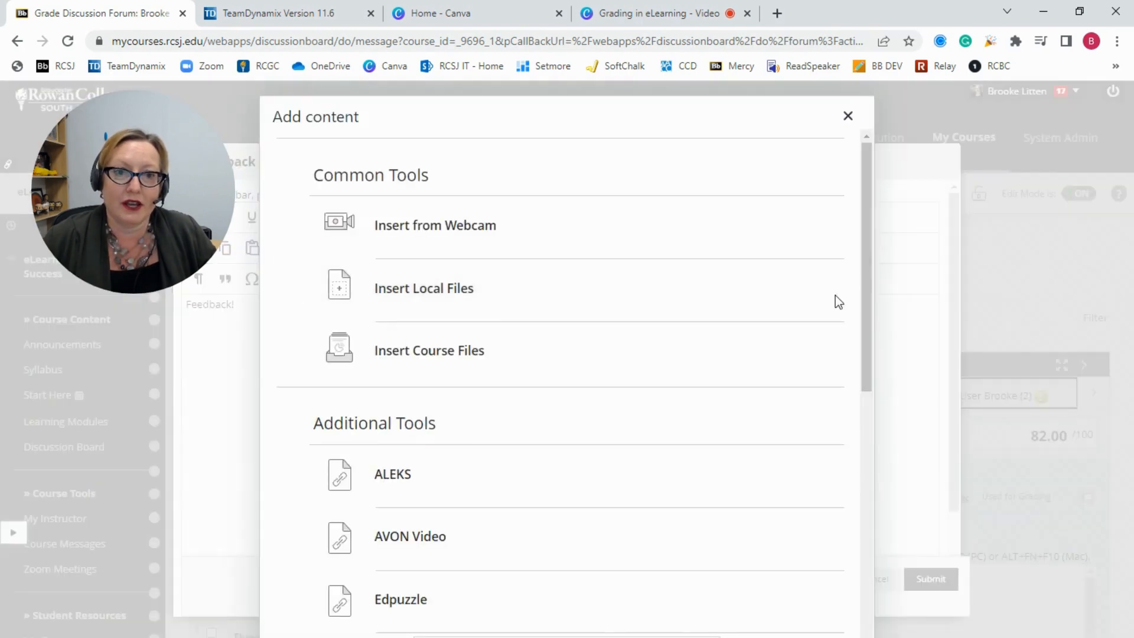
left_click(472, 227)
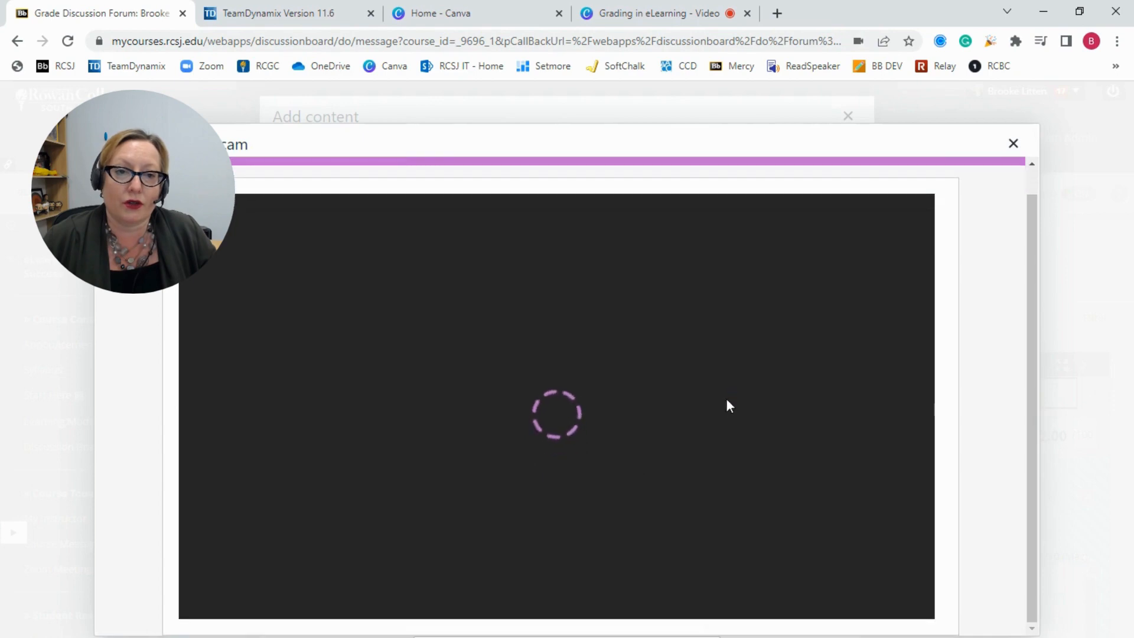
left_click(1012, 145)
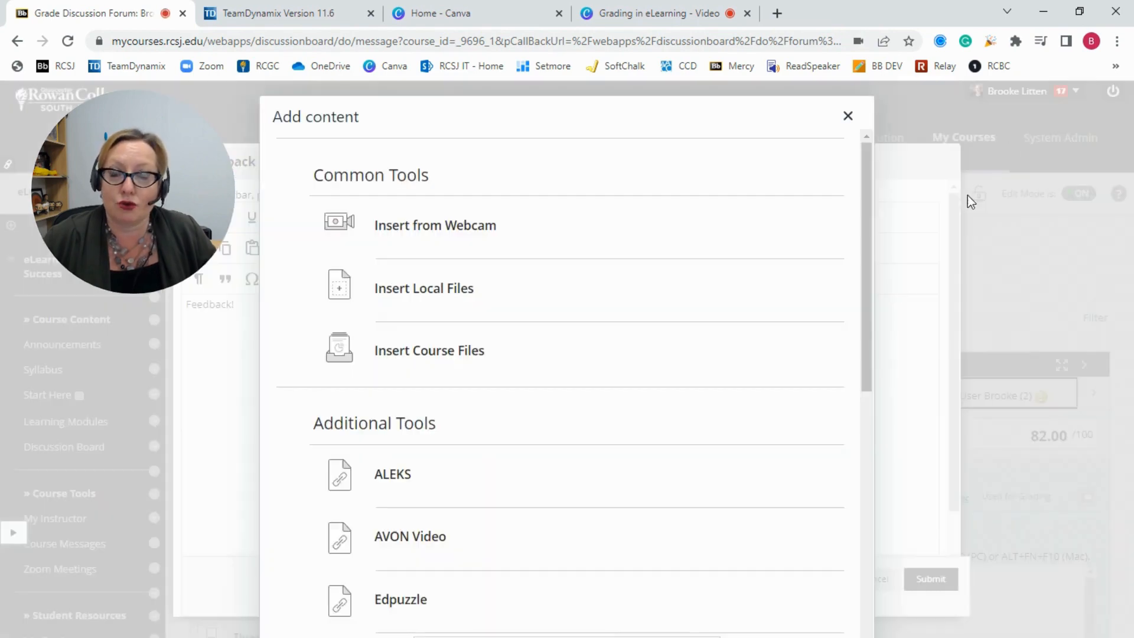
left_click(849, 116)
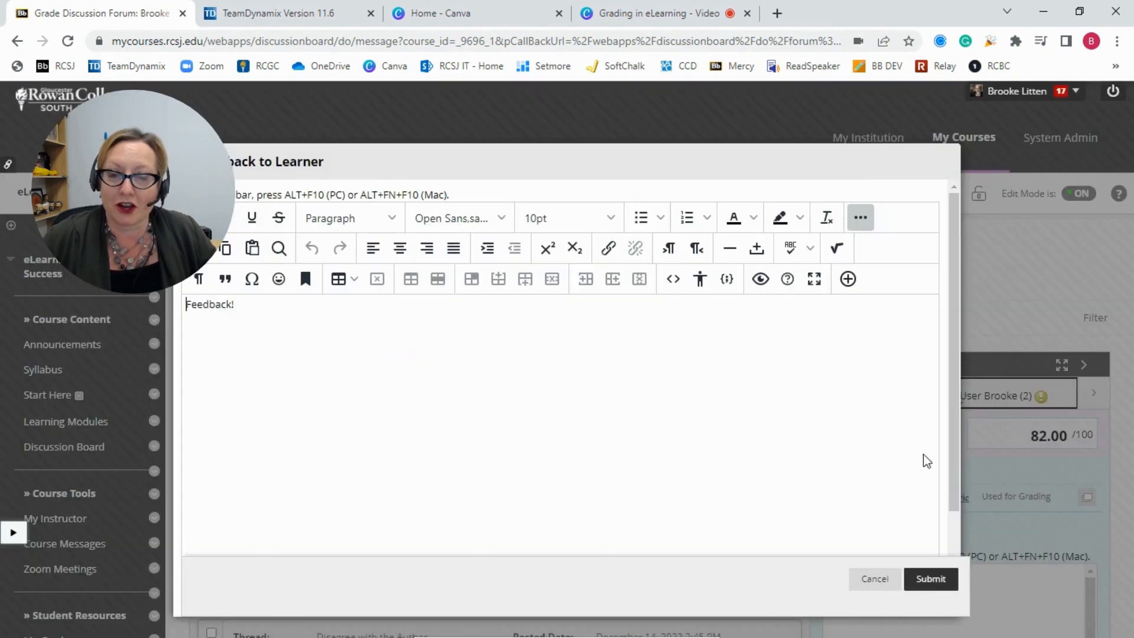
left_click(862, 582)
- Submit the preview user's discussion grade and leave the grading page
scroll(1053, 374, "down", 5)
left_click(1049, 533)
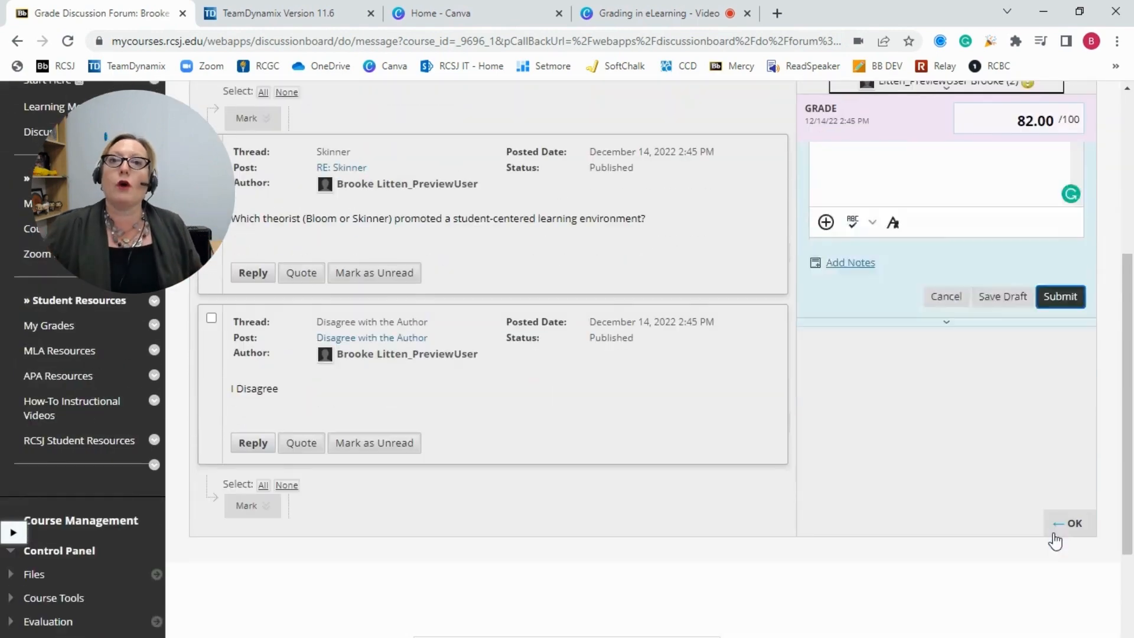
left_click(1060, 529)
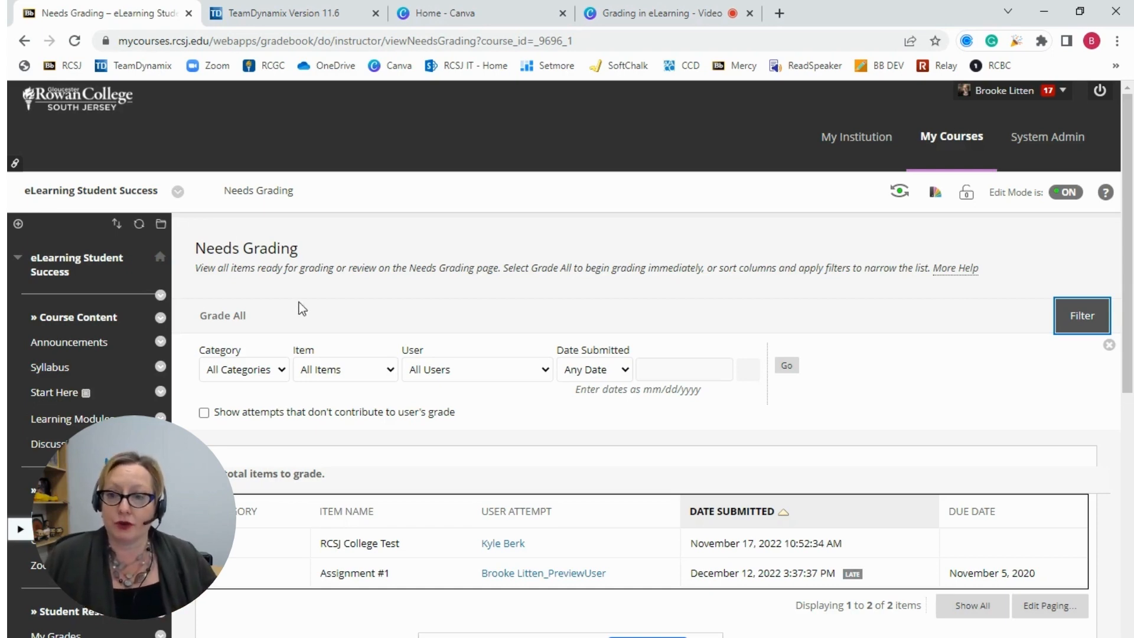
- Go from Needs Grading to the Full Grade Center and open the first listed student's ungraded RCSJ College Test attempt
scroll(218, 169, "down", 1)
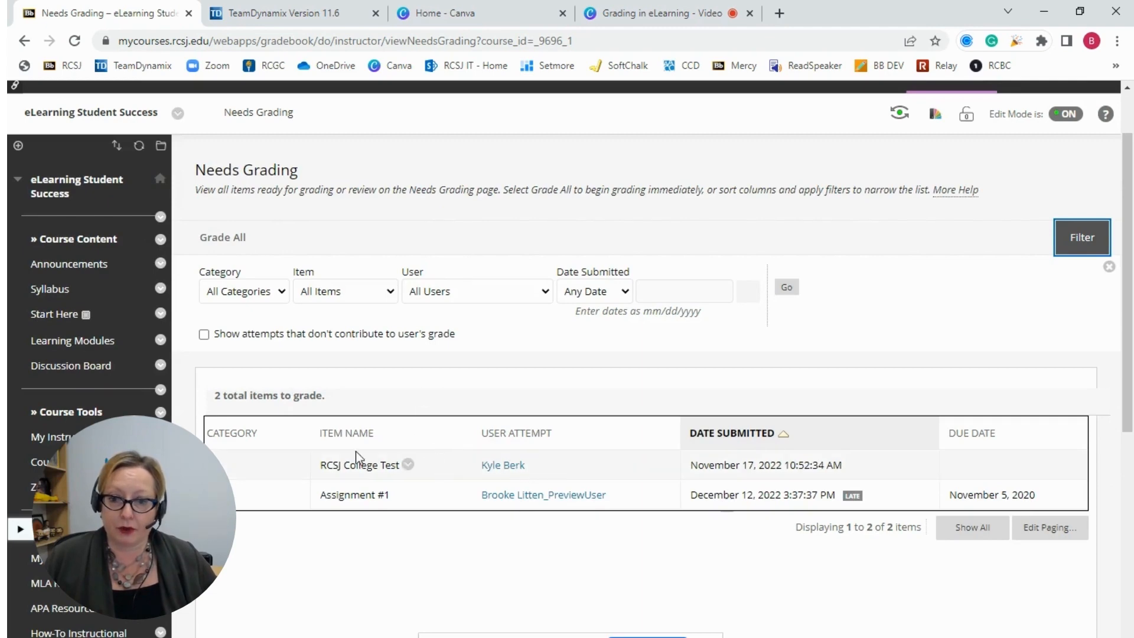
scroll(251, 478, "down", 6)
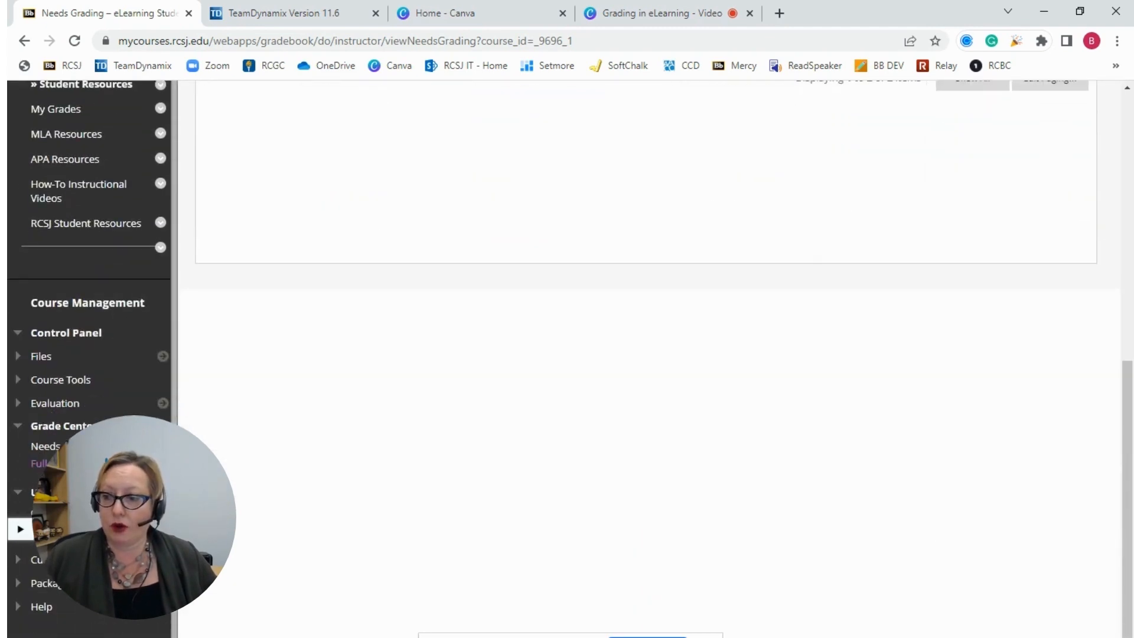
left_click(39, 463)
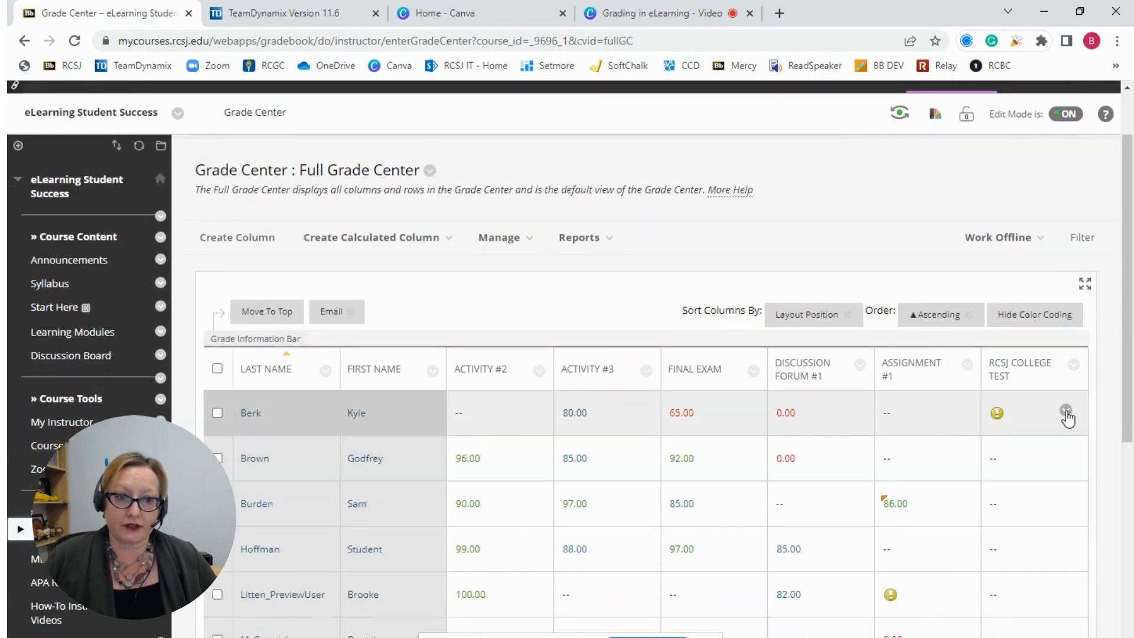
left_click(1065, 410)
left_click(1003, 515)
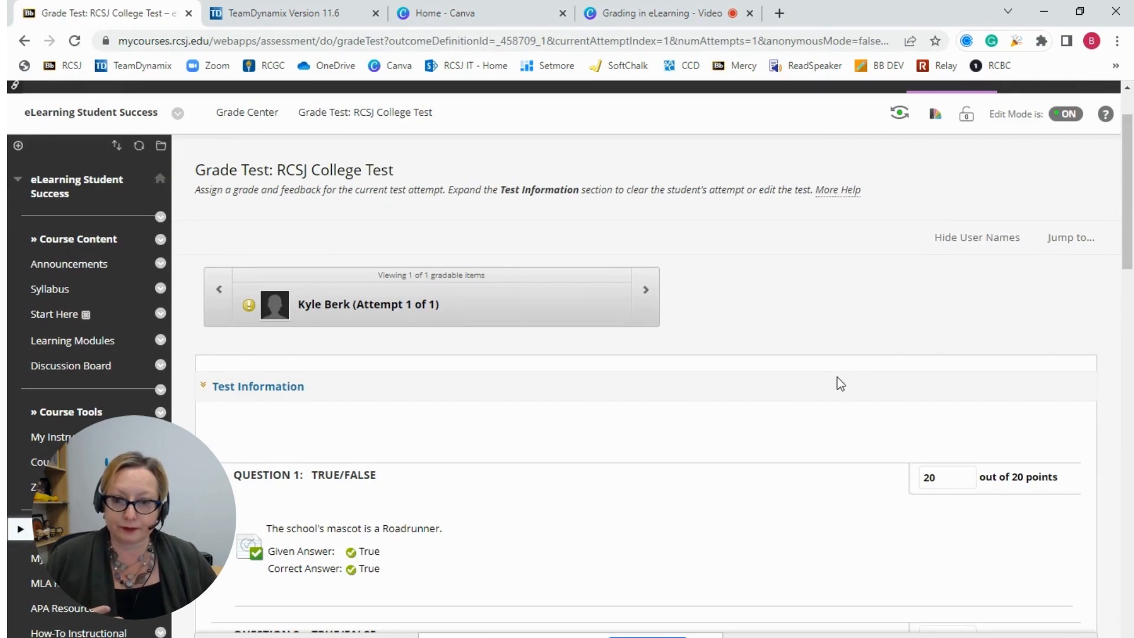
- Expand the Test Information of the student's attempt and open its Access Log to examine the time per question
scroll(756, 325, "down", 3)
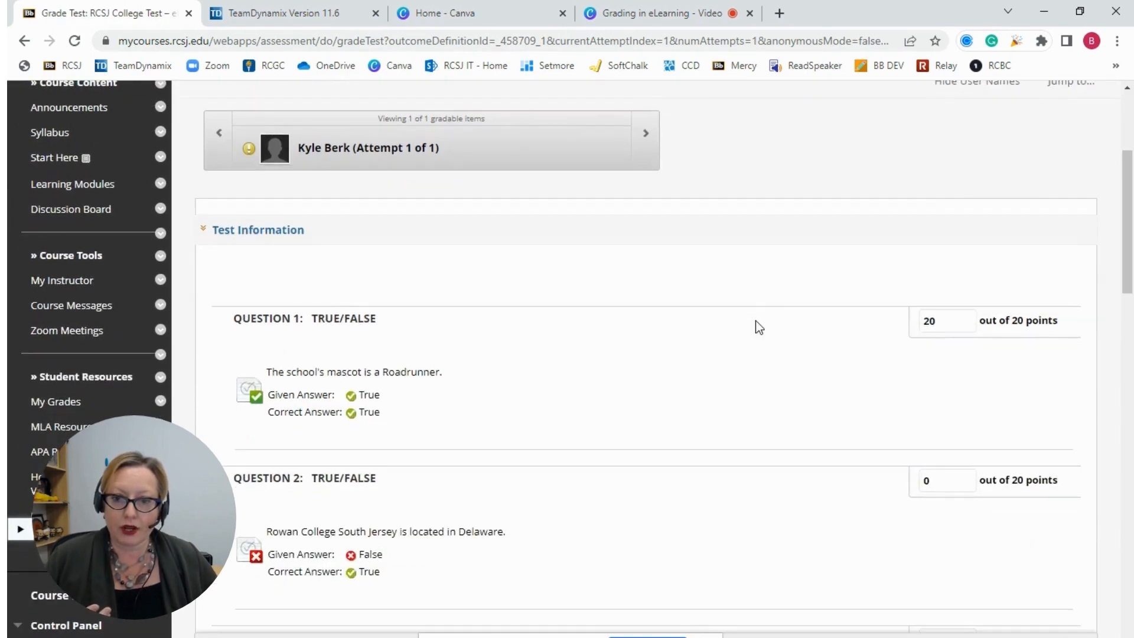
left_click(266, 231)
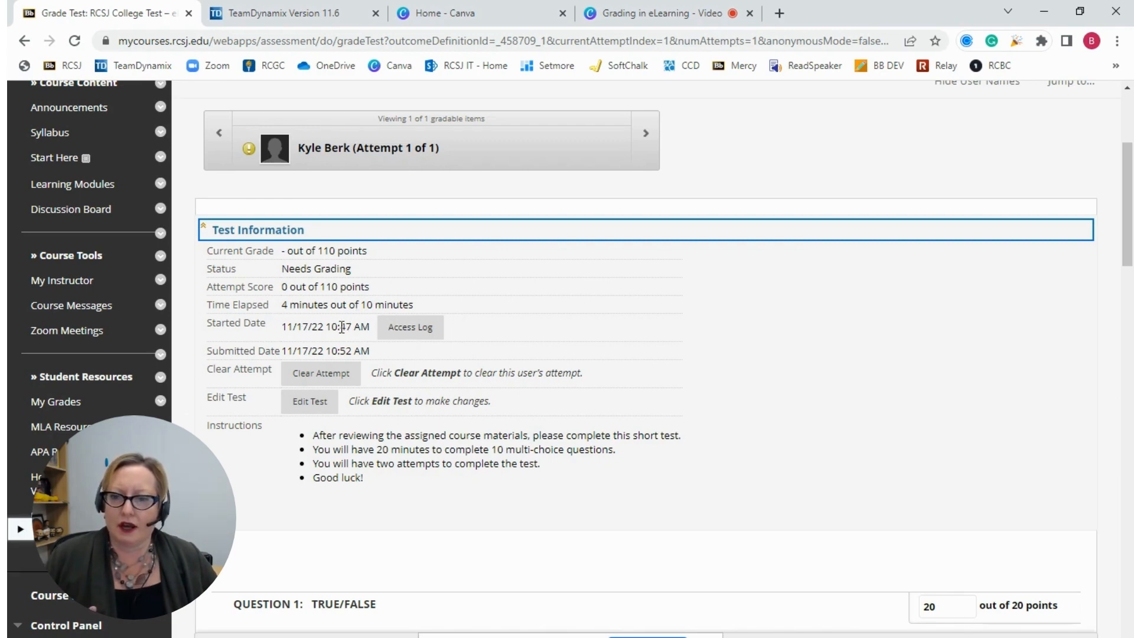
left_click(416, 331)
scroll(480, 347, "down", 1)
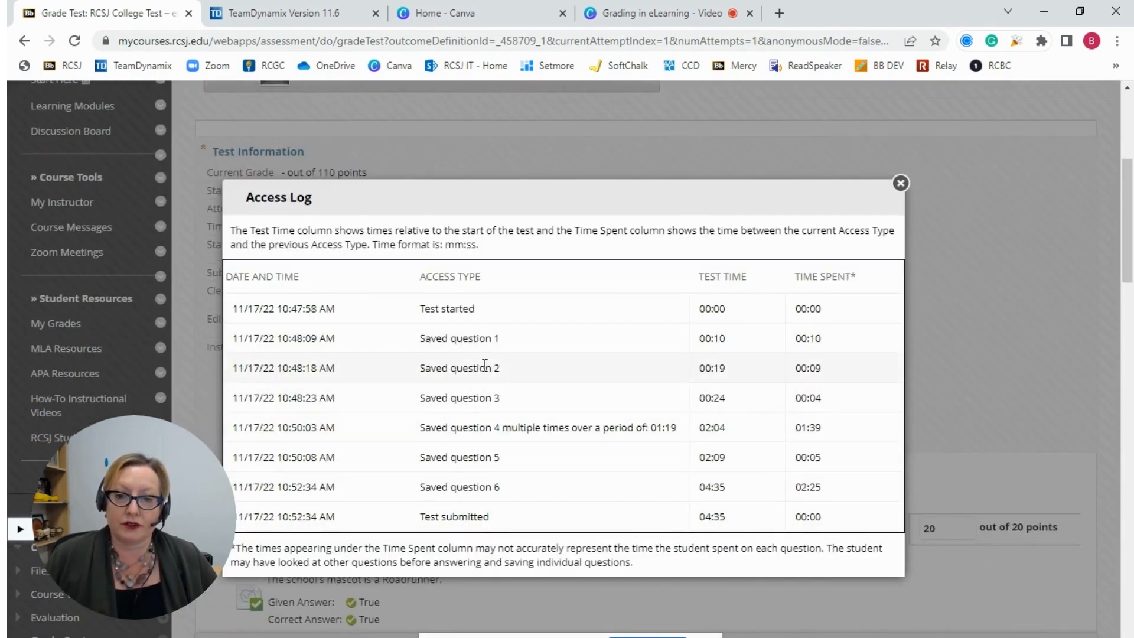
- Close the Access Log and collapse the Test Information section of the student's attempt
left_click(900, 184)
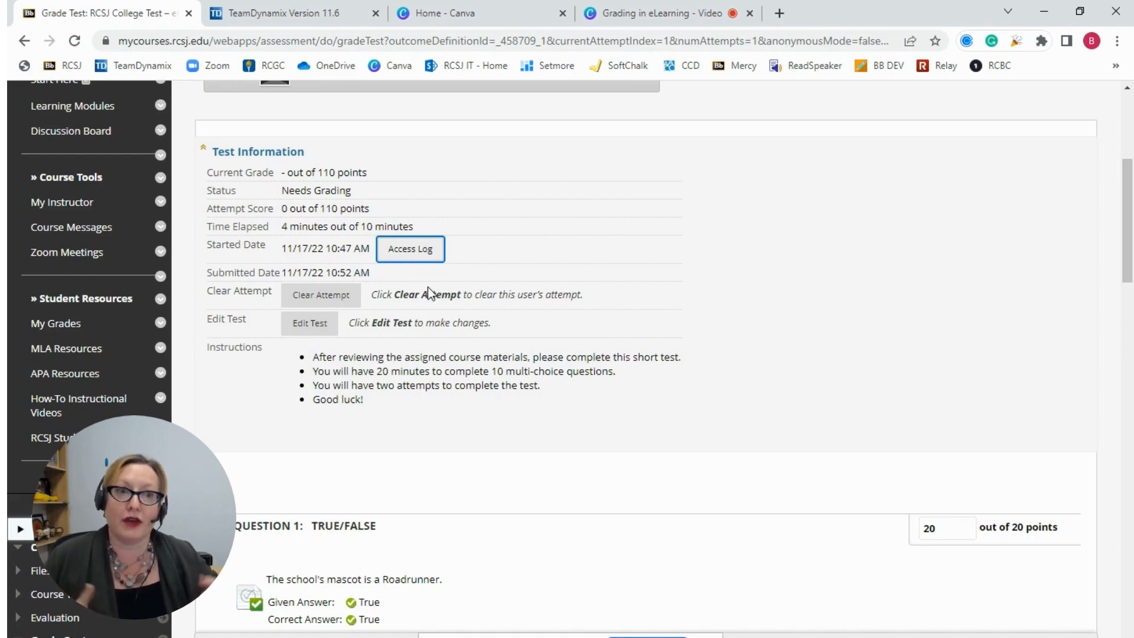
scroll(438, 303, "down", 3)
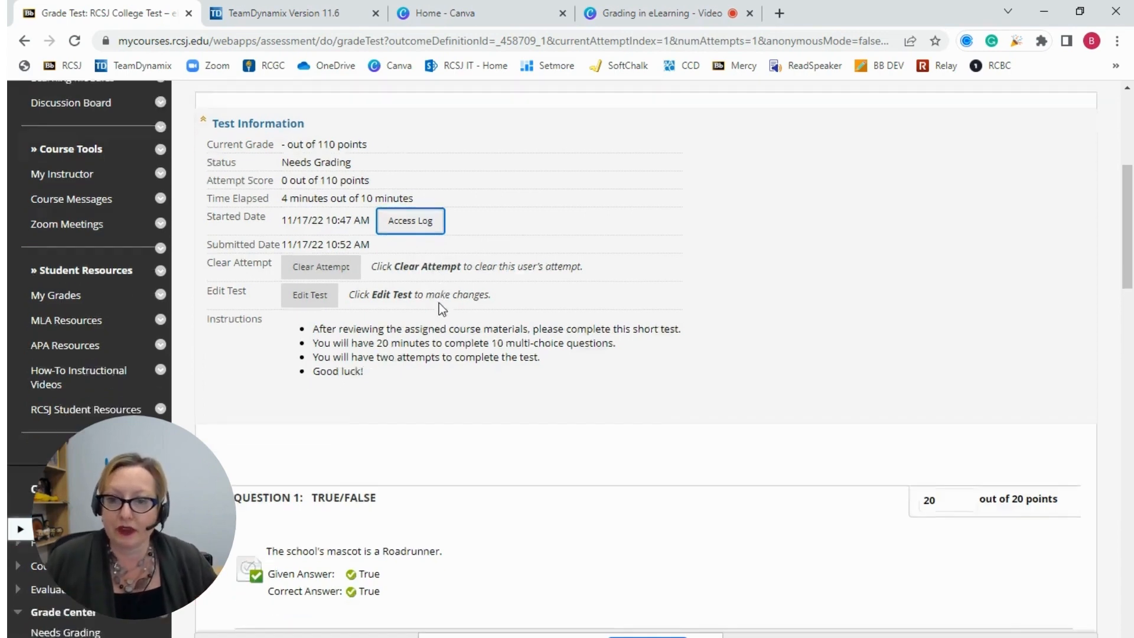
scroll(438, 303, "down", 4)
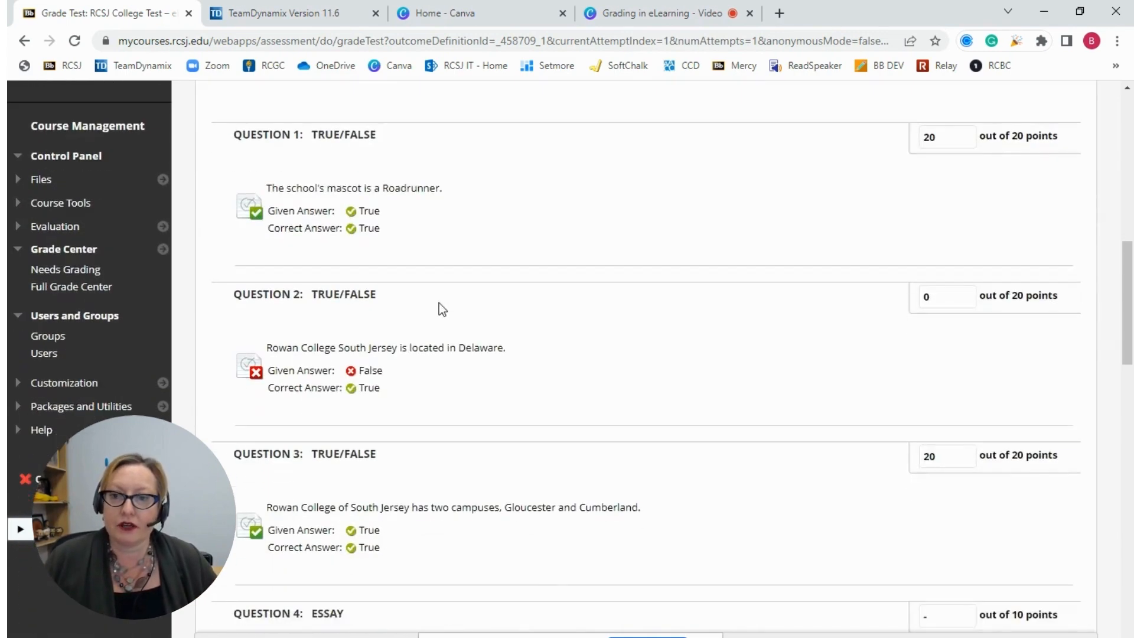
scroll(439, 303, "up", 8)
left_click(263, 231)
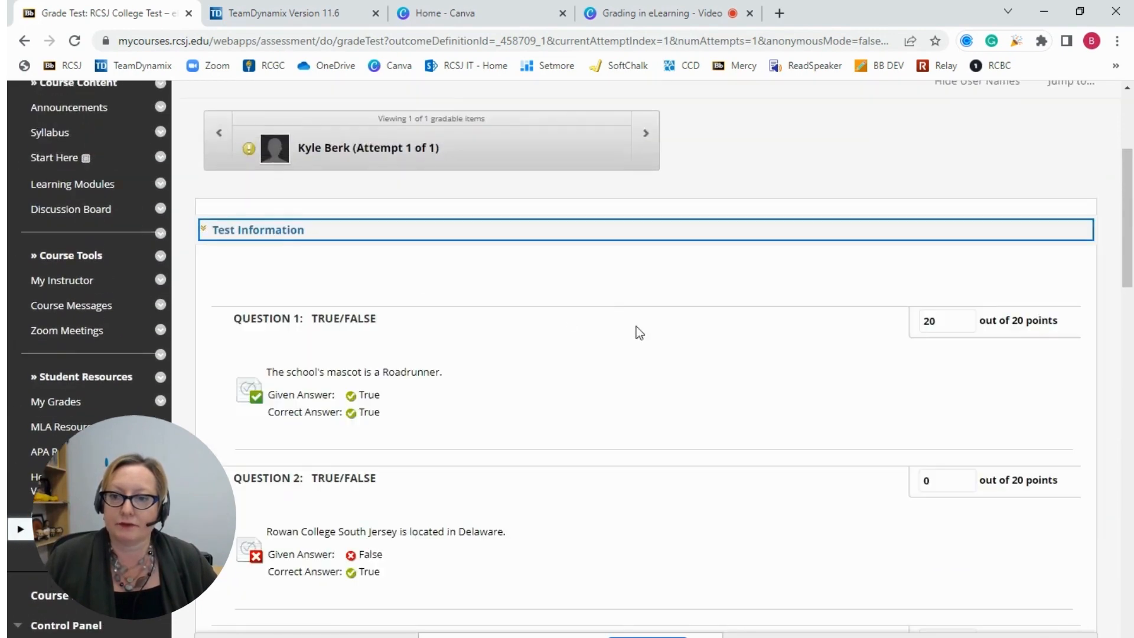
- Enter "feedback" as the Response Feedback for the Question 4 essay on student success
scroll(608, 310, "down", 6)
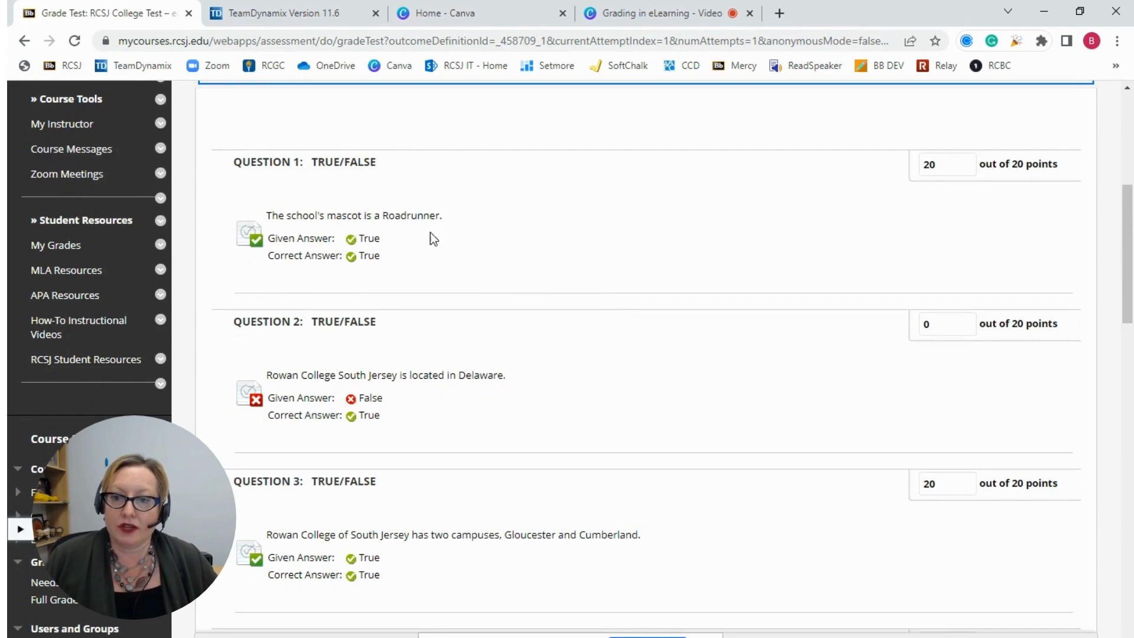
scroll(709, 314, "down", 1)
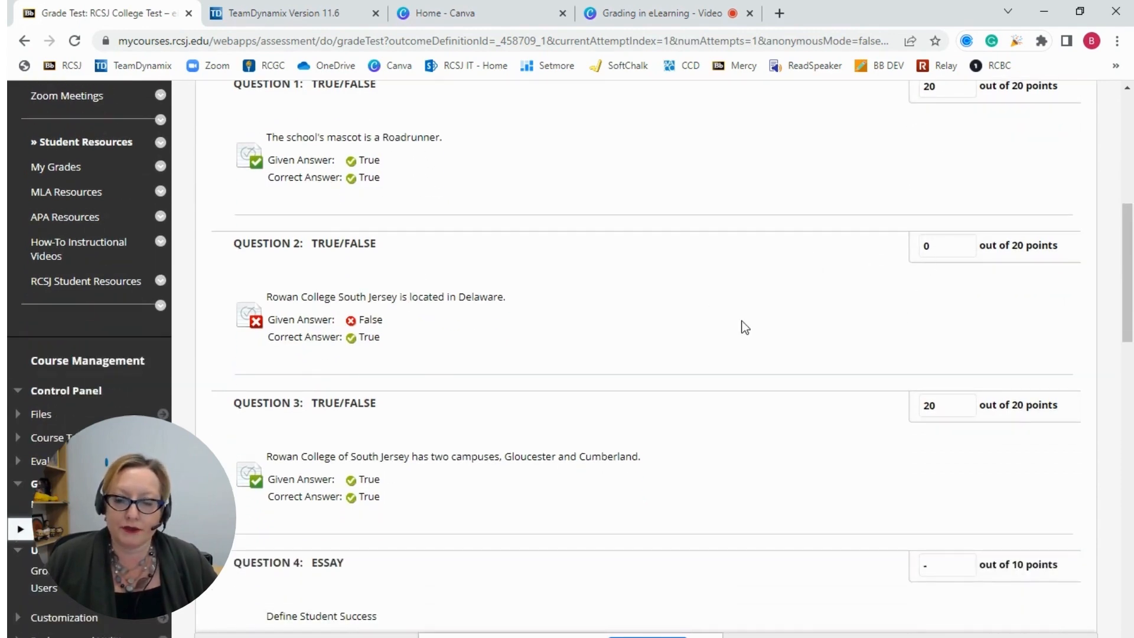
scroll(745, 326, "down", 2)
scroll(473, 315, "down", 2)
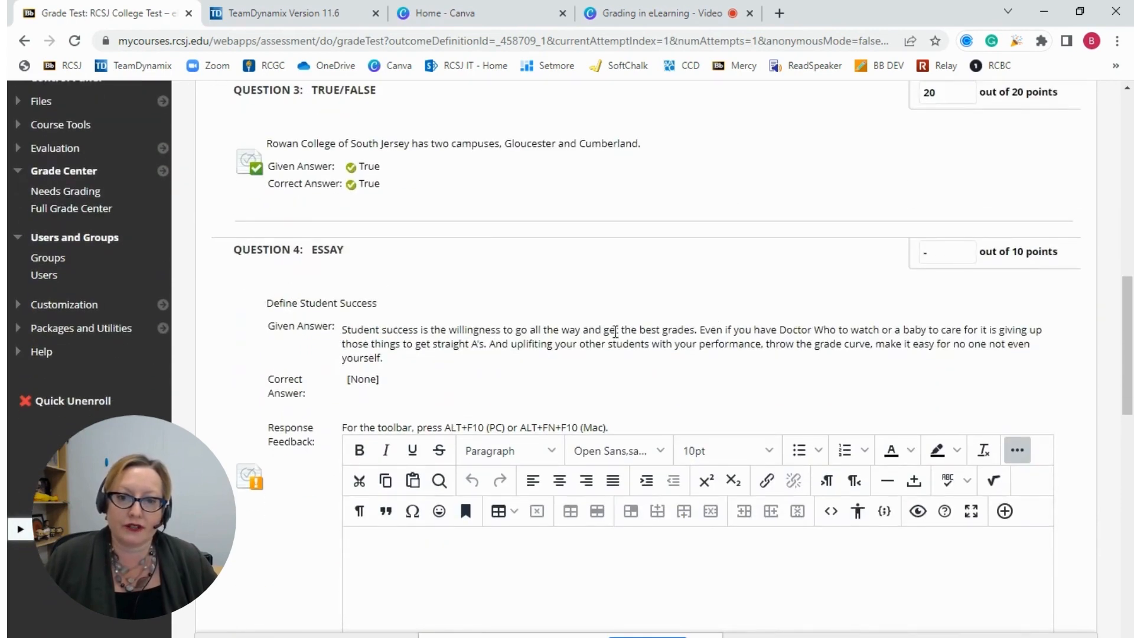
scroll(746, 297, "down", 2)
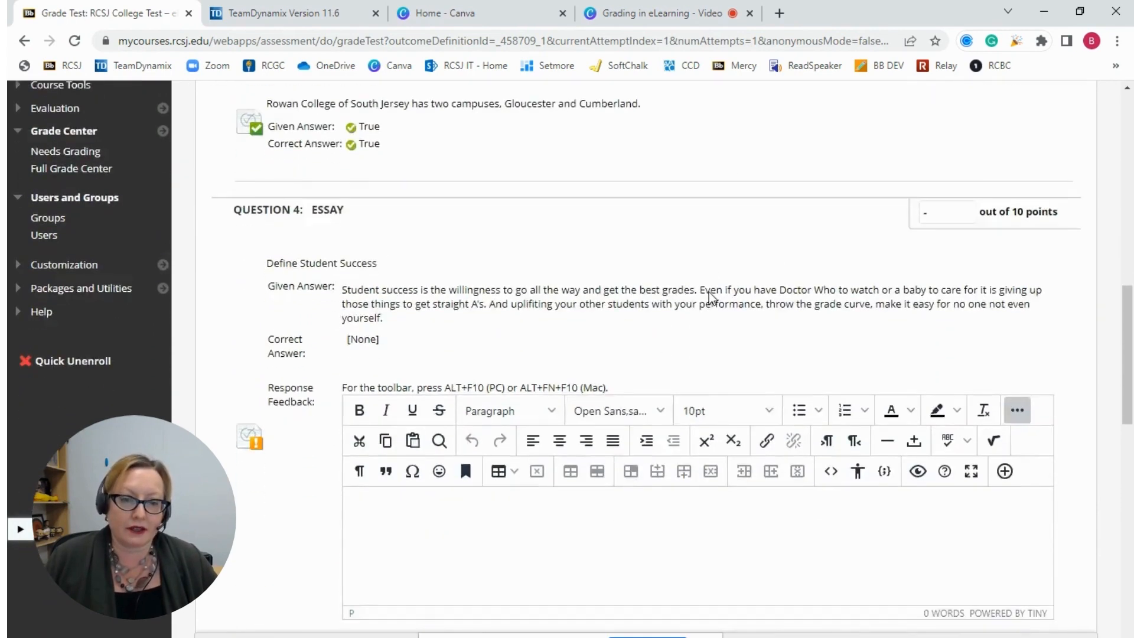
left_click(479, 429)
type("fe")
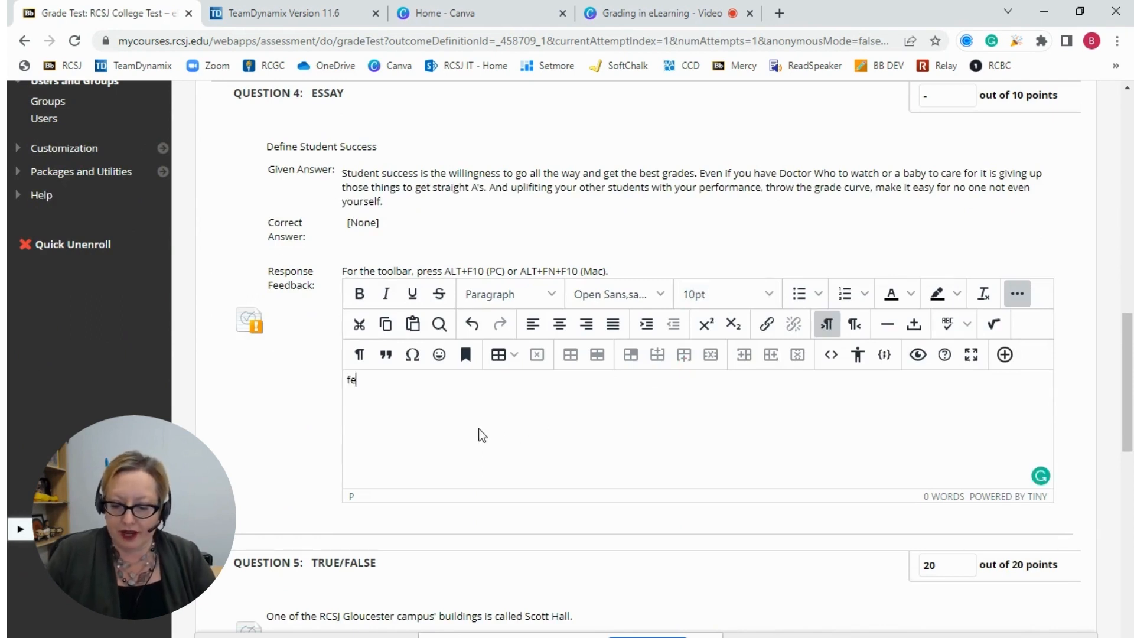
type("edback")
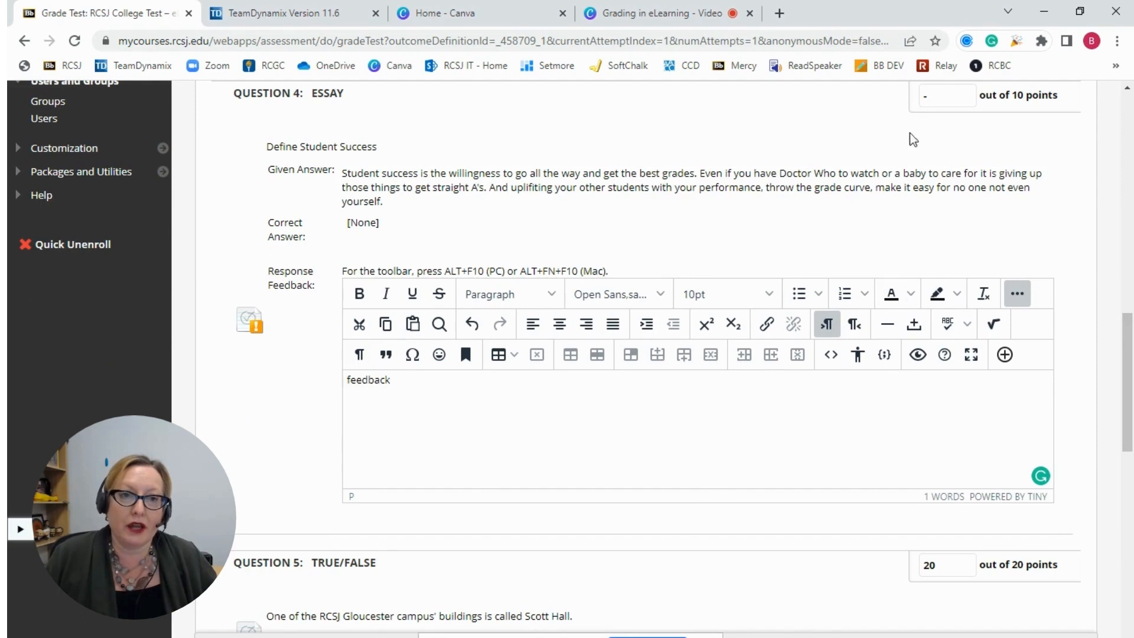
- Give the Question 4 essay a score of 5 out of 10 points
left_click(940, 97)
type("1")
key("BackSpace")
type("5")
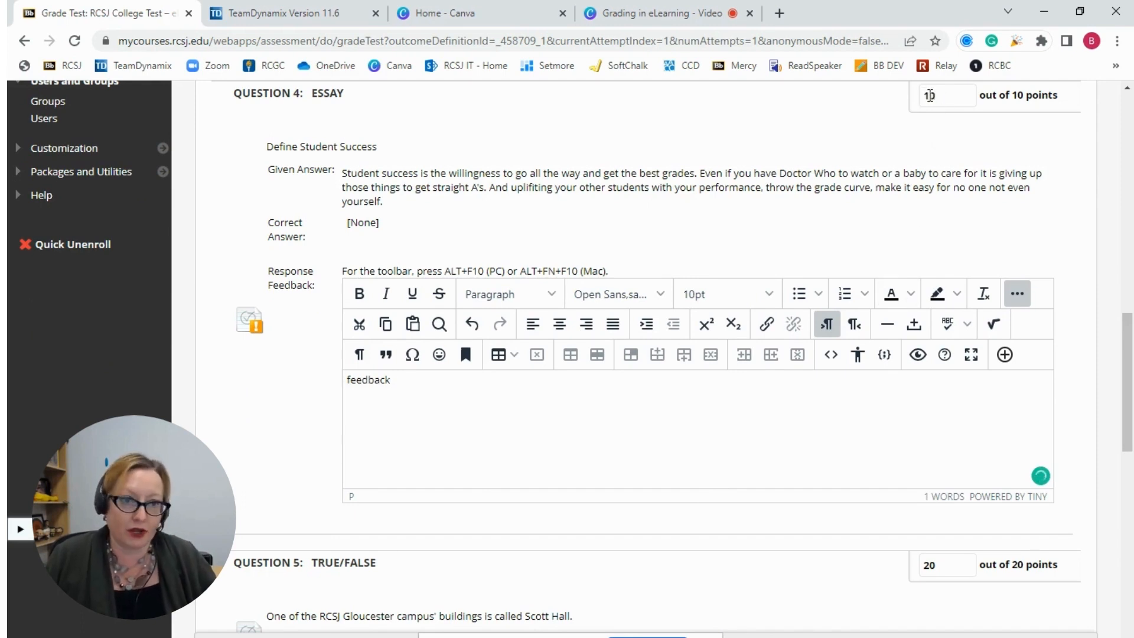
left_click(877, 130)
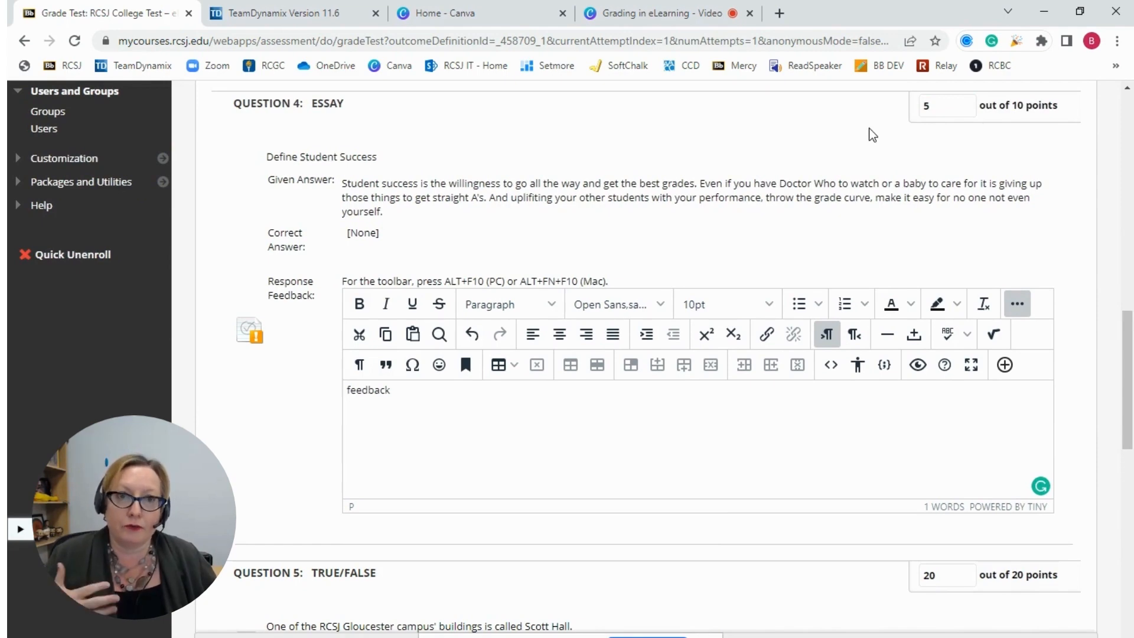
- Point out the visibility notice above Feedback to Learner and enter "see me to review citations!" as the attempt's feedback
scroll(868, 126, "down", 2)
scroll(663, 387, "down", 5)
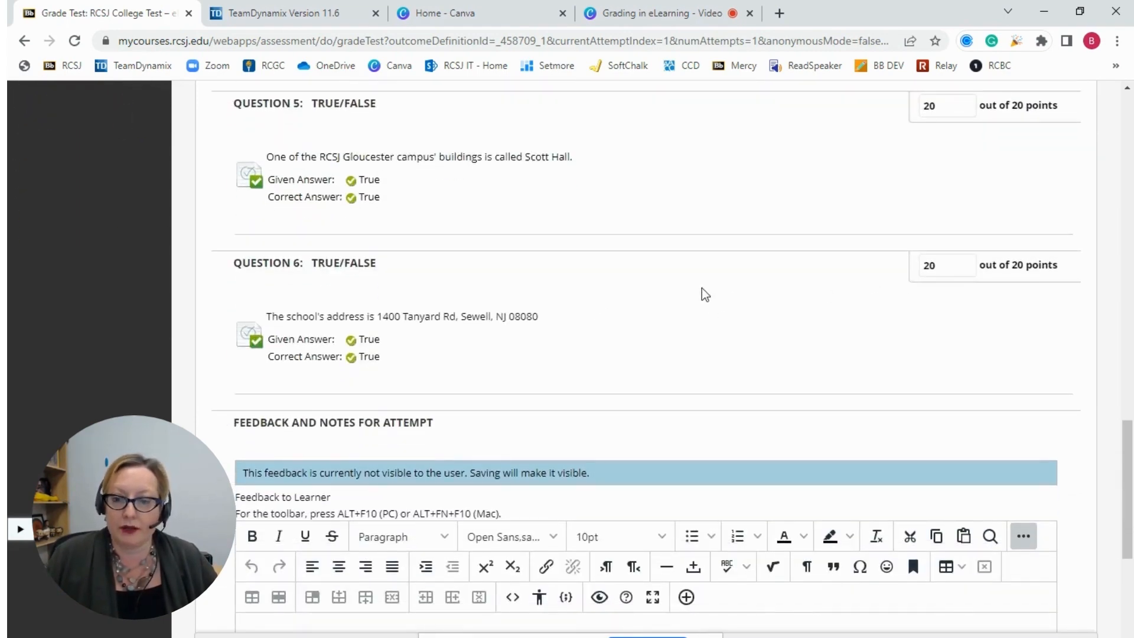
scroll(700, 287, "down", 4)
left_click(512, 424)
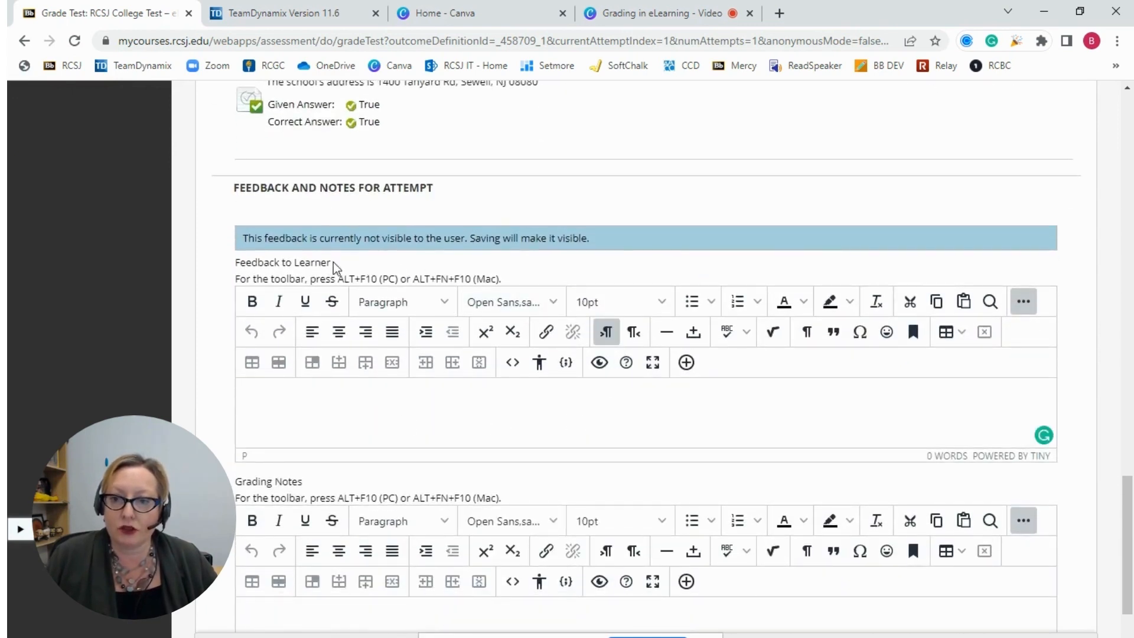
left_click(362, 417)
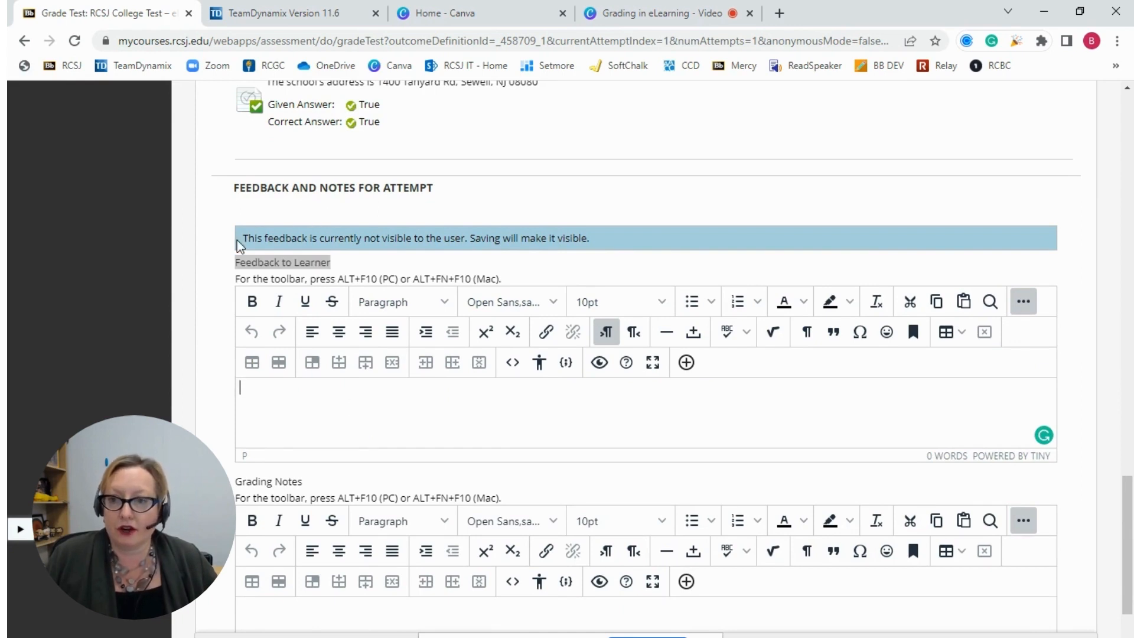
left_click_drag(238, 236, 622, 251)
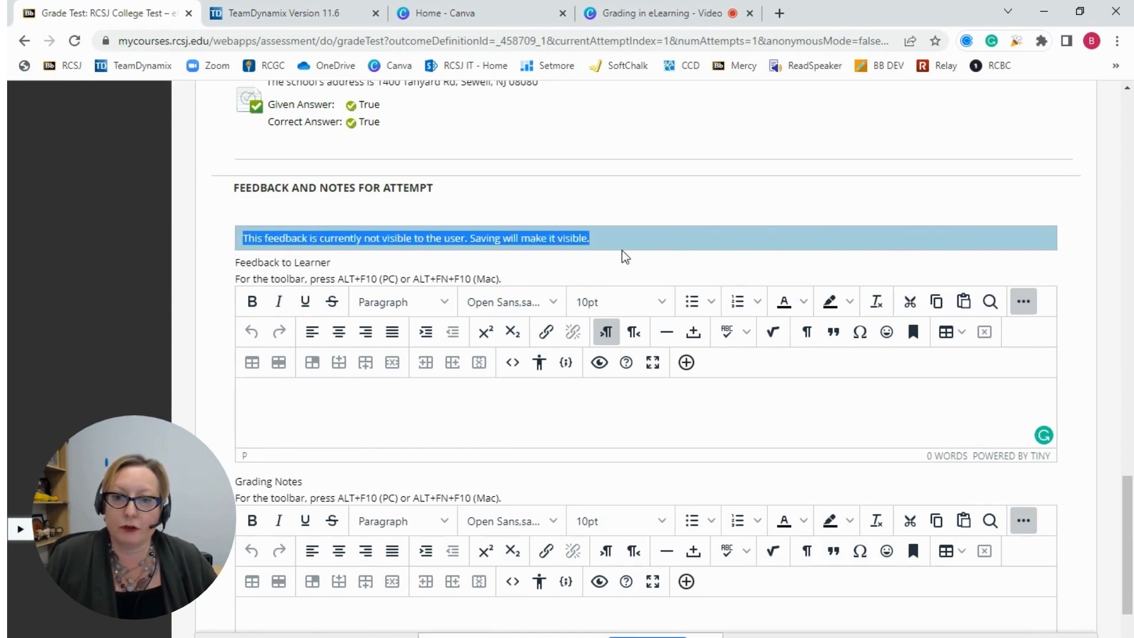
left_click(364, 421)
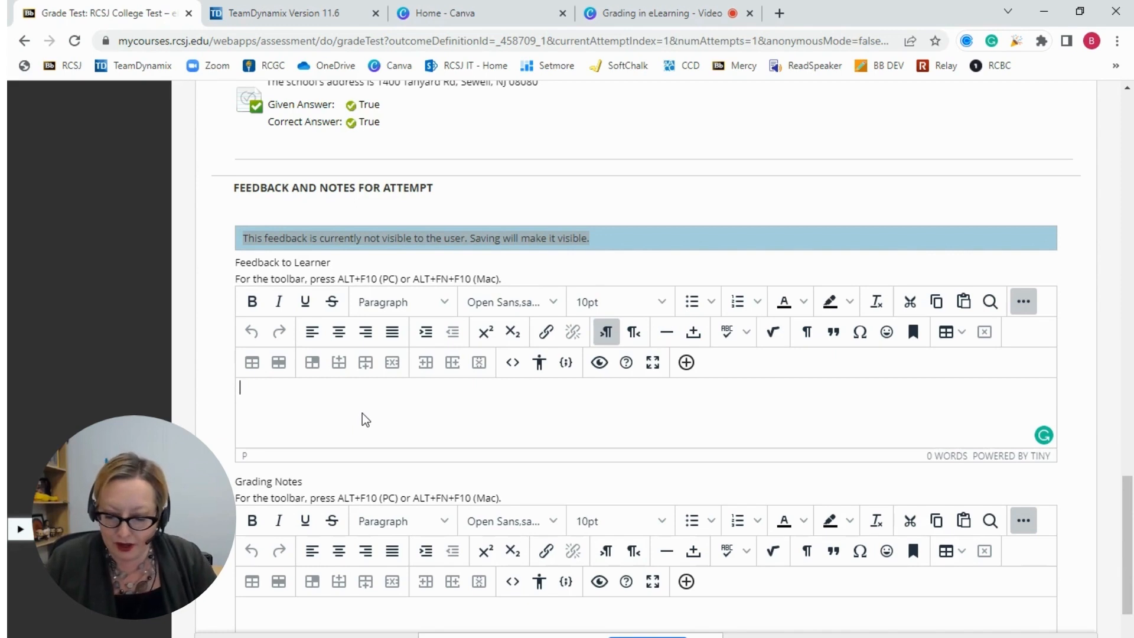
type("see me to r")
type("evi")
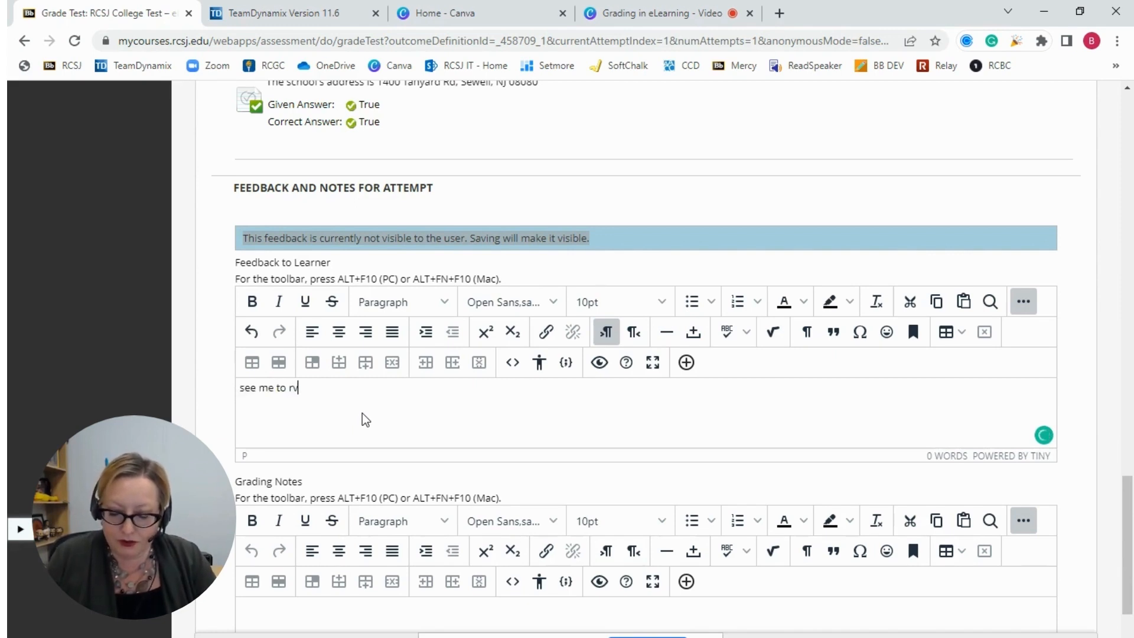
type("ew ")
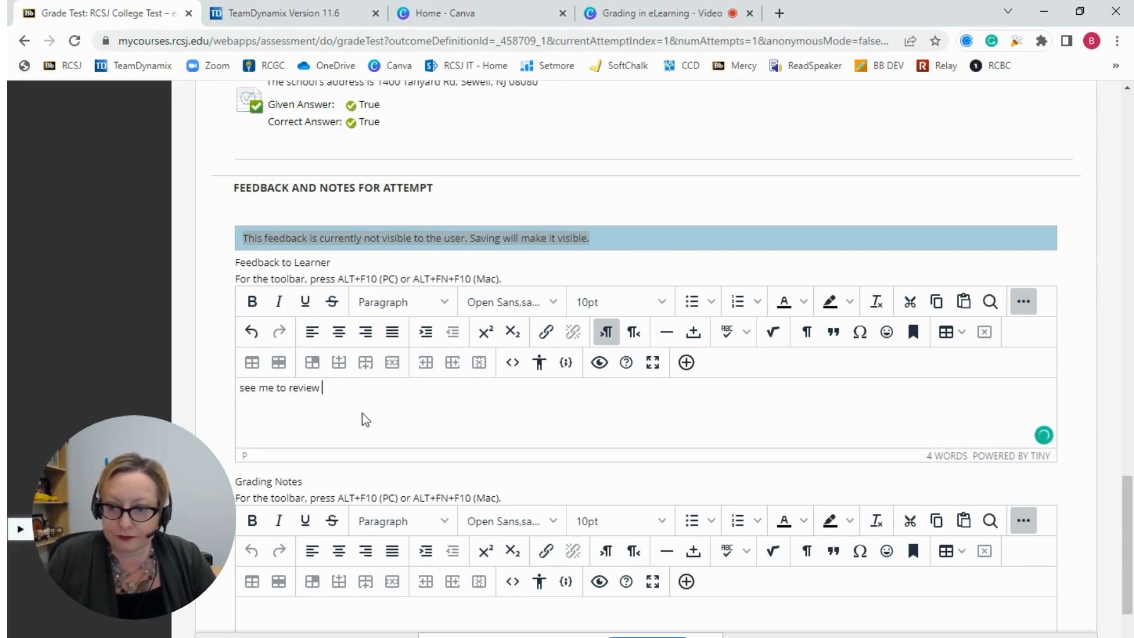
type("citatio")
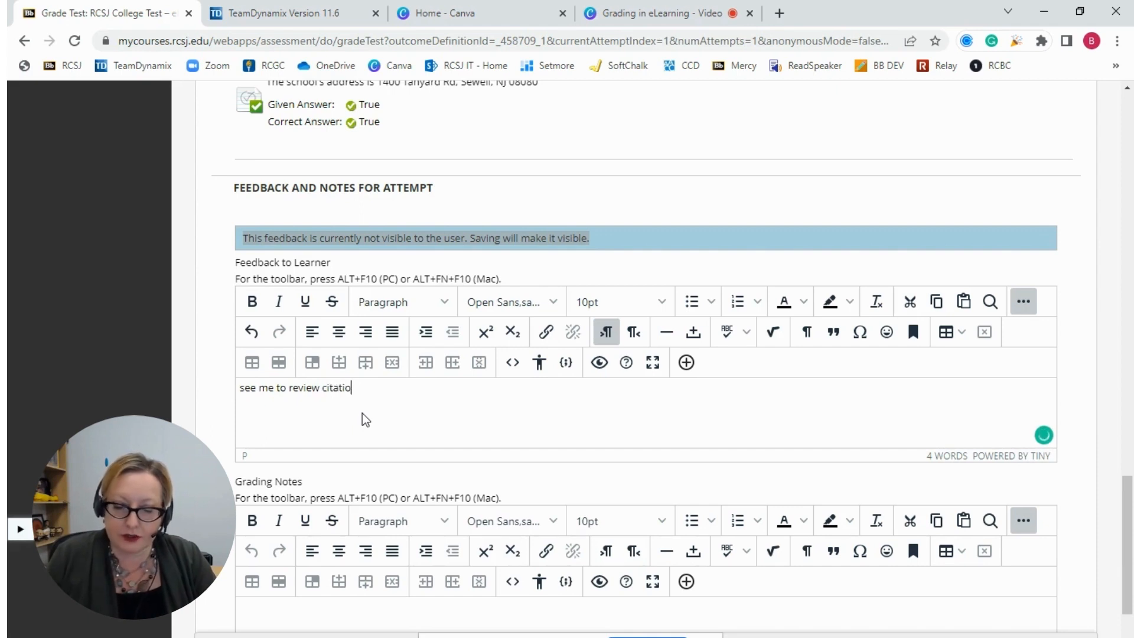
type("ns")
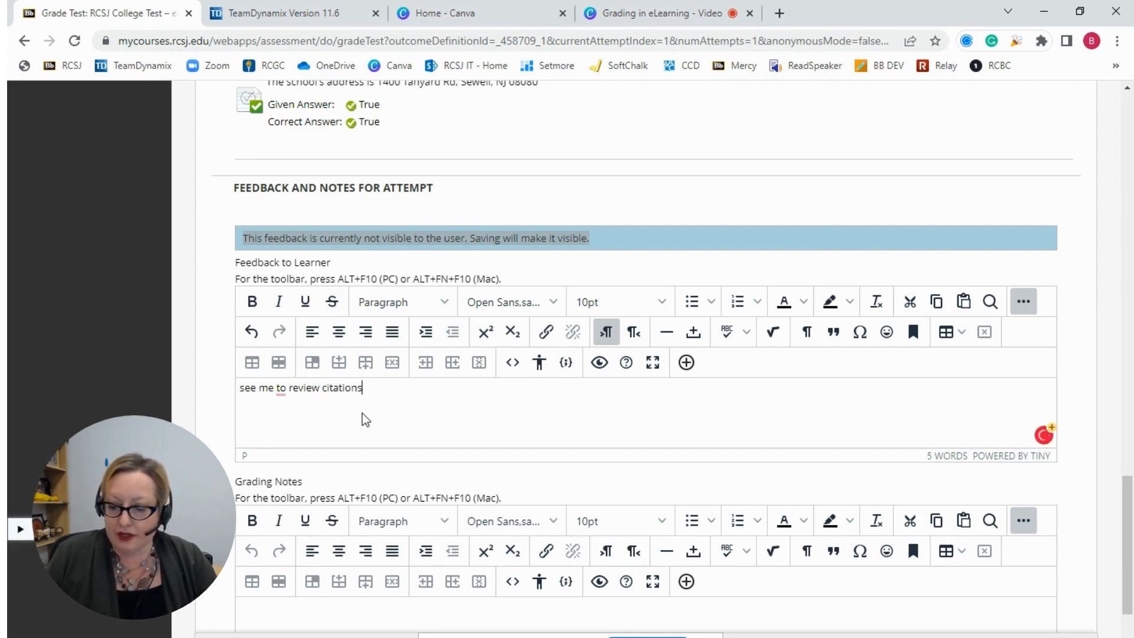
type("!")
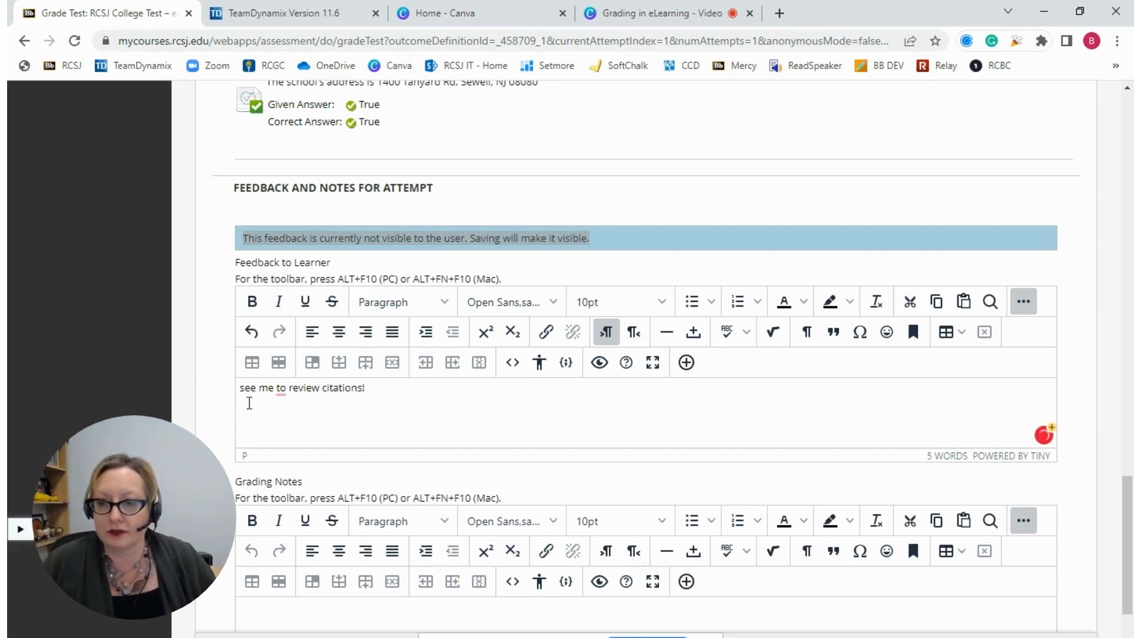
- Review the Grading Notes area, the question scores, the essay's response feedback and the overall feedback across the attempt
scroll(444, 414, "down", 3)
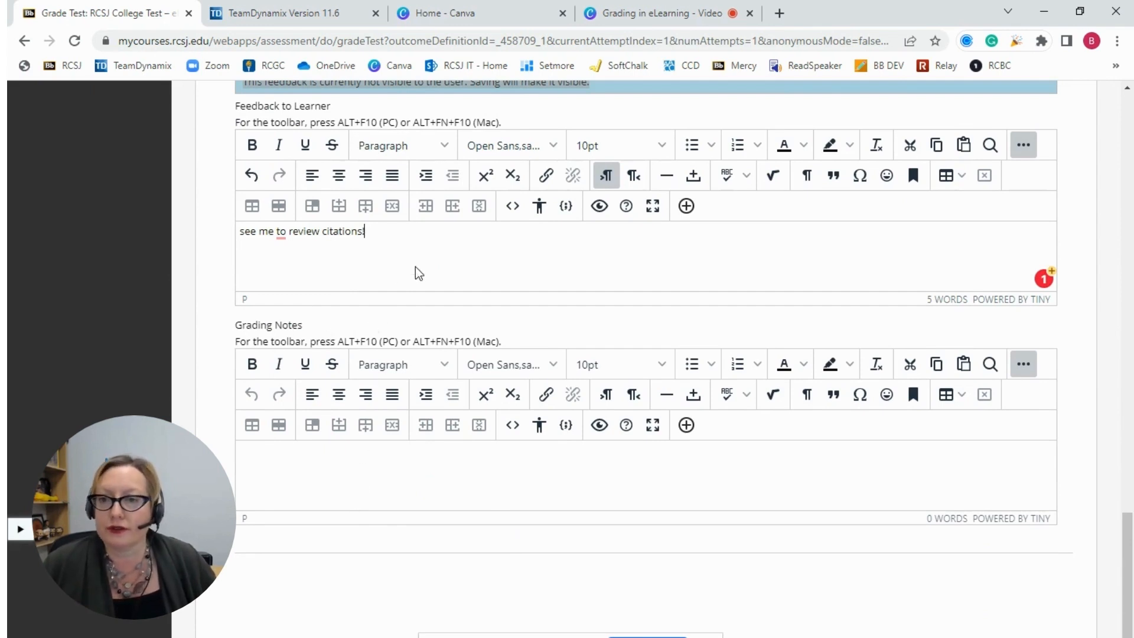
scroll(416, 270, "up", 8)
scroll(414, 302, "up", 15)
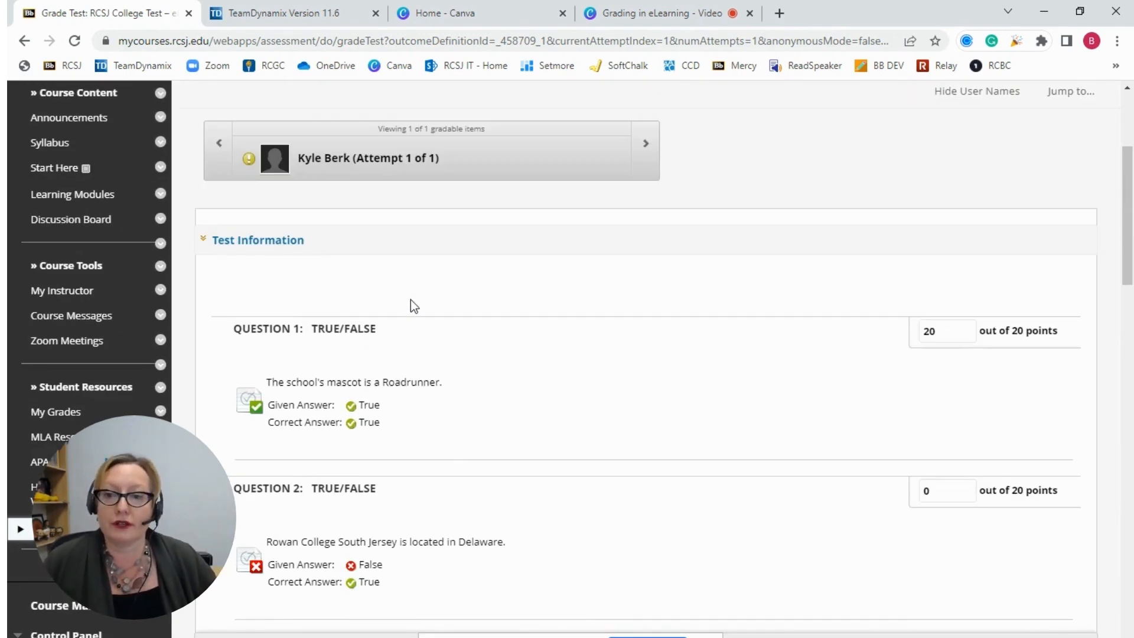
scroll(410, 300, "down", 9)
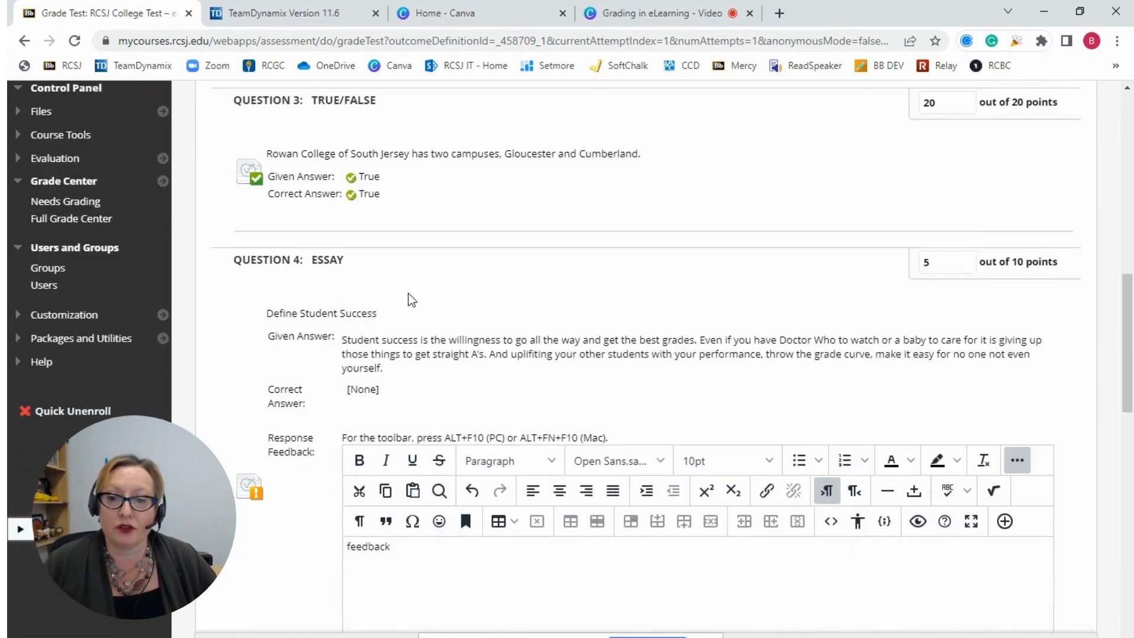
scroll(412, 300, "down", 1)
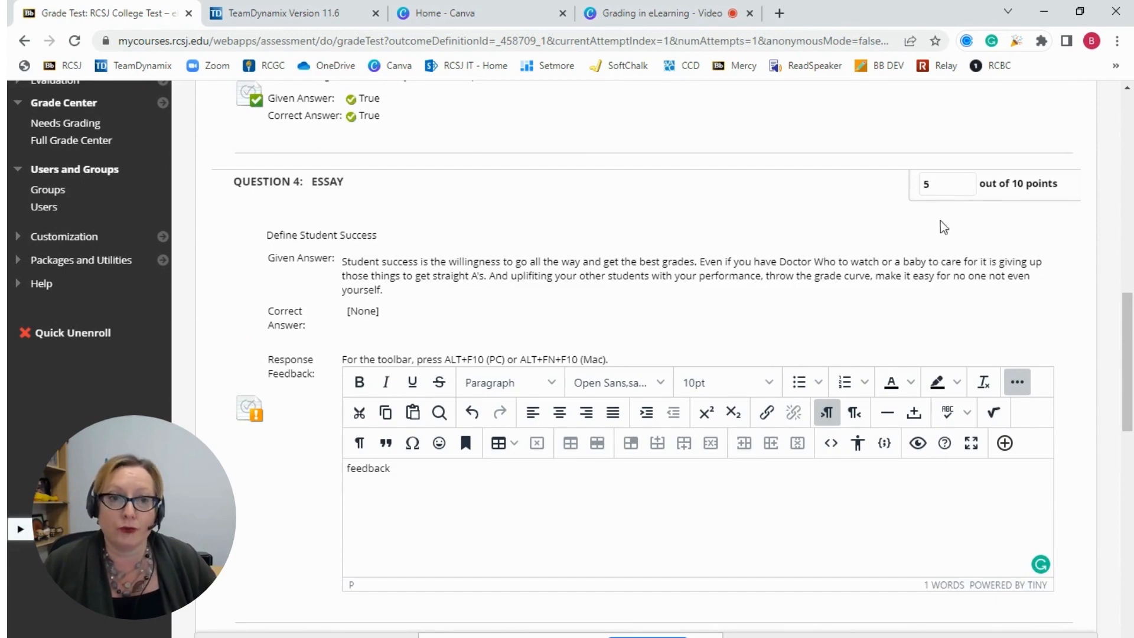
scroll(685, 257, "down", 3)
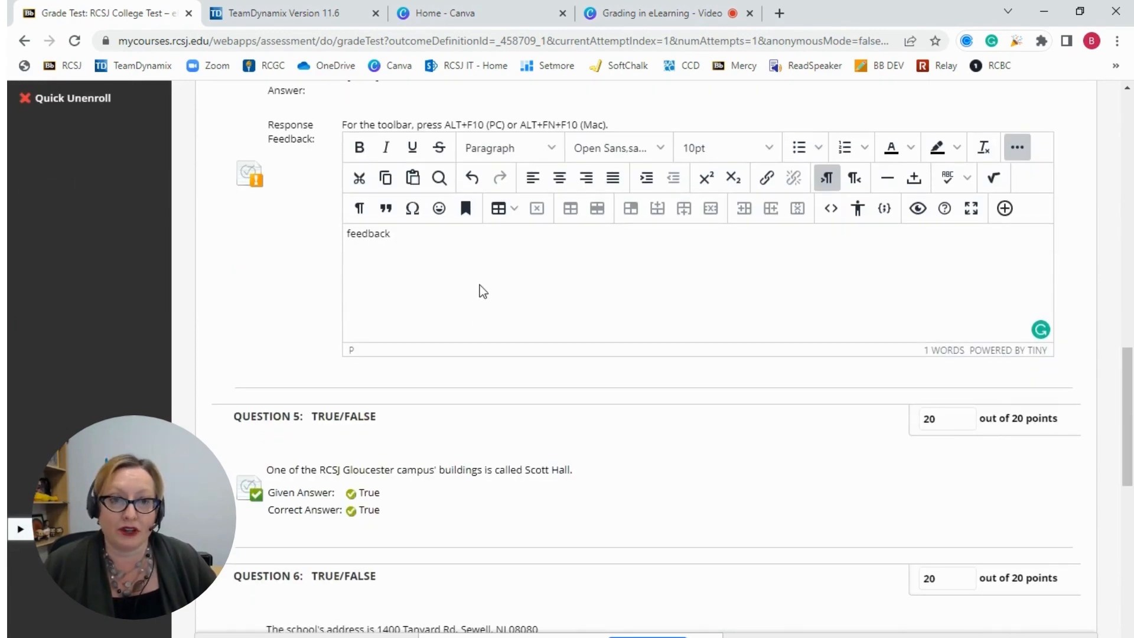
scroll(480, 284, "down", 10)
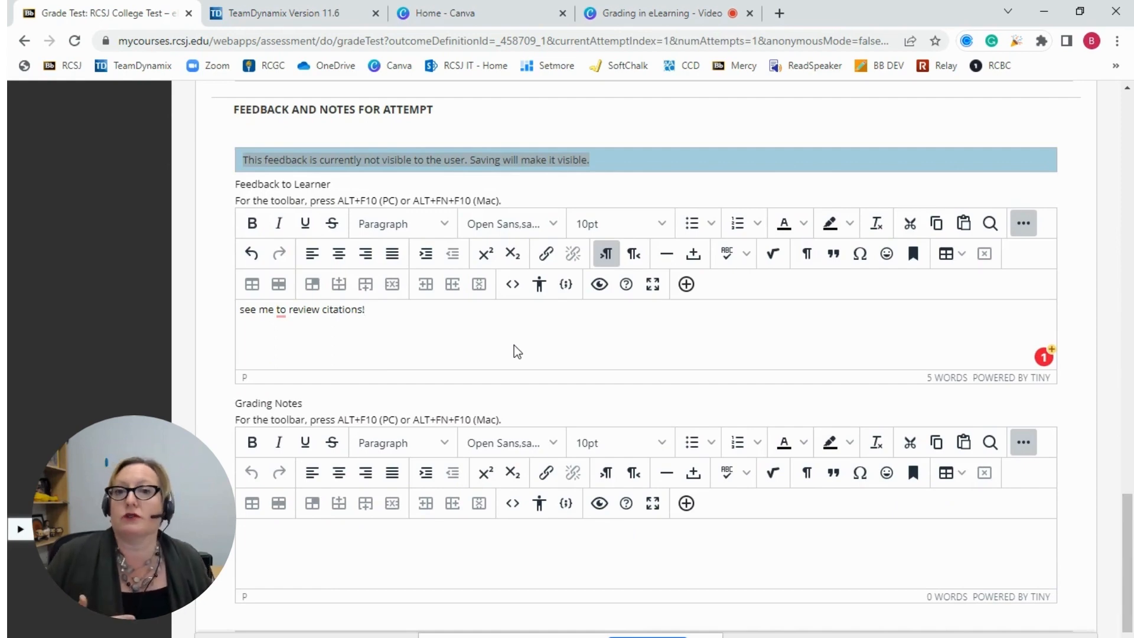
scroll(514, 349, "up", 12)
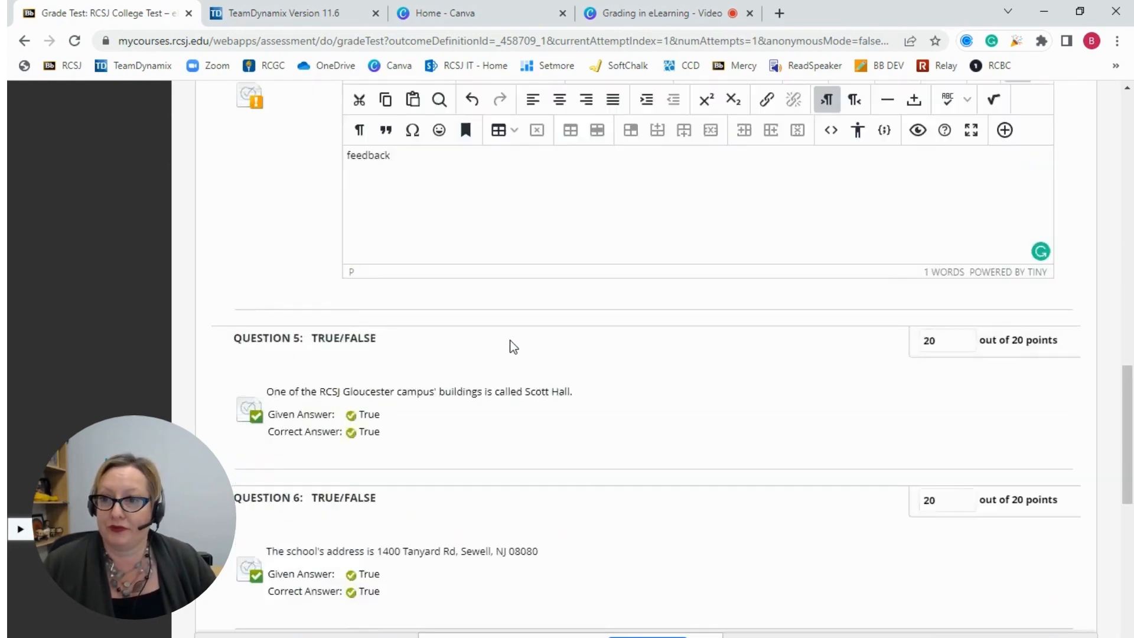
- Leave for the Full Grade Center without saving and reopen the first listed student's RCSJ College Test attempt
left_click(41, 376)
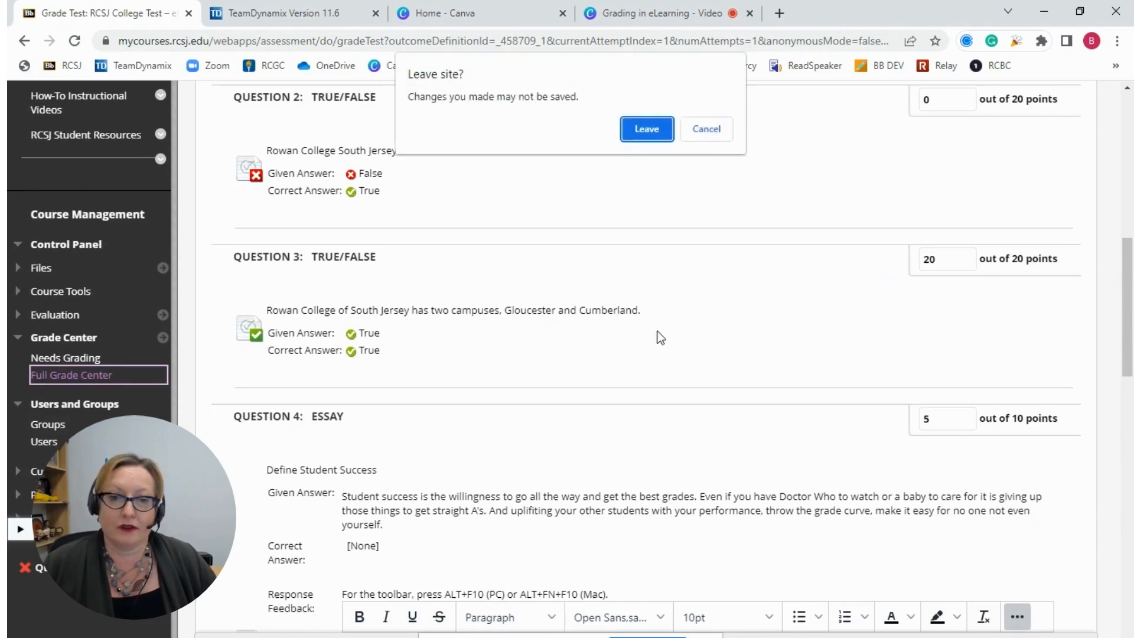
left_click(648, 126)
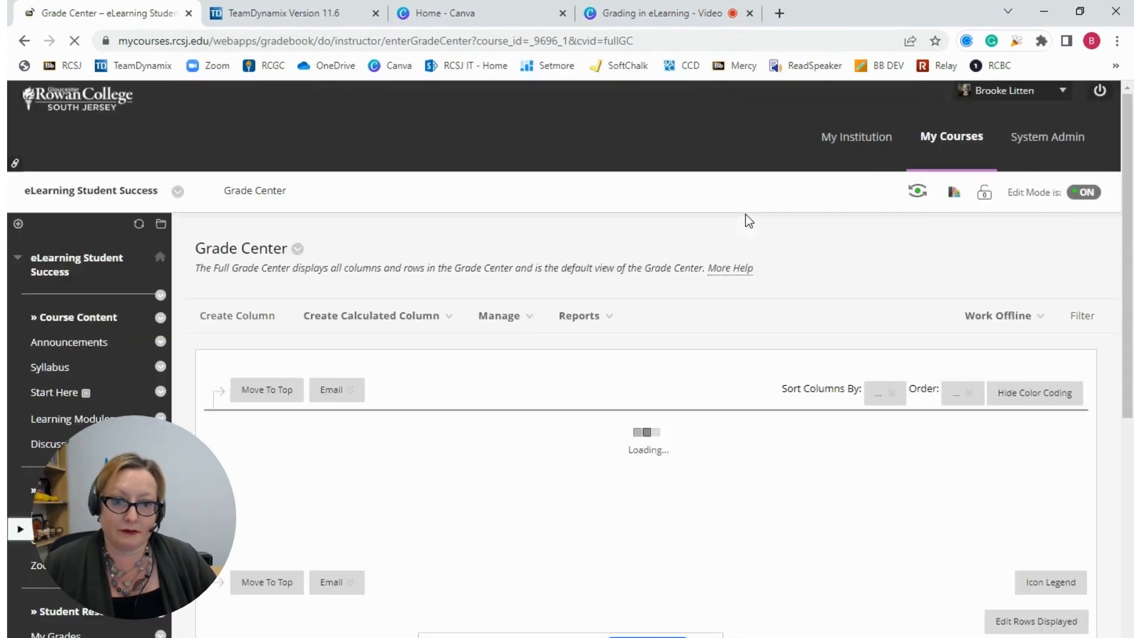
scroll(746, 215, "down", 10)
scroll(760, 279, "up", 4)
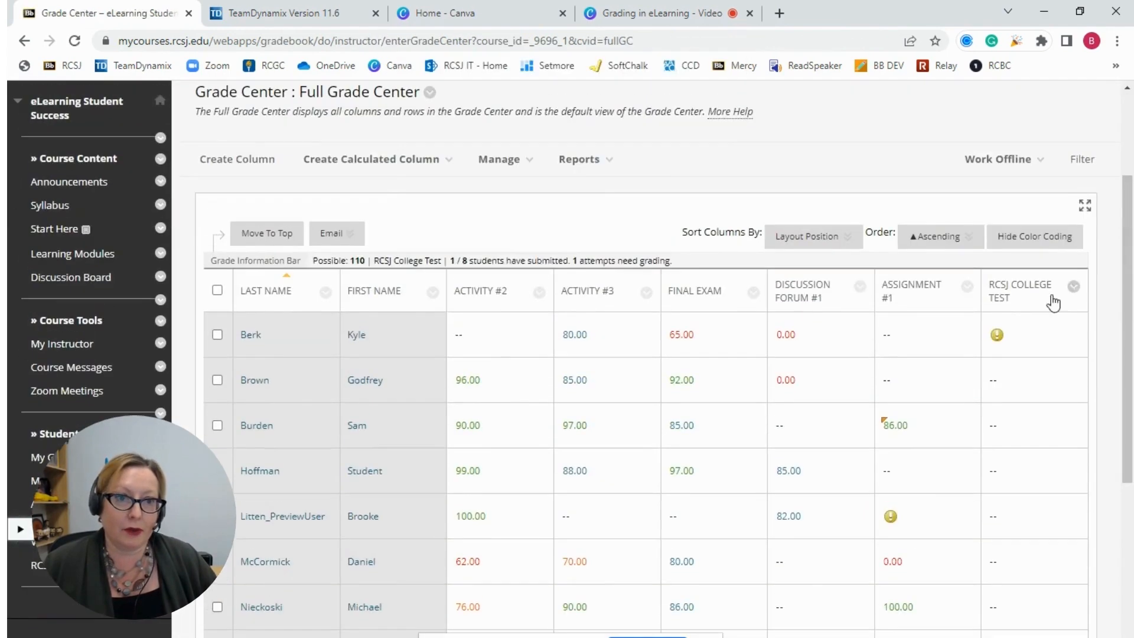
left_click(1075, 334)
left_click(1004, 437)
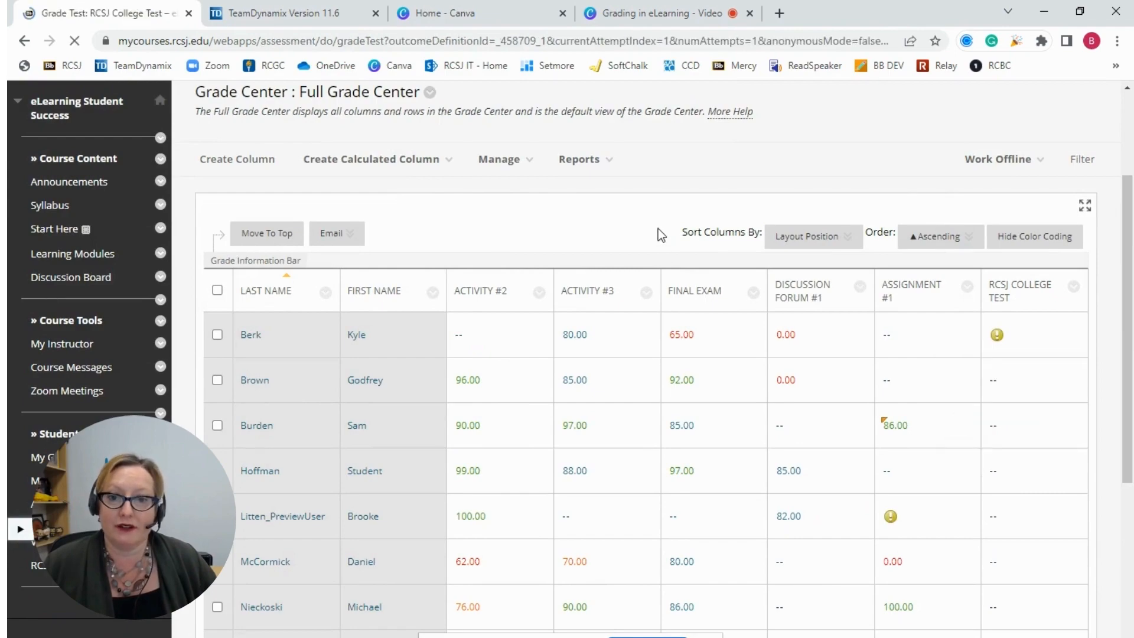
- Enter "Great job!" as the Feedback to Learner for the whole test attempt
scroll(726, 325, "down", 9)
scroll(701, 336, "down", 15)
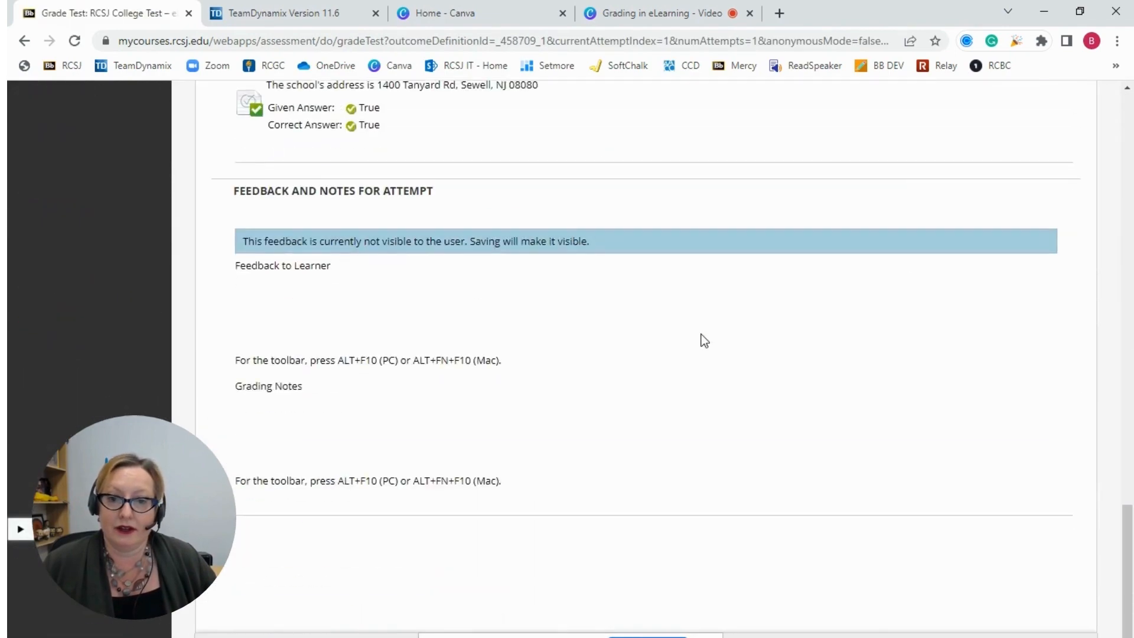
scroll(700, 334, "down", 2)
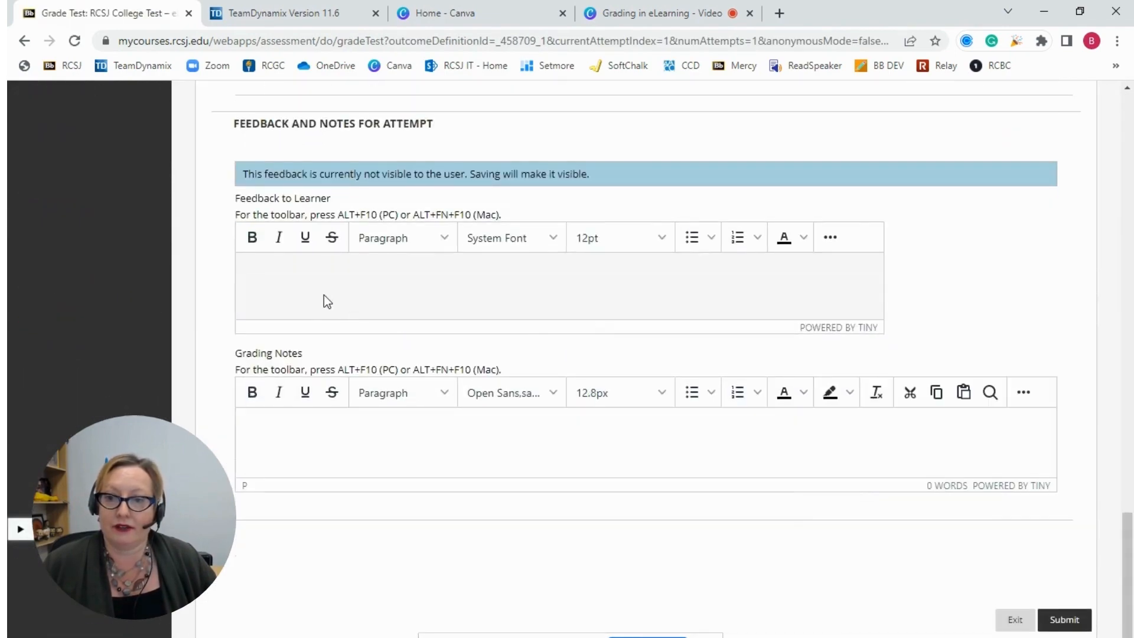
left_click(318, 292)
type("Grea")
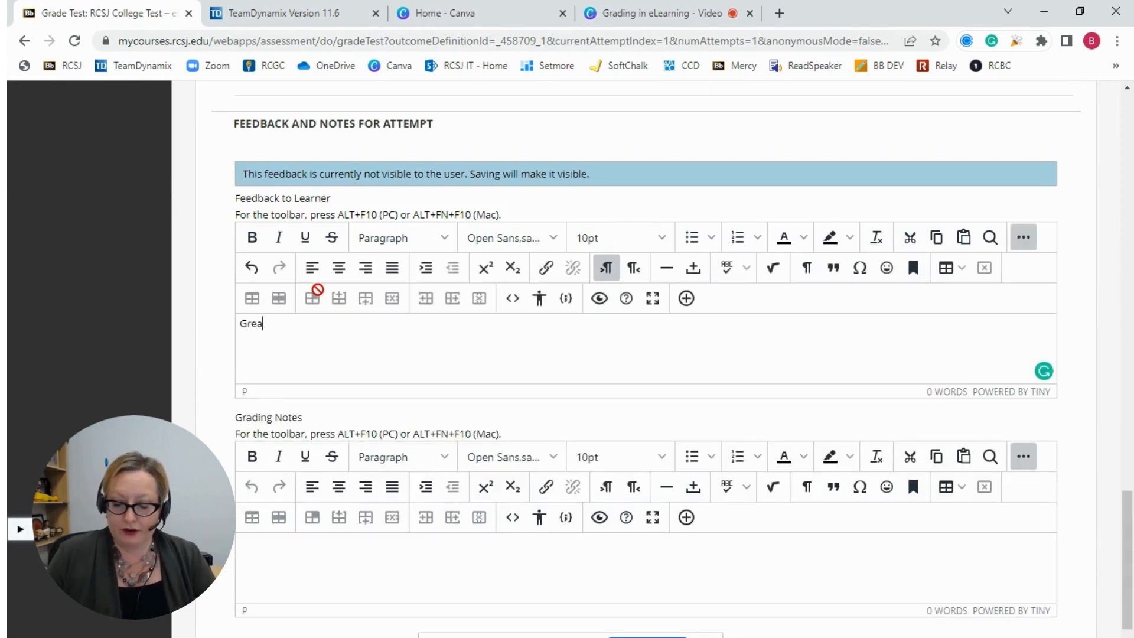
type("t job!")
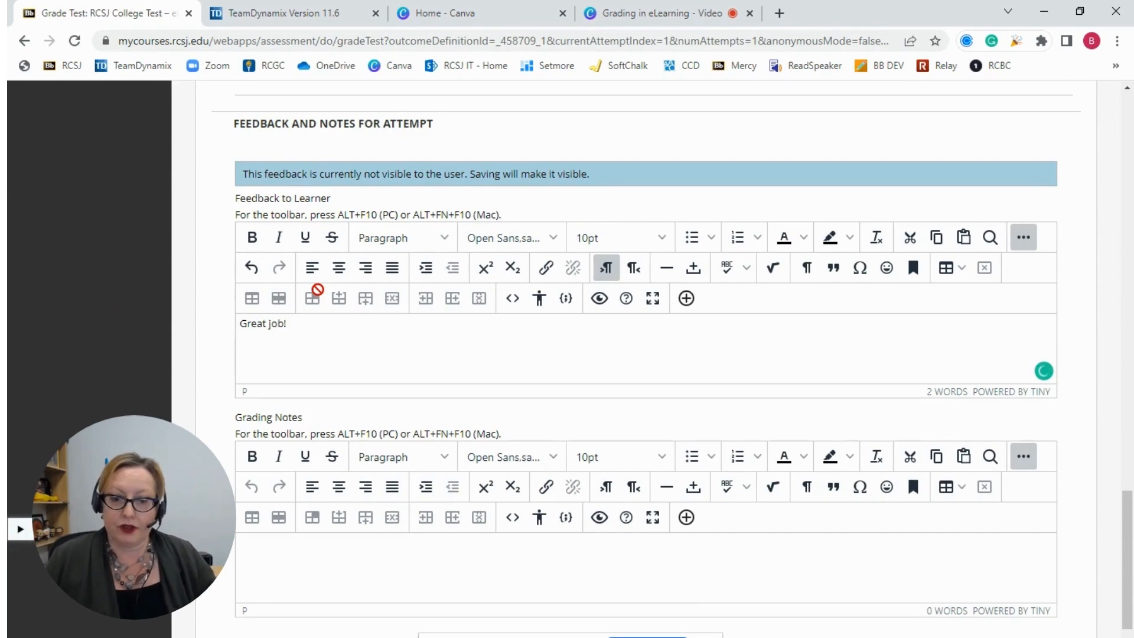
- Submit the graded attempt and check the student's RCSJ College Test entry in the Full Grade Center
scroll(827, 295, "down", 2)
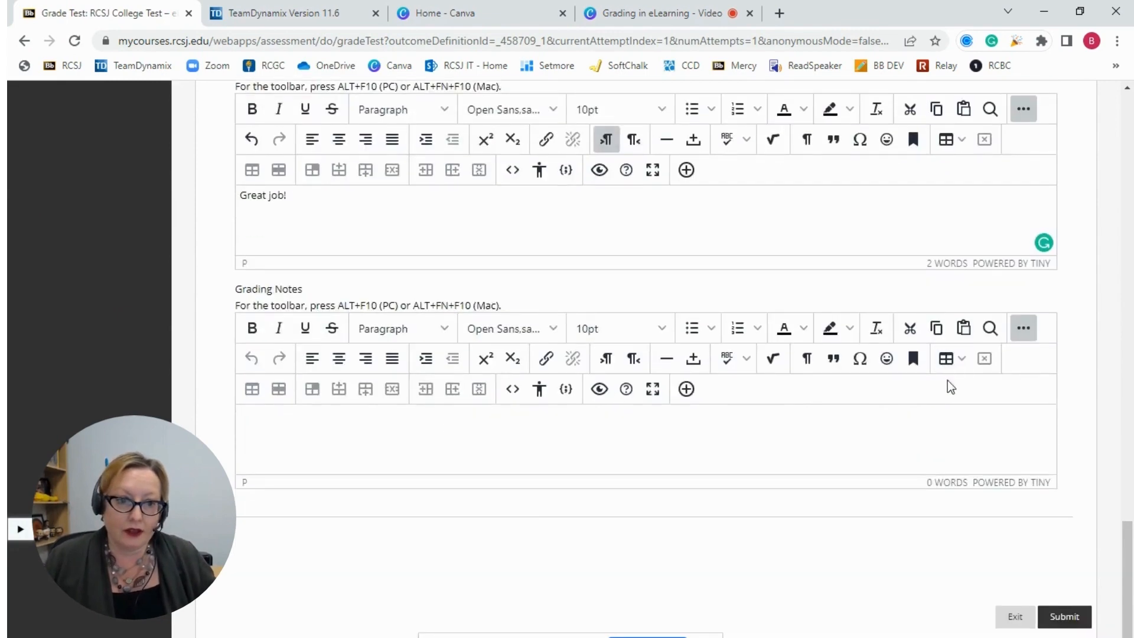
left_click(1060, 618)
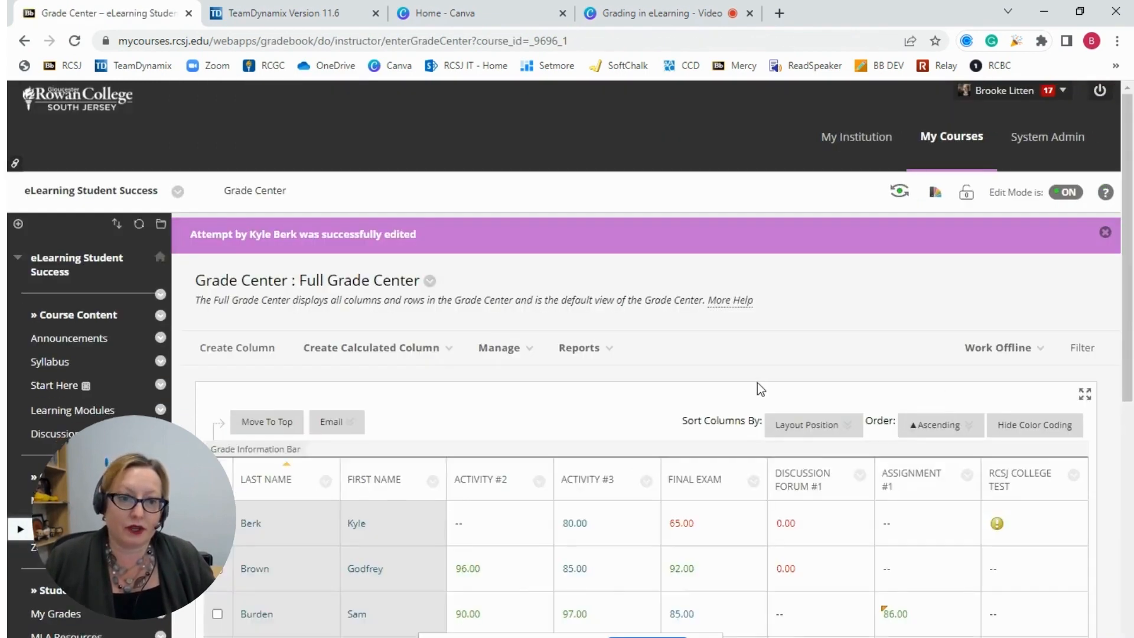
scroll(757, 383, "down", 3)
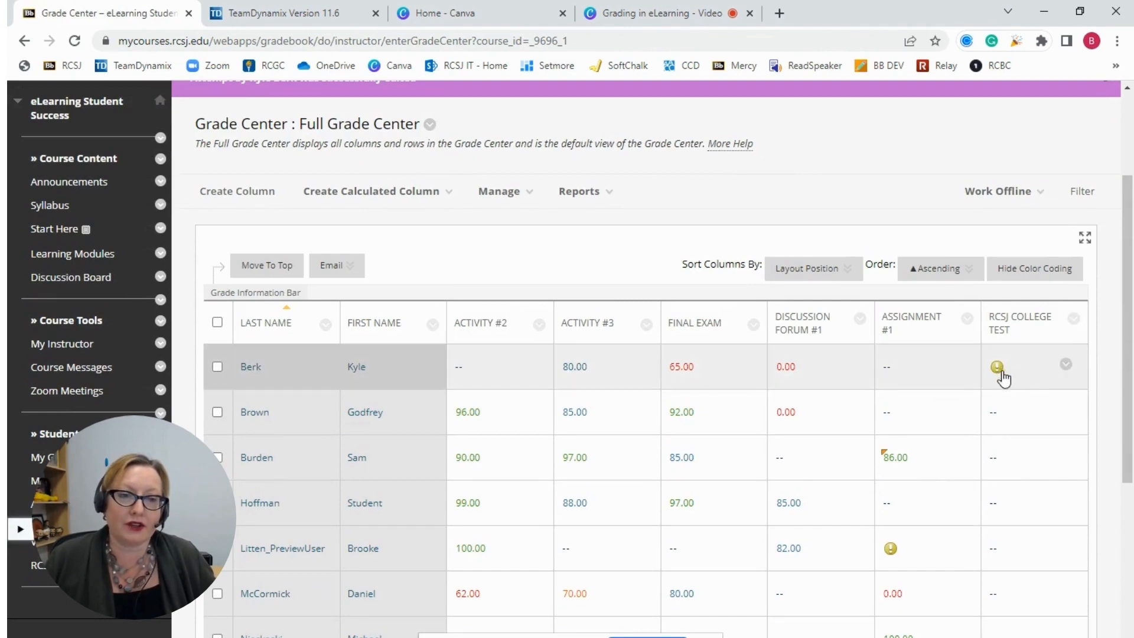